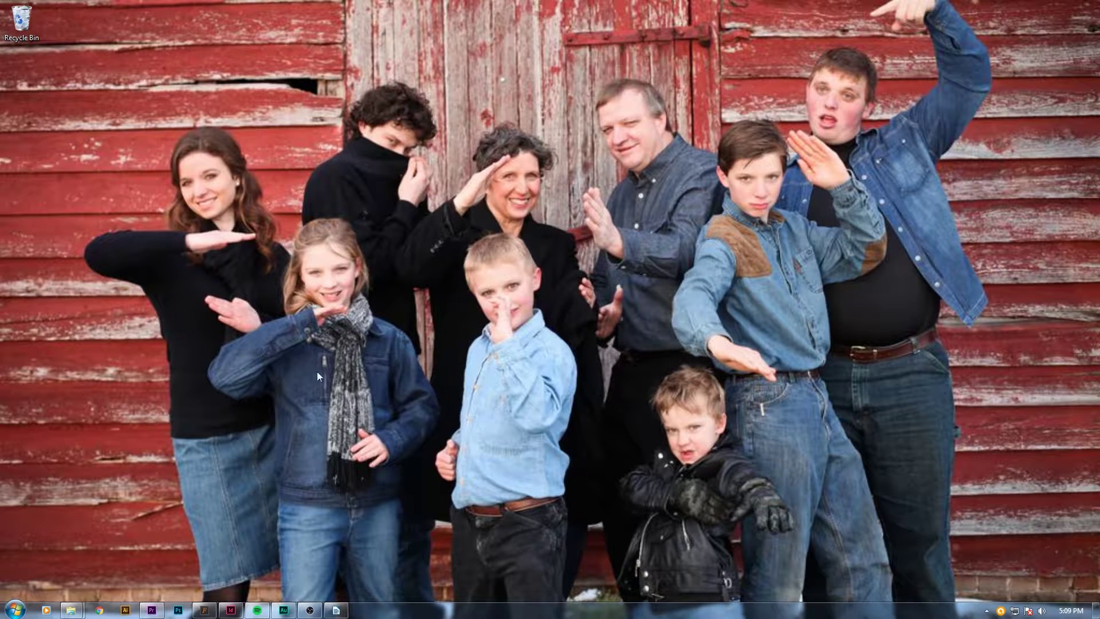
Review the John 1:1-14 passage and remove the trailing empty paragraphs and page break
left_click(336, 610)
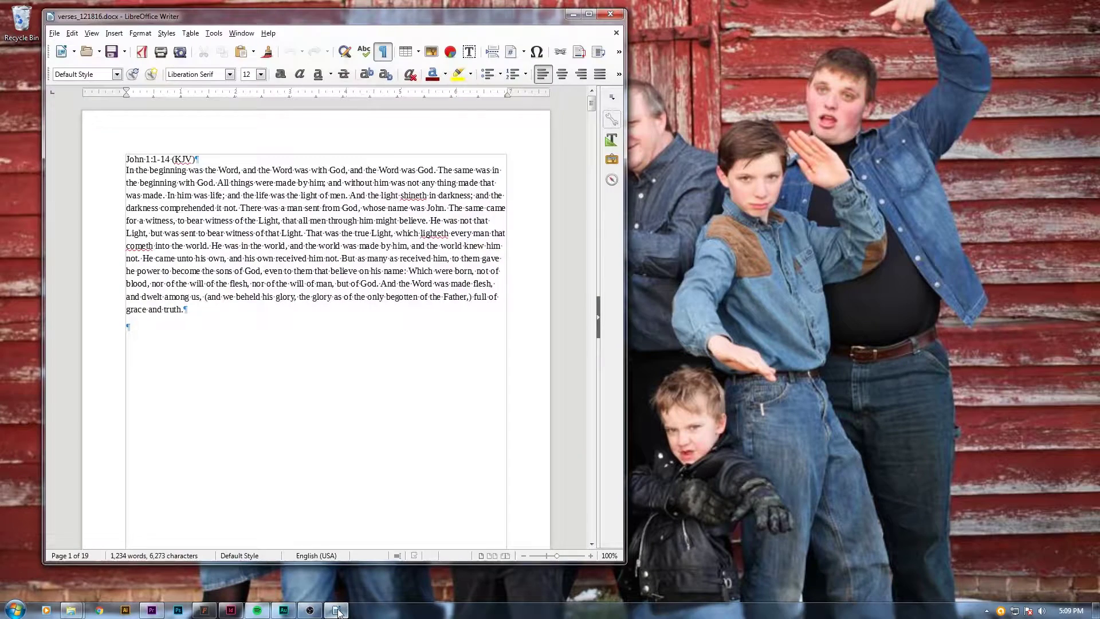
left_click(323, 285)
left_click_drag(190, 309, 111, 162)
left_click(320, 220)
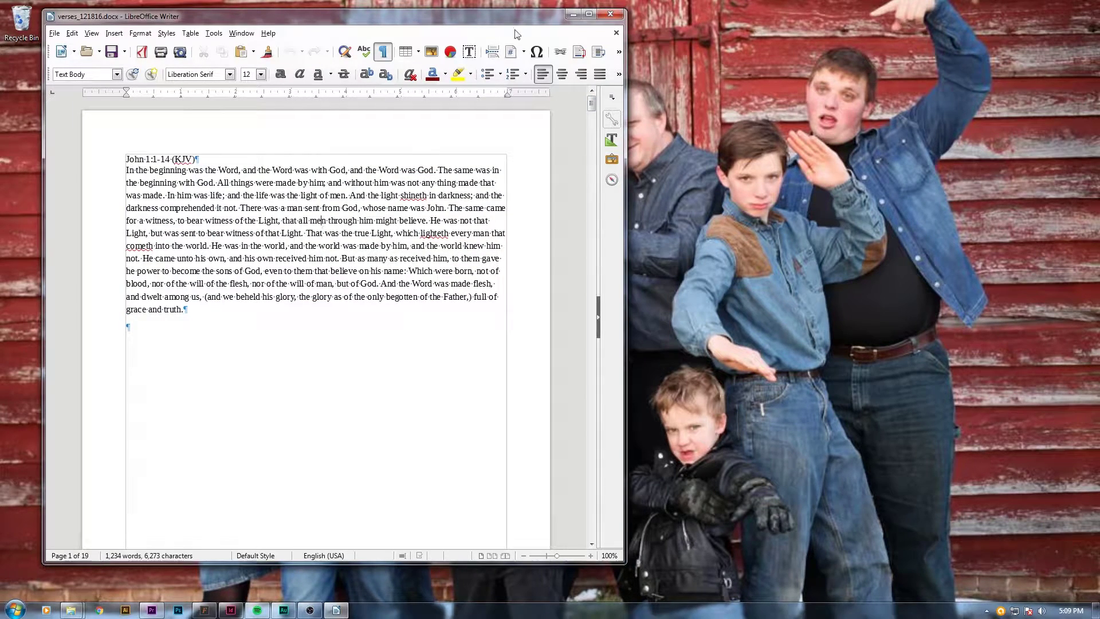
mouse_move(594, 110)
left_mouse_down()
mouse_move(565, 305)
mouse_move(572, 557)
mouse_move(571, 521)
left_mouse_up()
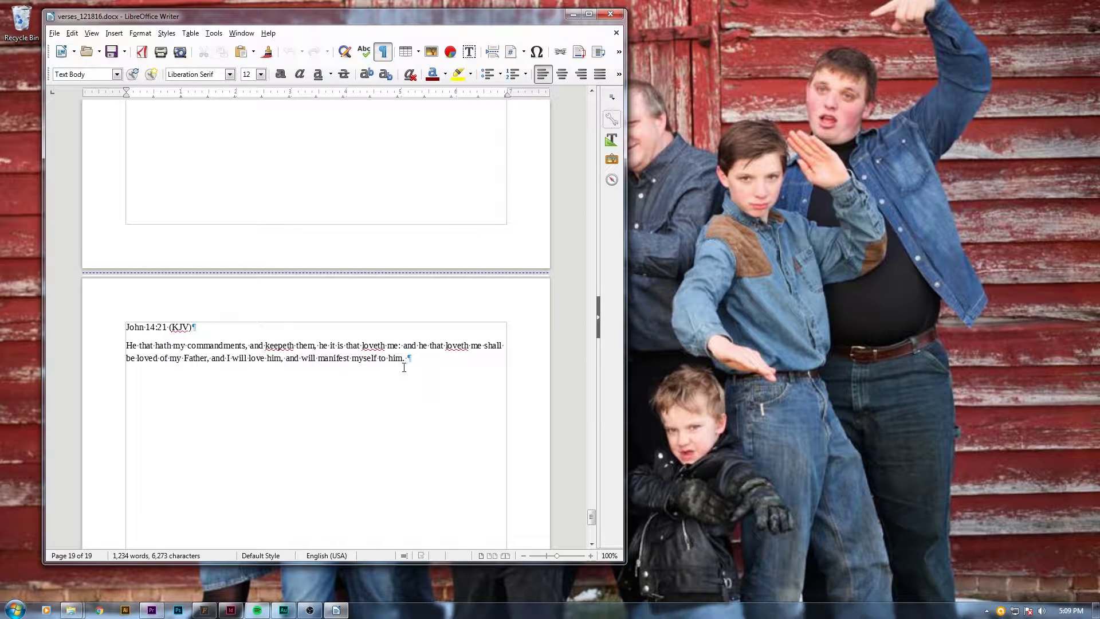
key("Return")
key("Return")
key("BackSpace")
key("ctrl+Return")
scroll(399, 412, "down", 4)
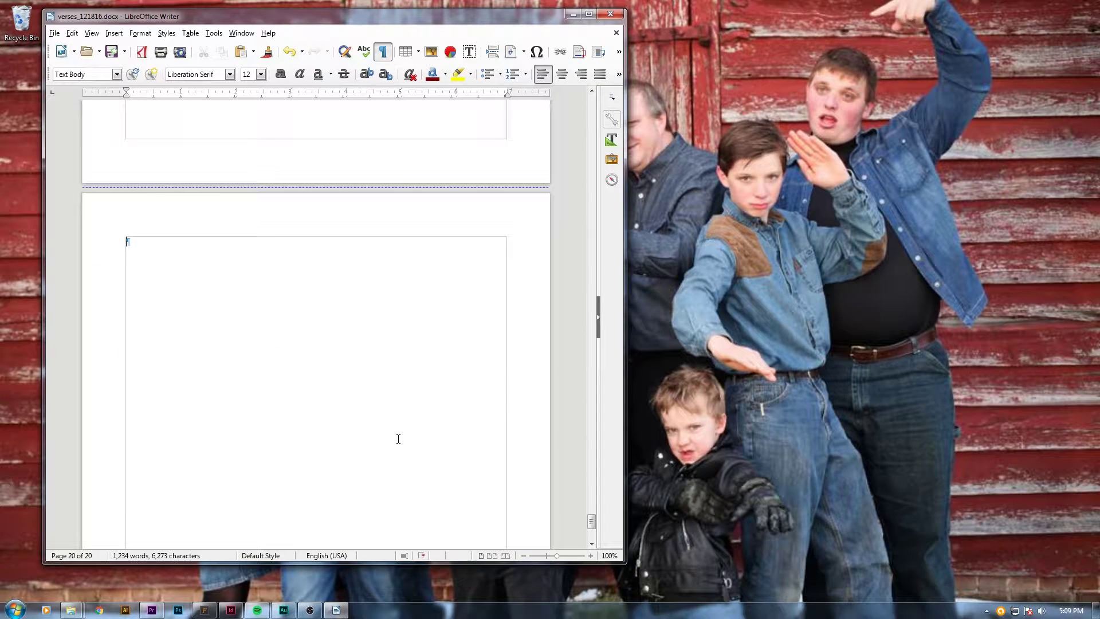
scroll(400, 437, "up", 1)
key("BackSpace")
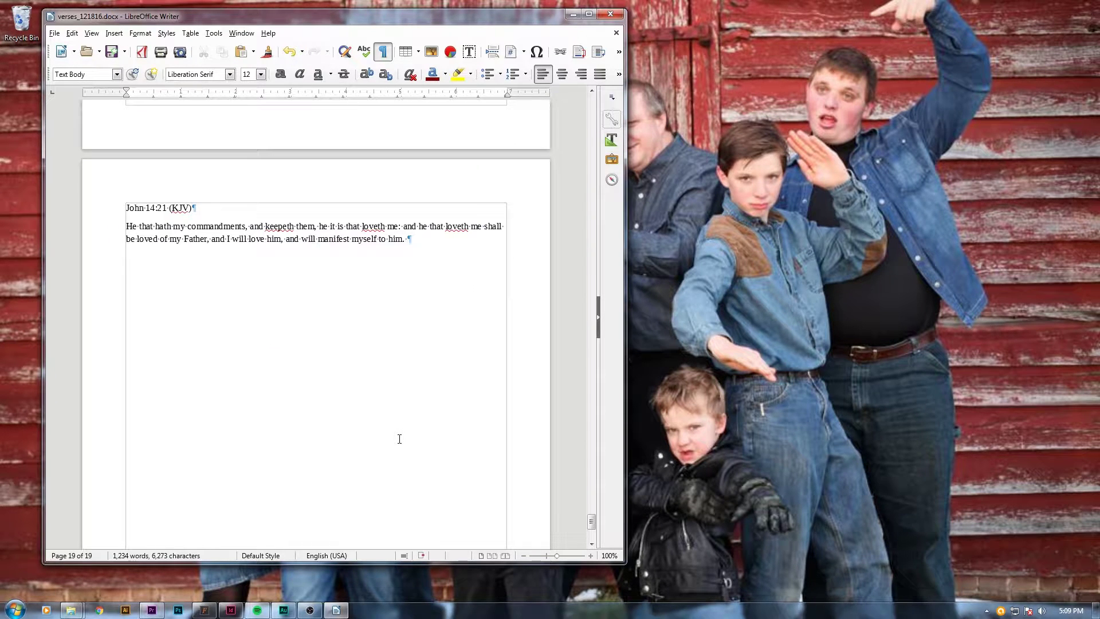
scroll(441, 324, "up", 2)
scroll(448, 322, "up", 2)
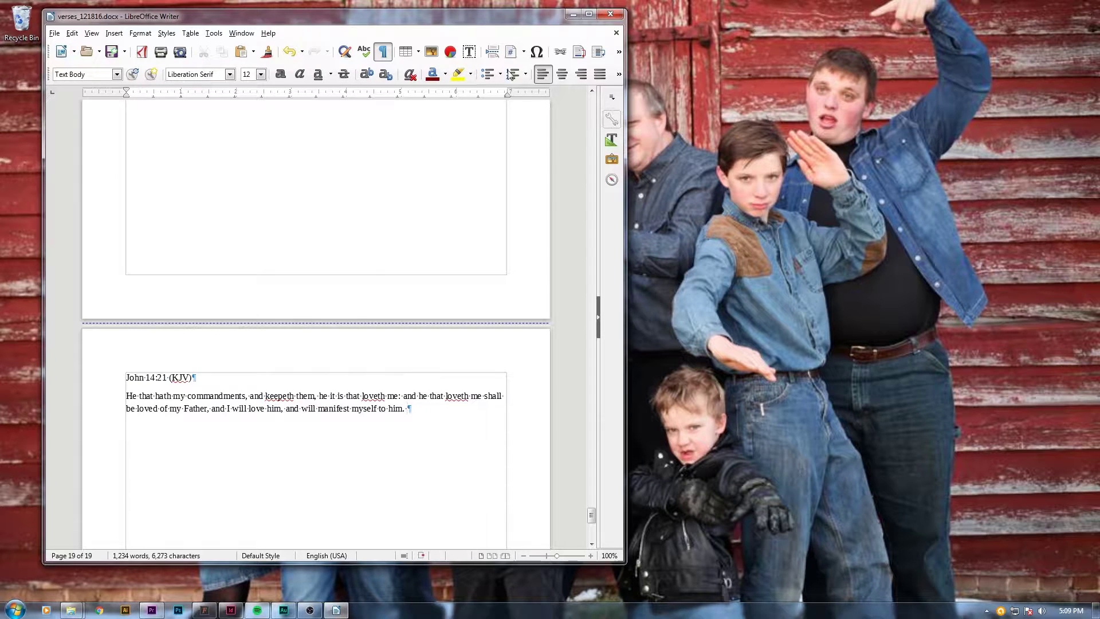
Save and close the verses document in Word format, then open lowerthirds.indt in InDesign
left_click(609, 15)
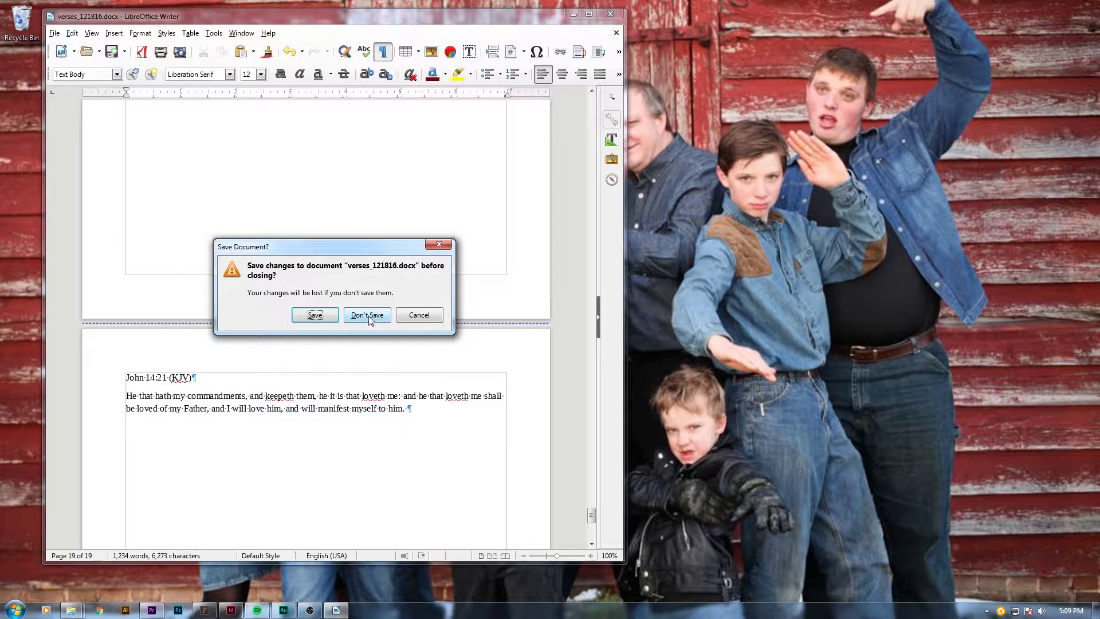
left_click(315, 315)
left_click(323, 327)
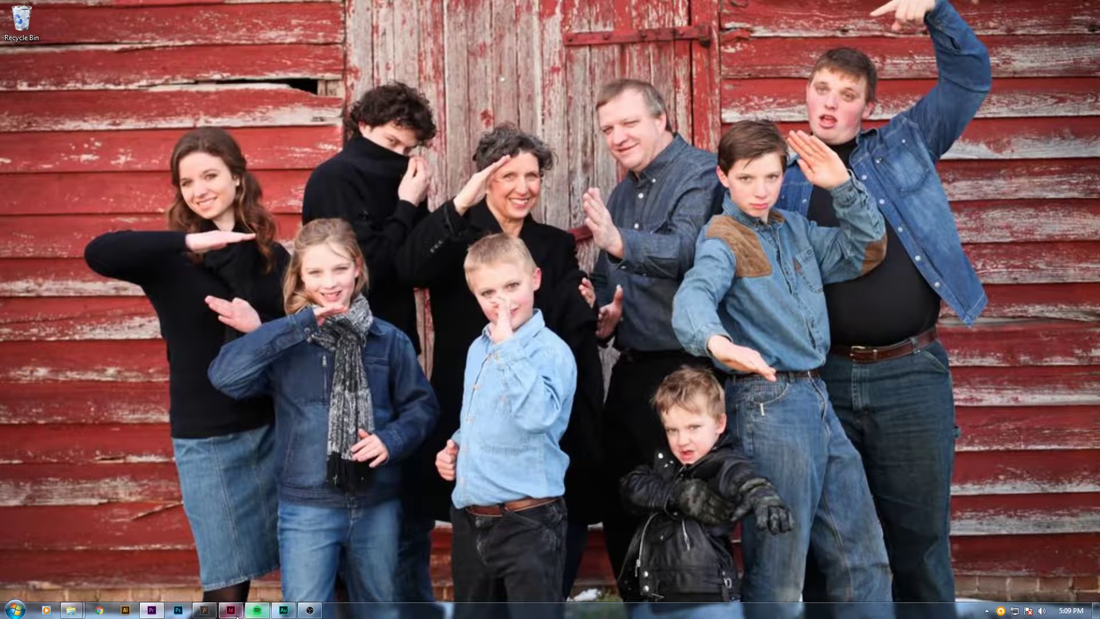
left_click(231, 611)
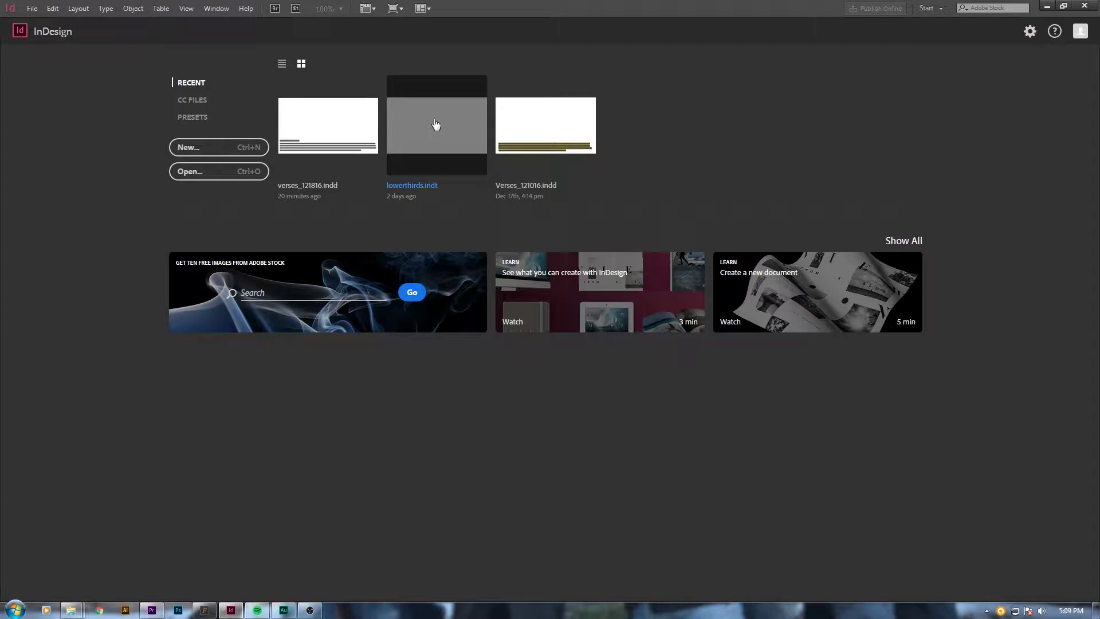
left_click(437, 128)
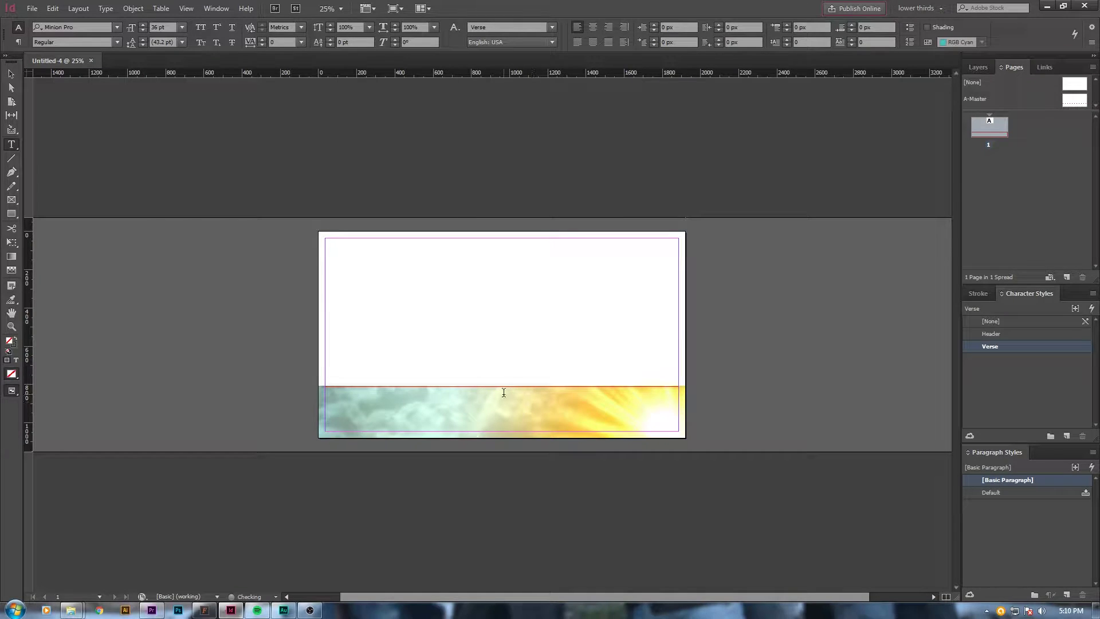
Load verses_121816.docx through File > Place, ready to place on the page
left_click(32, 8)
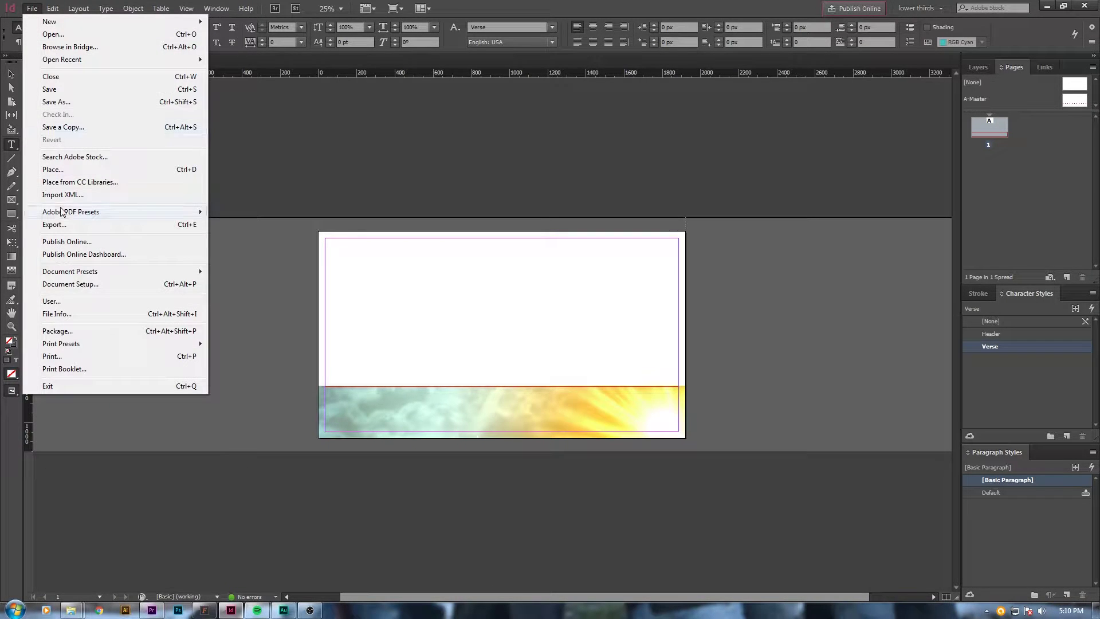
left_click(68, 169)
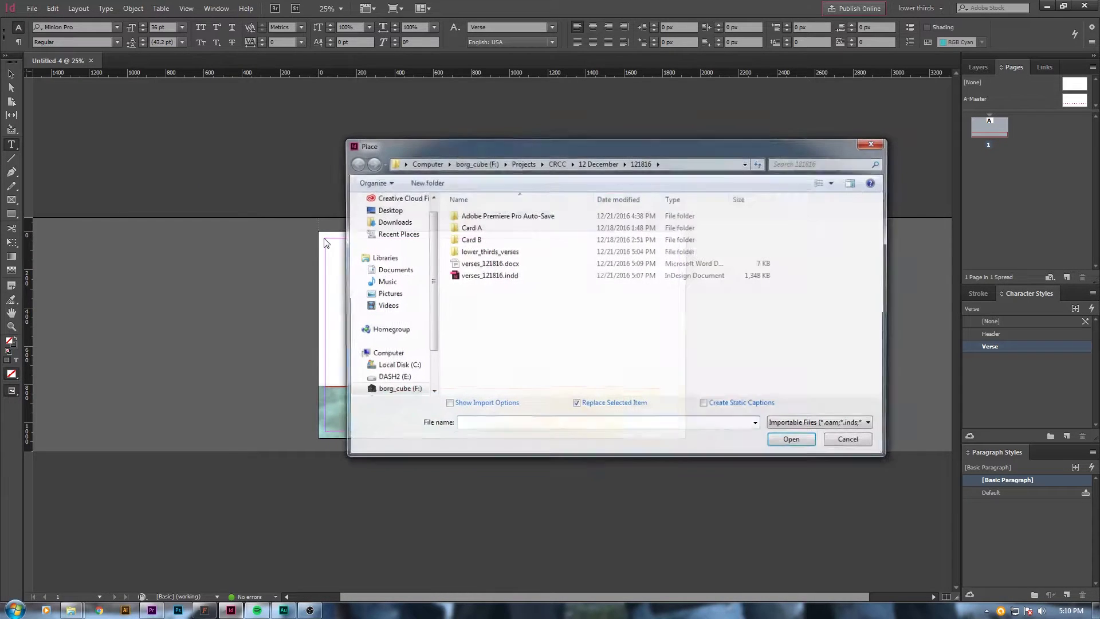
left_click(487, 263)
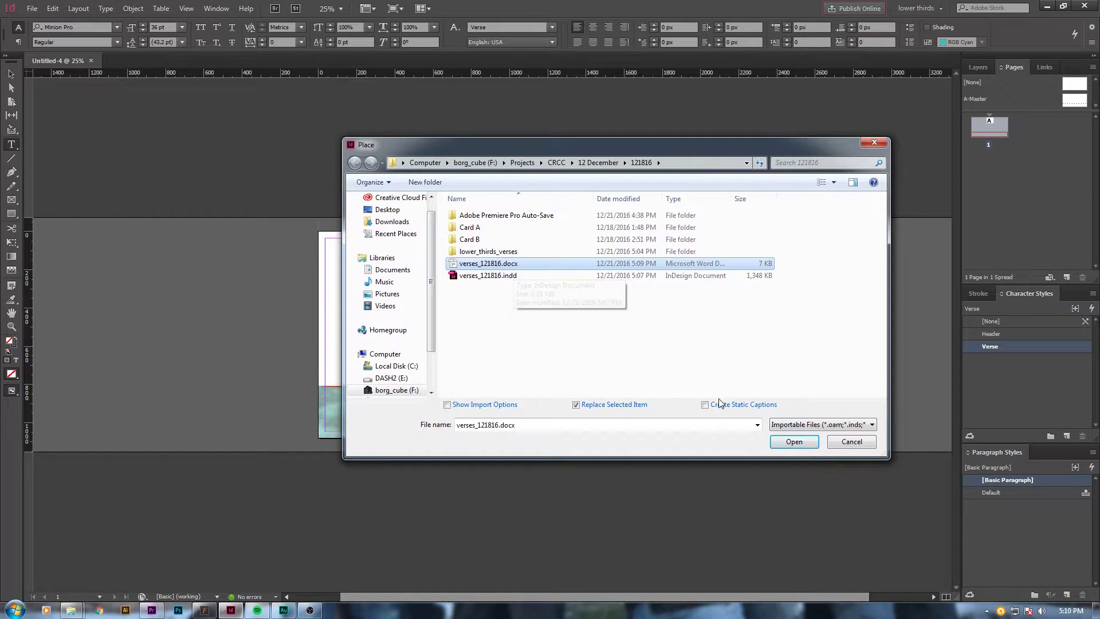
left_click(794, 442)
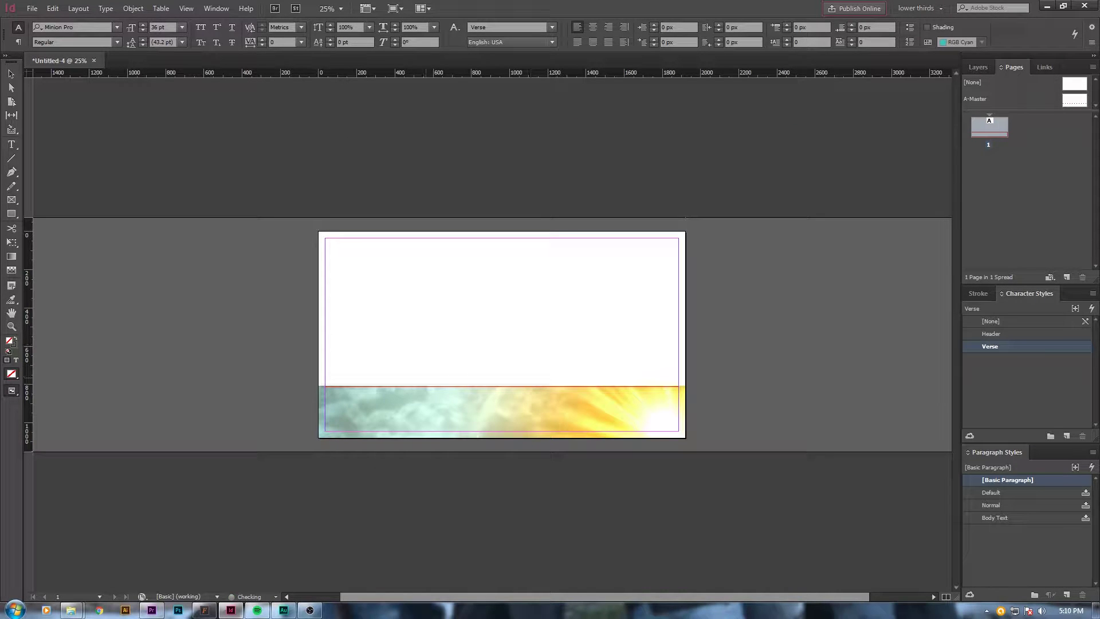
scroll(345, 411, "up", 2)
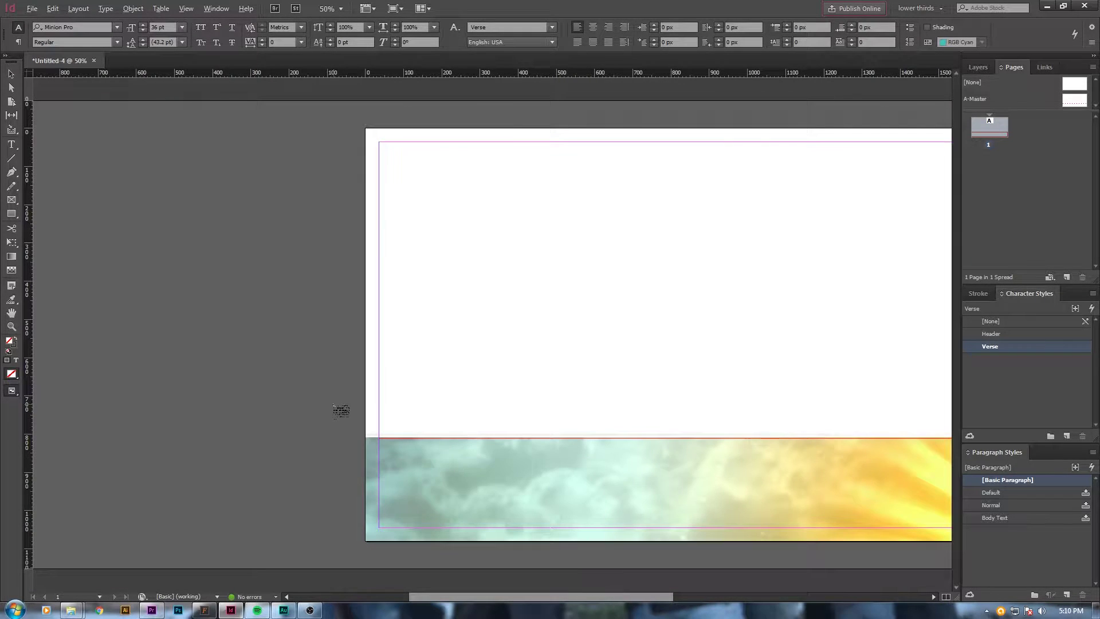
scroll(342, 410, "up", 1)
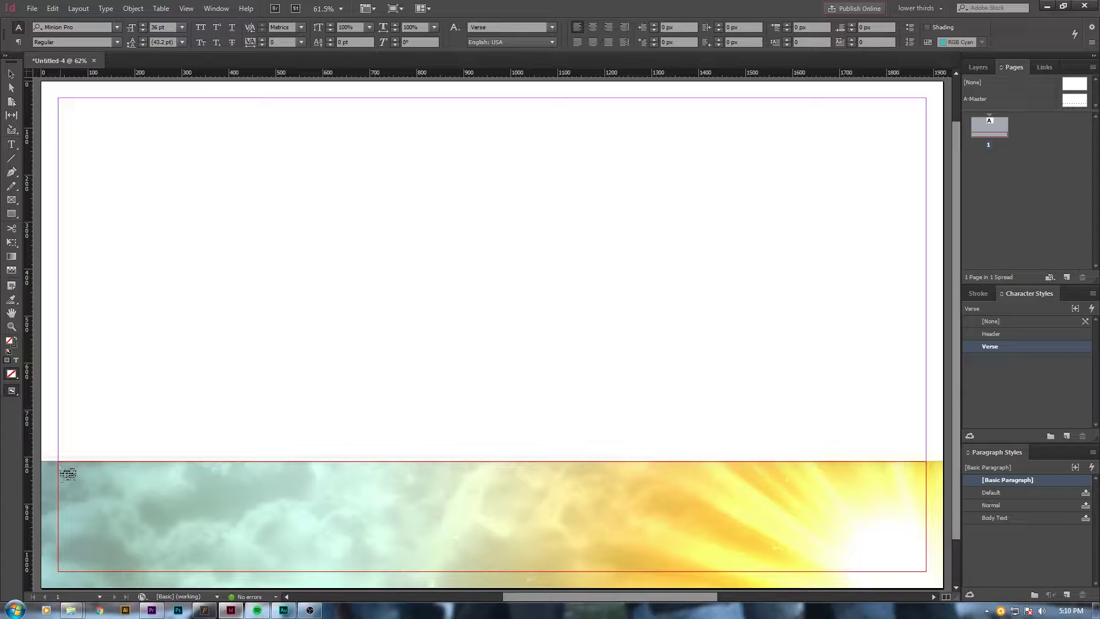
Flow the verses into the bottom banner frame, check later pages, then return to page 1
left_click(67, 471, "shift")
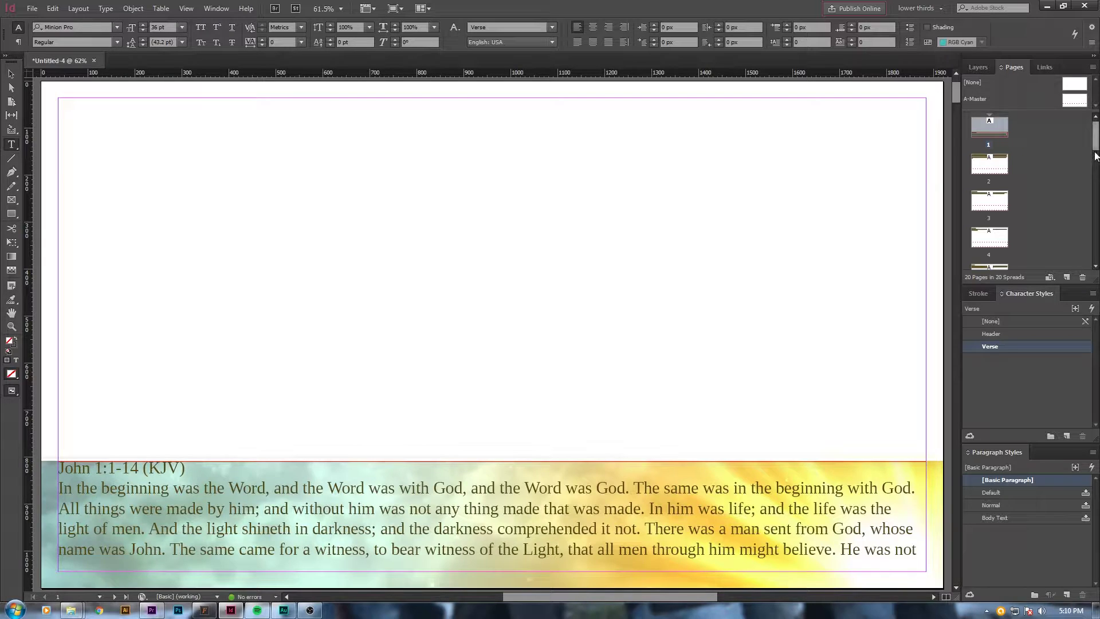
scroll(1097, 147, "down", 1)
double_click(997, 154)
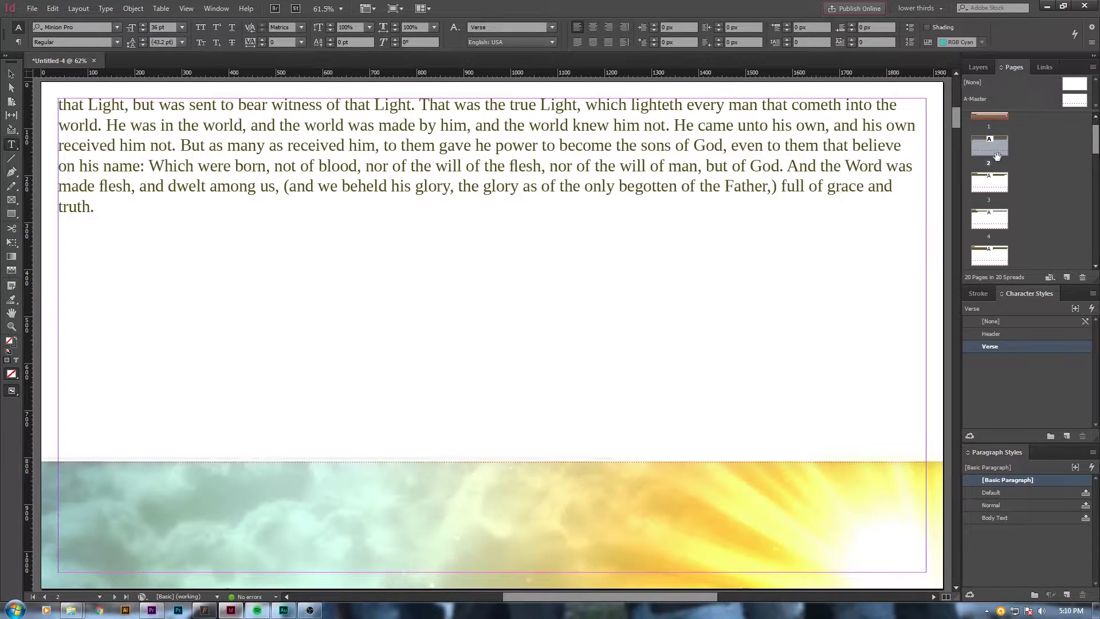
double_click(986, 220)
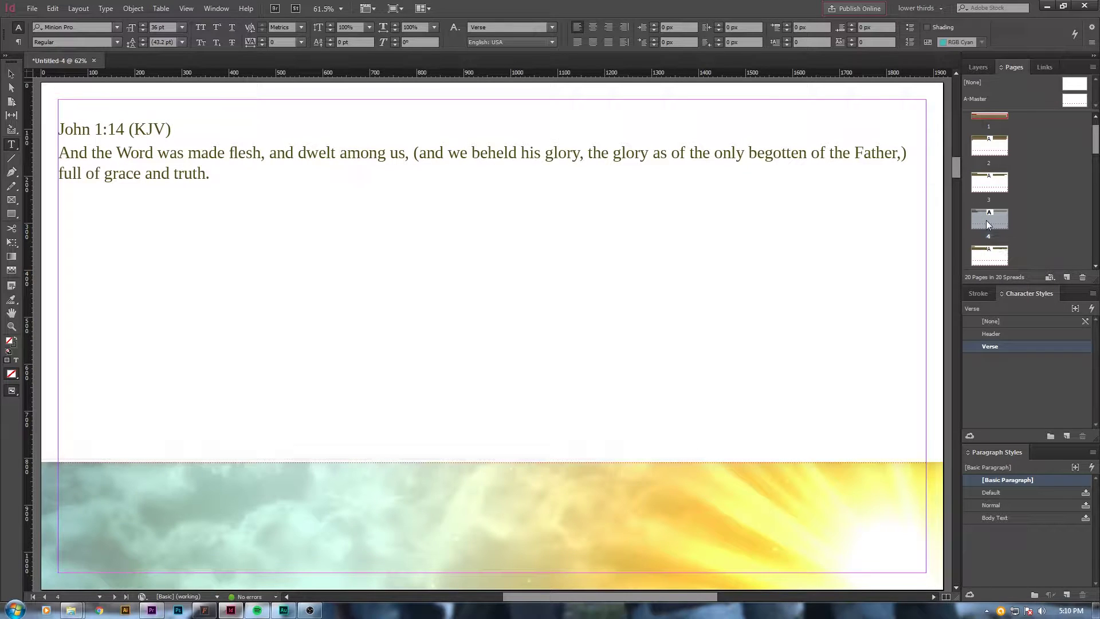
scroll(985, 221, "up", 1)
scroll(762, 259, "up", 1)
scroll(762, 259, "up", 1)
double_click(985, 130)
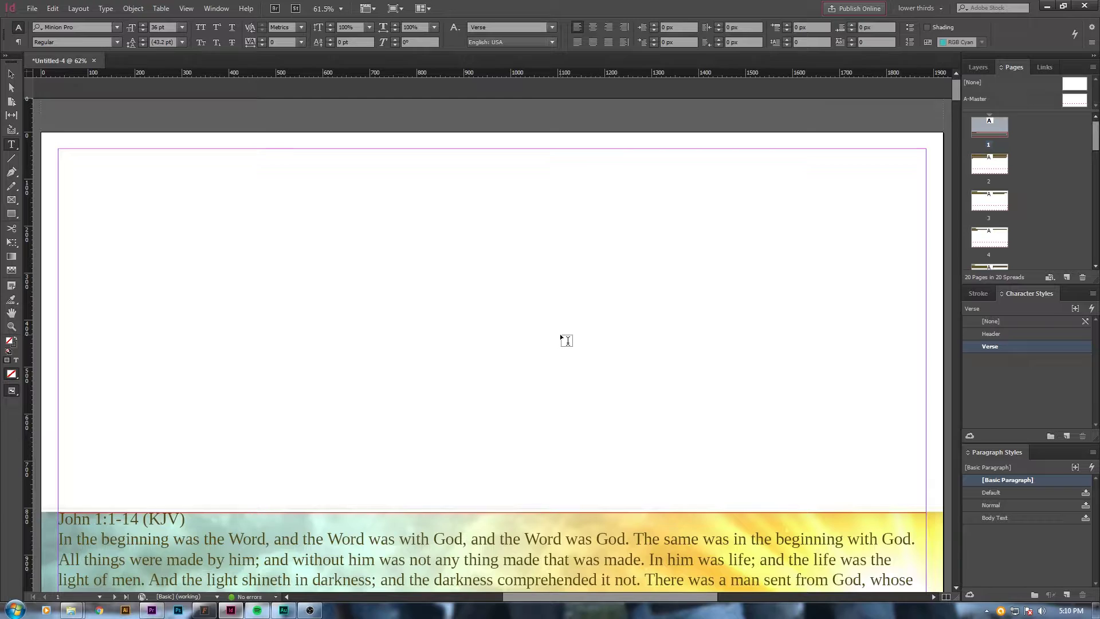
key("ctrl+minus")
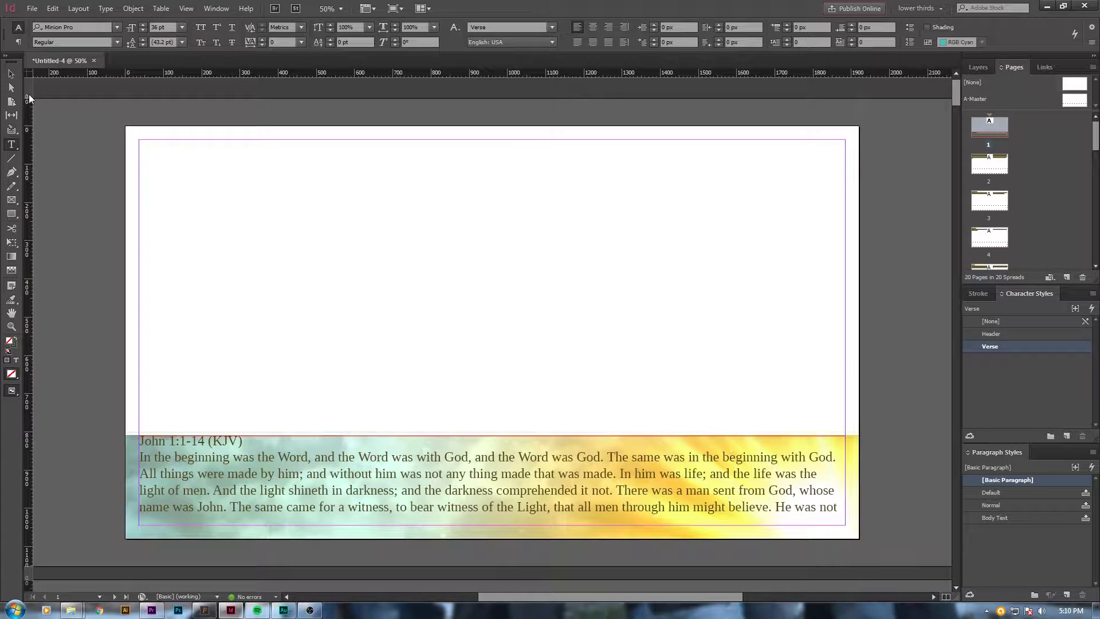
Apply the Verse character style and override-free Body Text paragraph style to page 1's verse text
left_click(235, 472)
key("Escape")
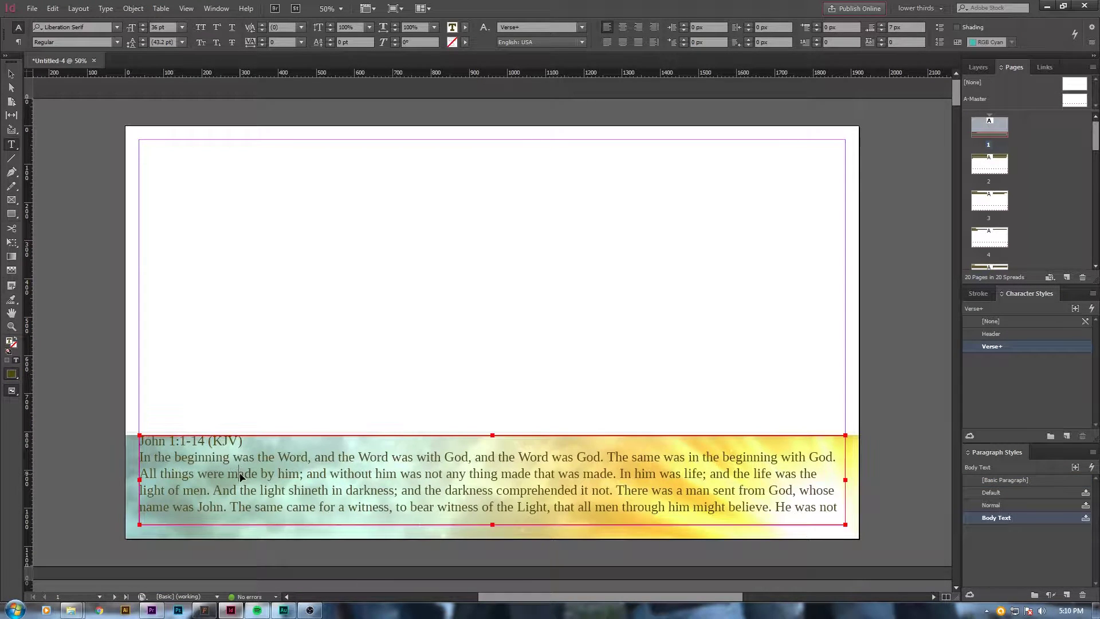
double_click(240, 476)
key("ctrl+a")
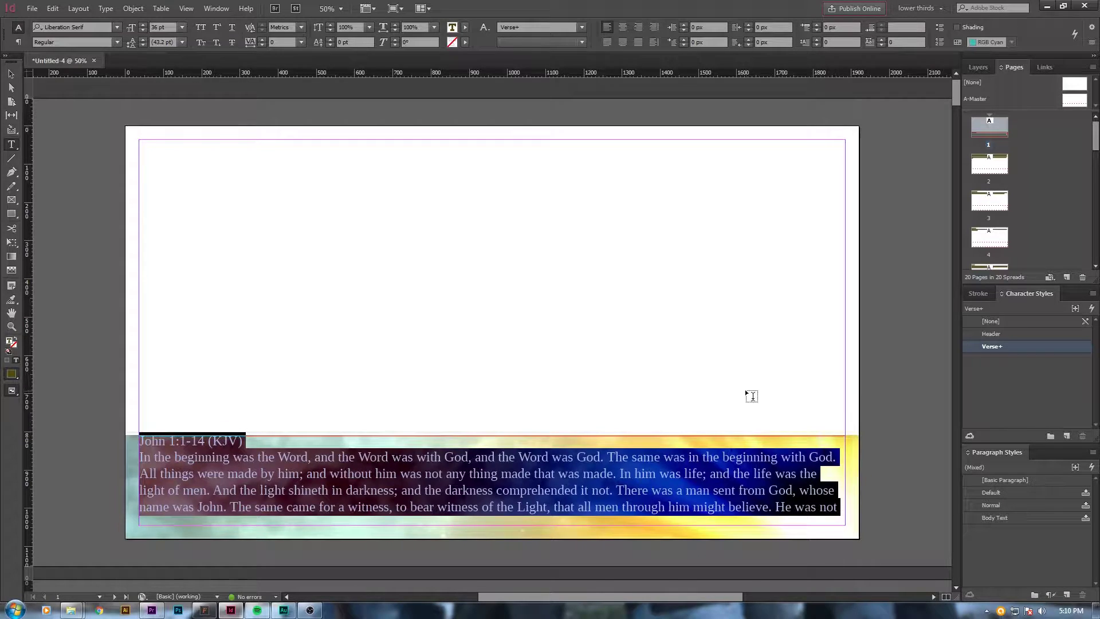
left_click(1039, 345, "alt")
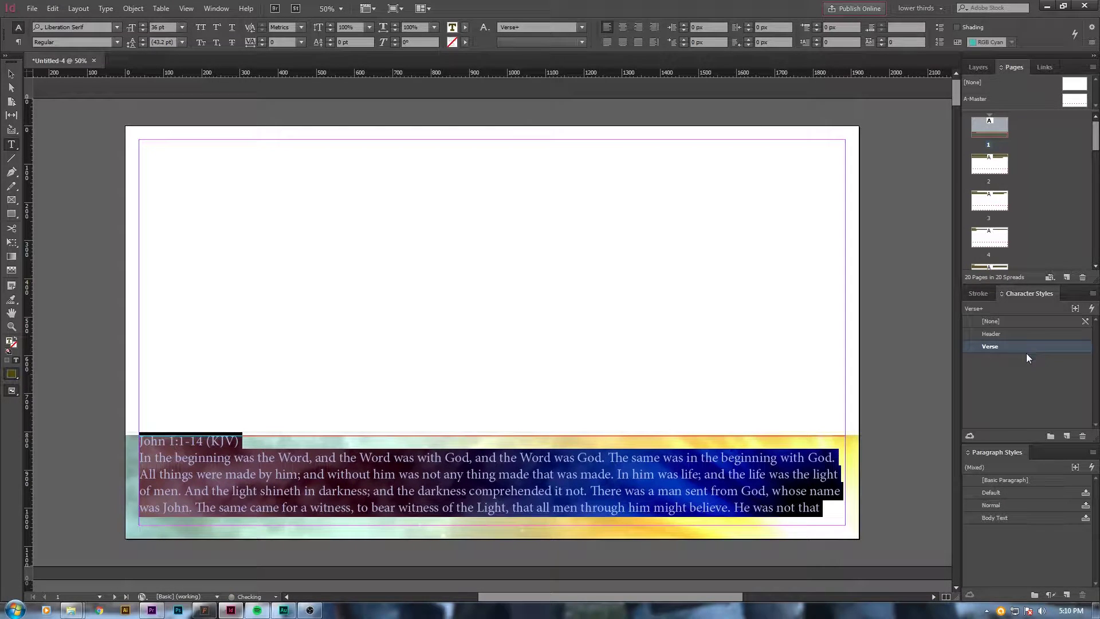
left_click(1014, 519)
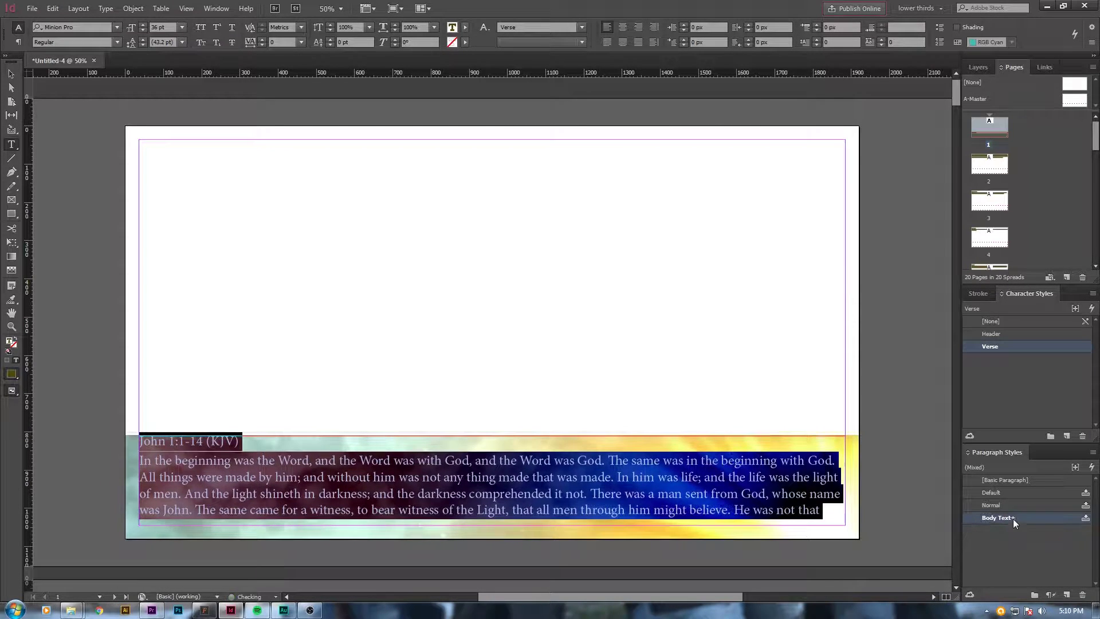
left_click(1049, 597)
left_click_drag(445, 462, 442, 479)
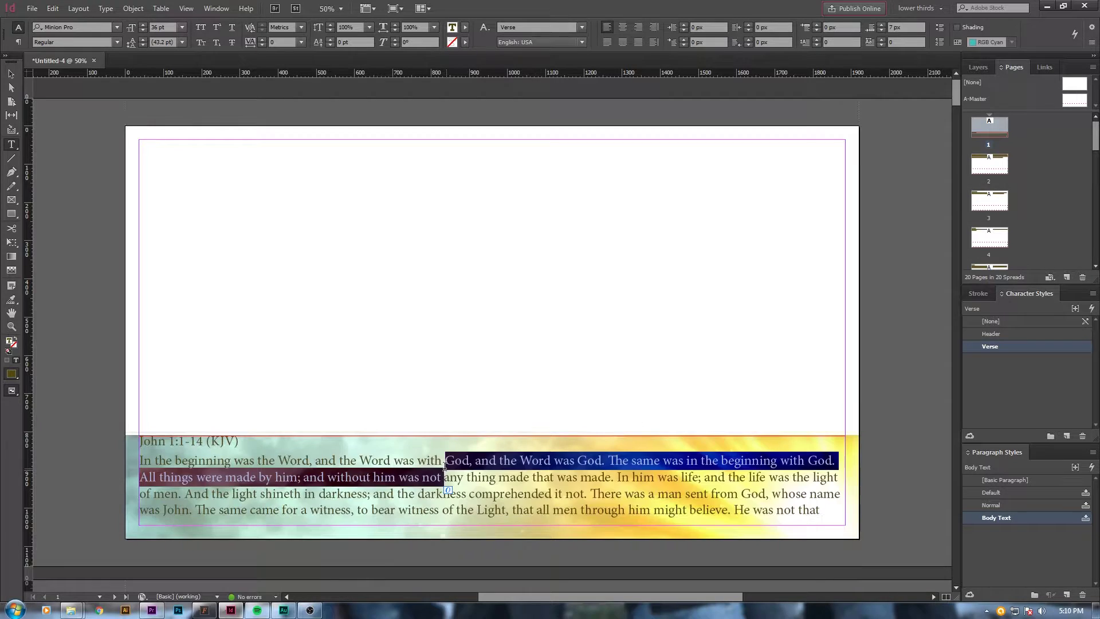
left_click(248, 442)
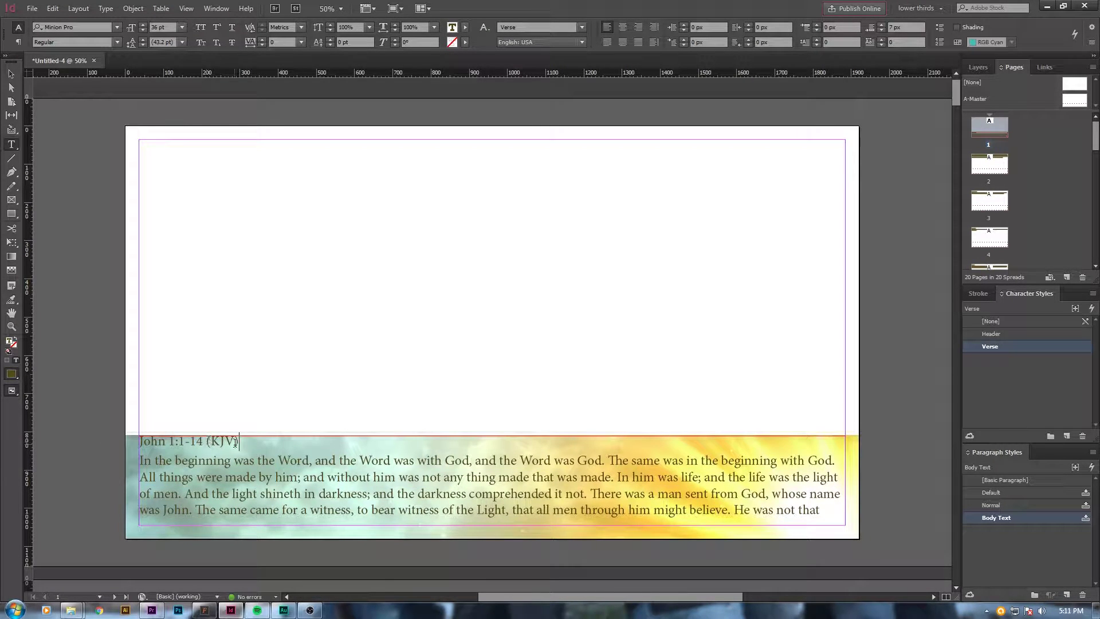
Apply the Header character style to the John 1:1-14 (KJV) heading
left_click_drag(236, 441, 90, 445)
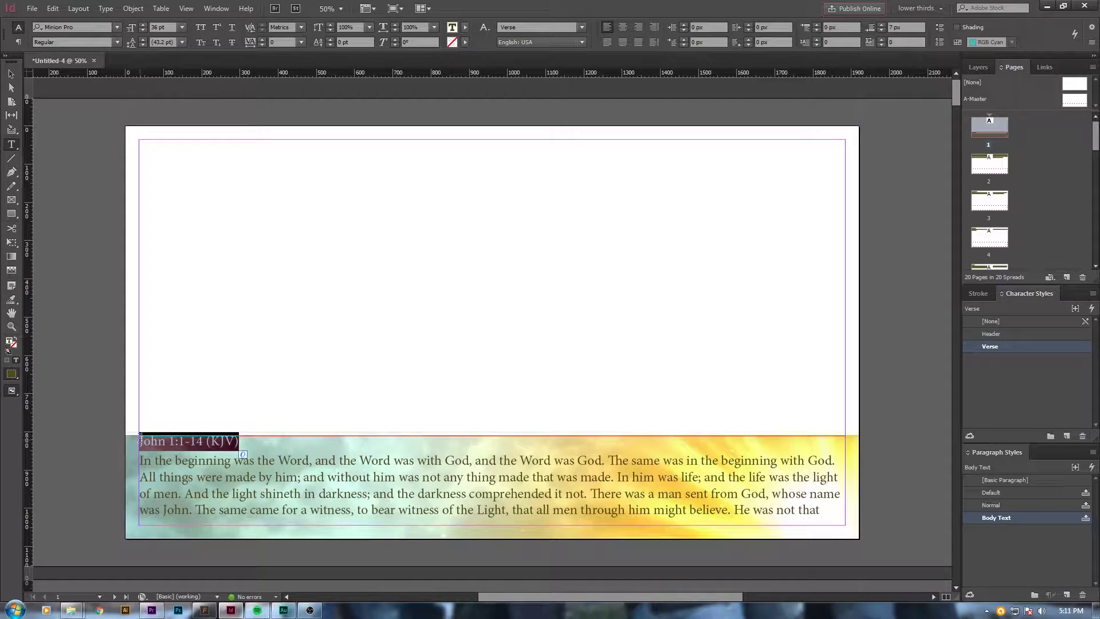
left_click(995, 333)
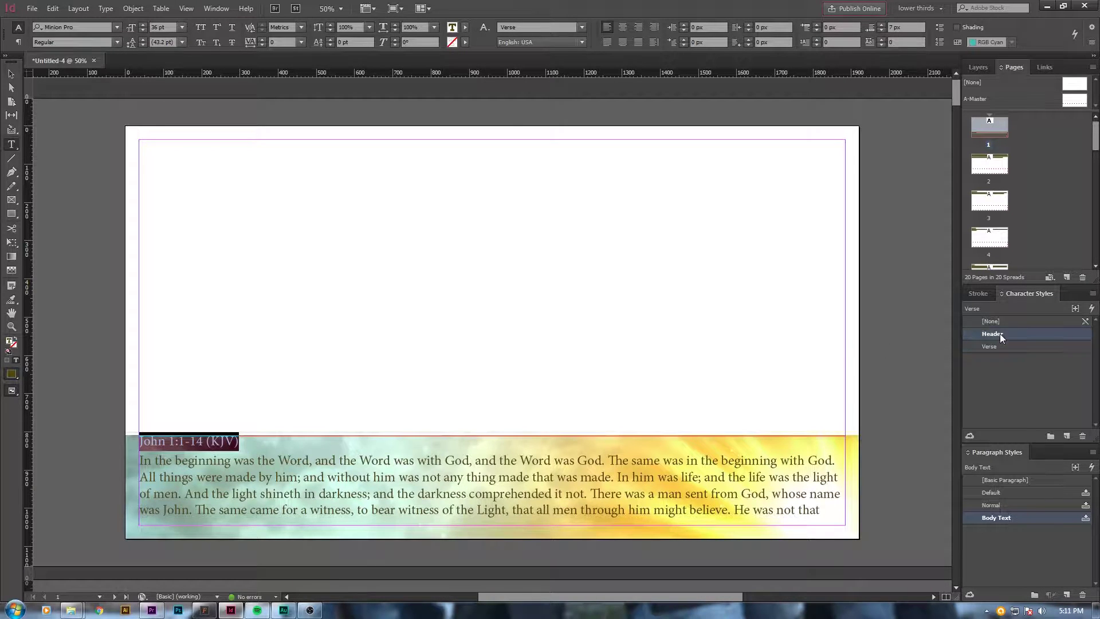
left_click(340, 472)
scroll(353, 473, "down", 5)
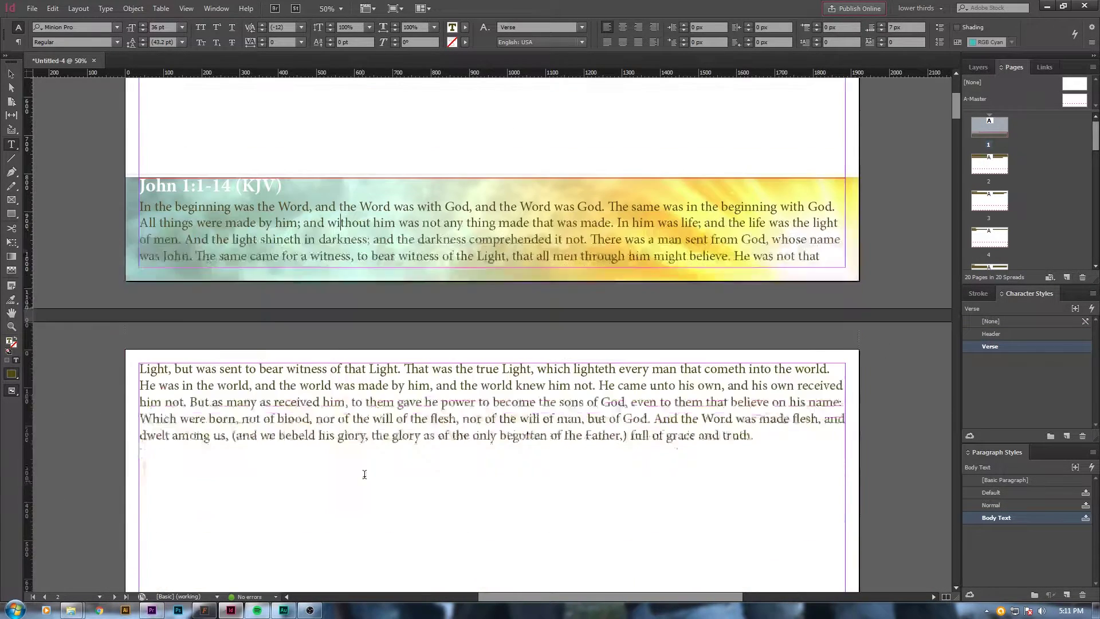
Drag page 2's text frame top down into the lower-third band
left_click(11, 74)
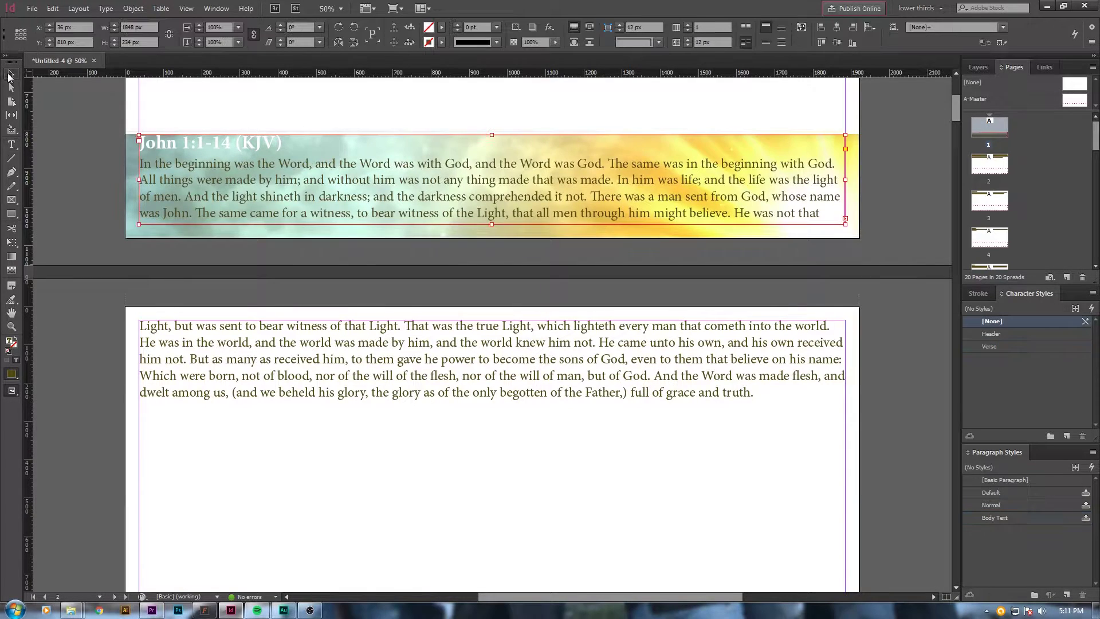
left_click(534, 348)
scroll(533, 348, "down", 1)
scroll(481, 258, "down", 2)
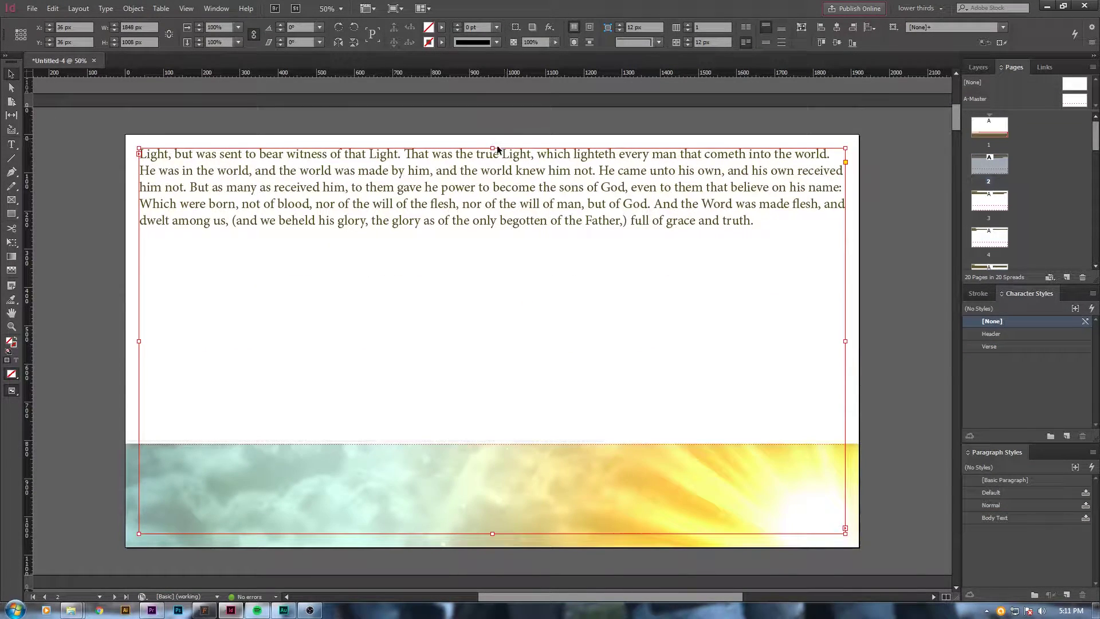
left_click(491, 471)
left_click_drag(492, 410, 503, 447)
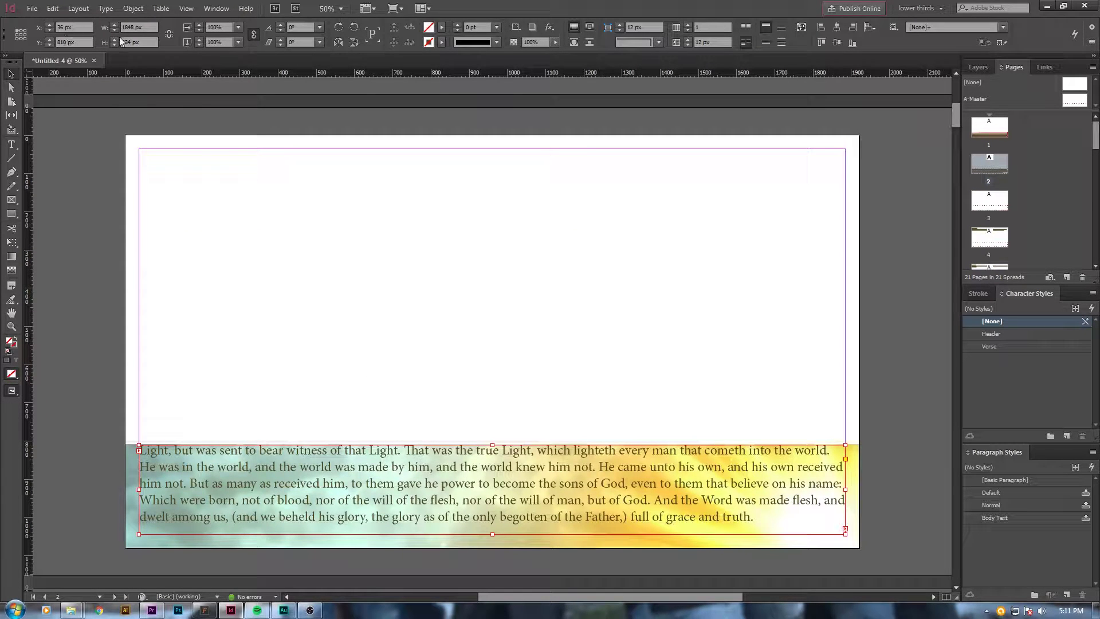
scroll(349, 398, "up", 2)
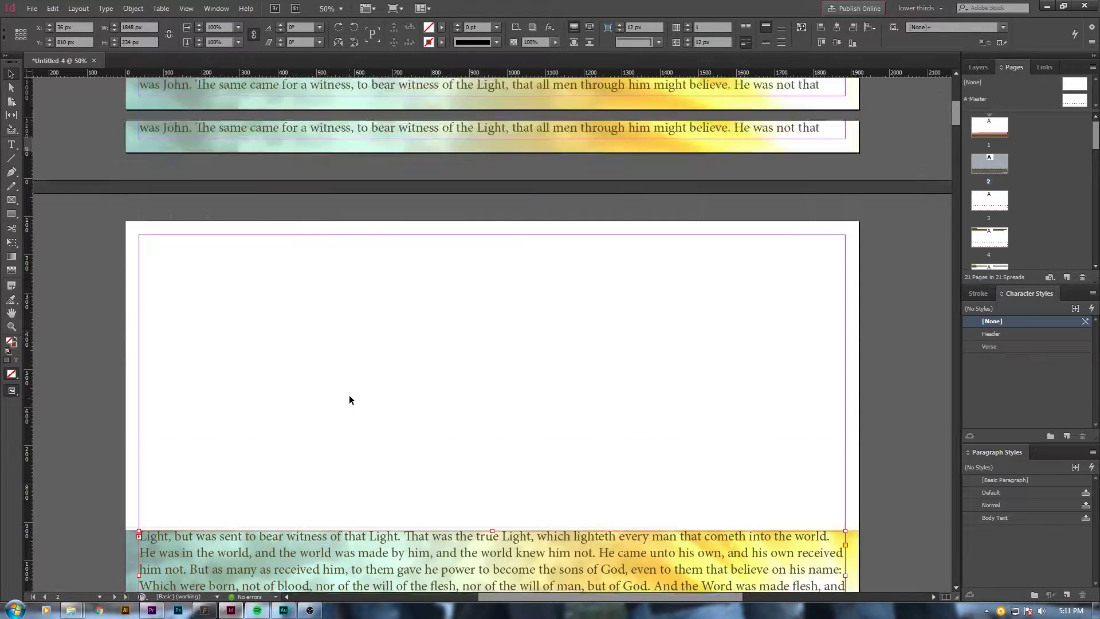
scroll(310, 357, "up", 5)
scroll(684, 310, "down", 2)
scroll(683, 309, "down", 6)
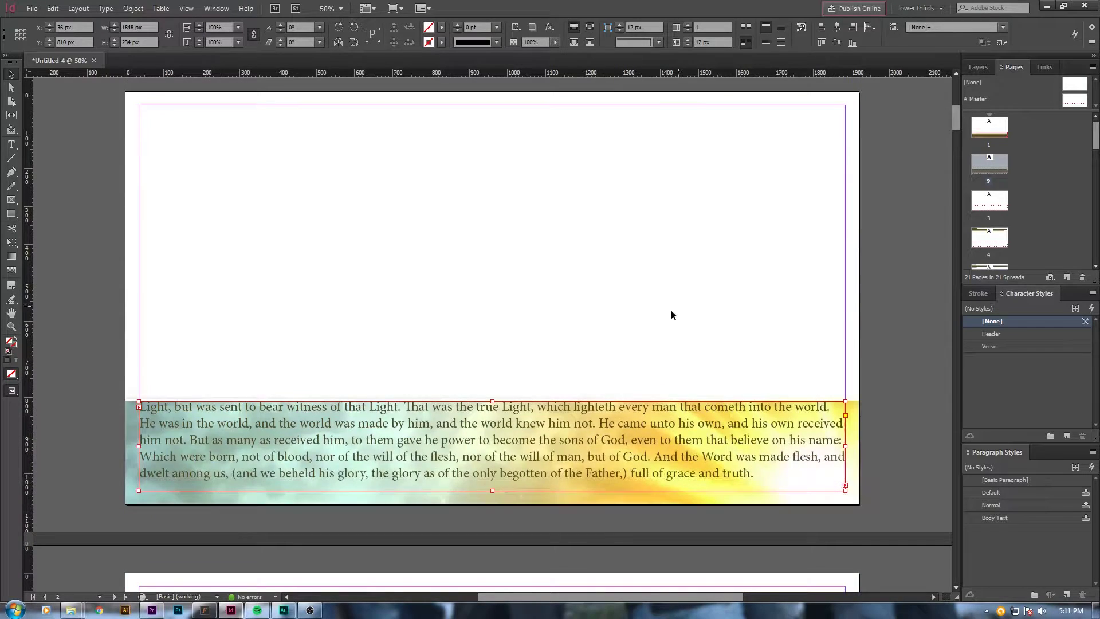
scroll(654, 421, "up", 7)
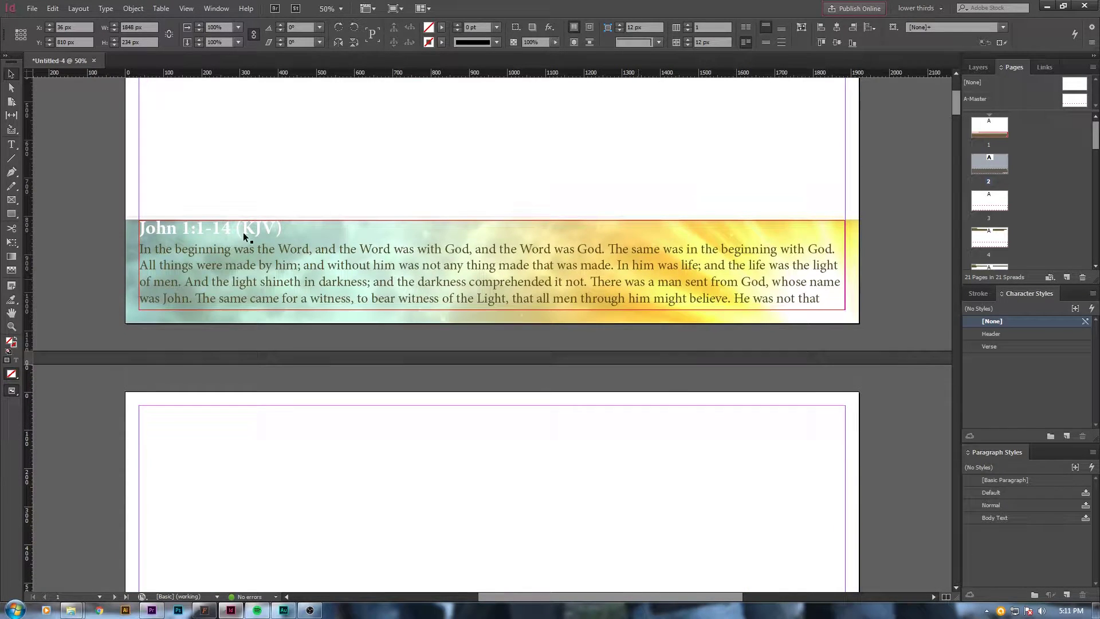
Break the verses after 'believe.' and add the John 1:1-14 (KJV) heading to page 2
double_click(277, 230)
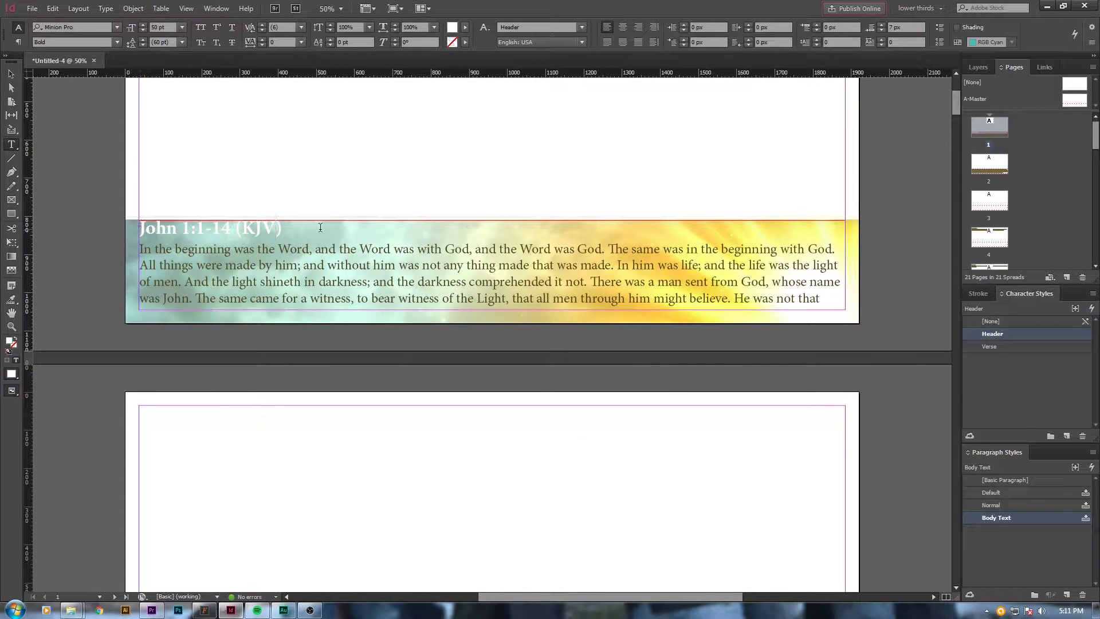
left_click_drag(282, 230, 138, 230)
key("ctrl+c")
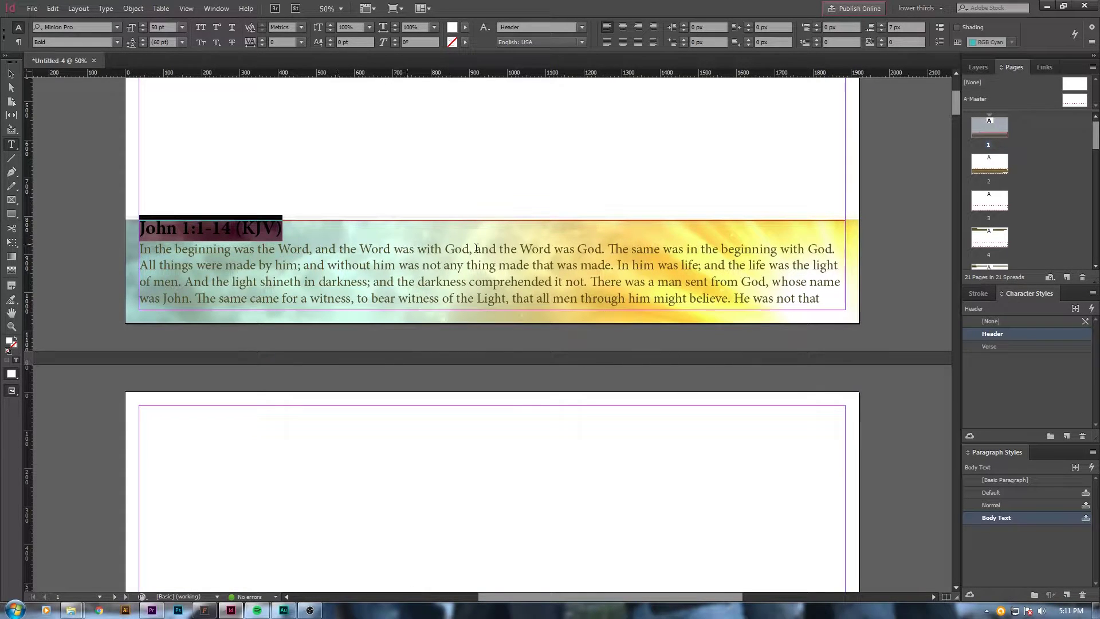
left_click(735, 298)
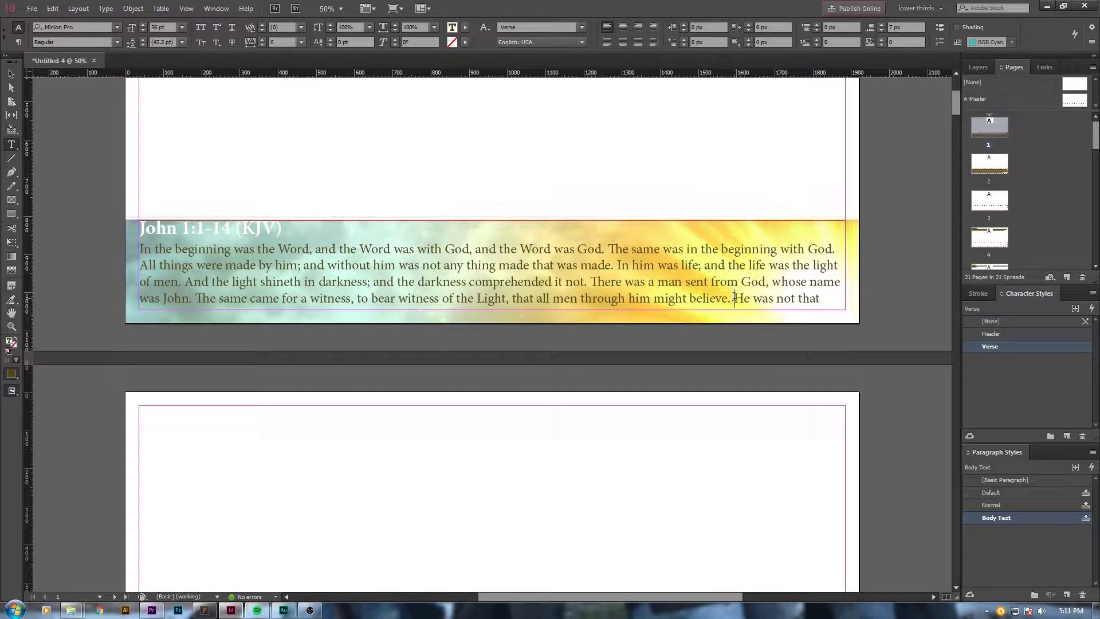
key("Return")
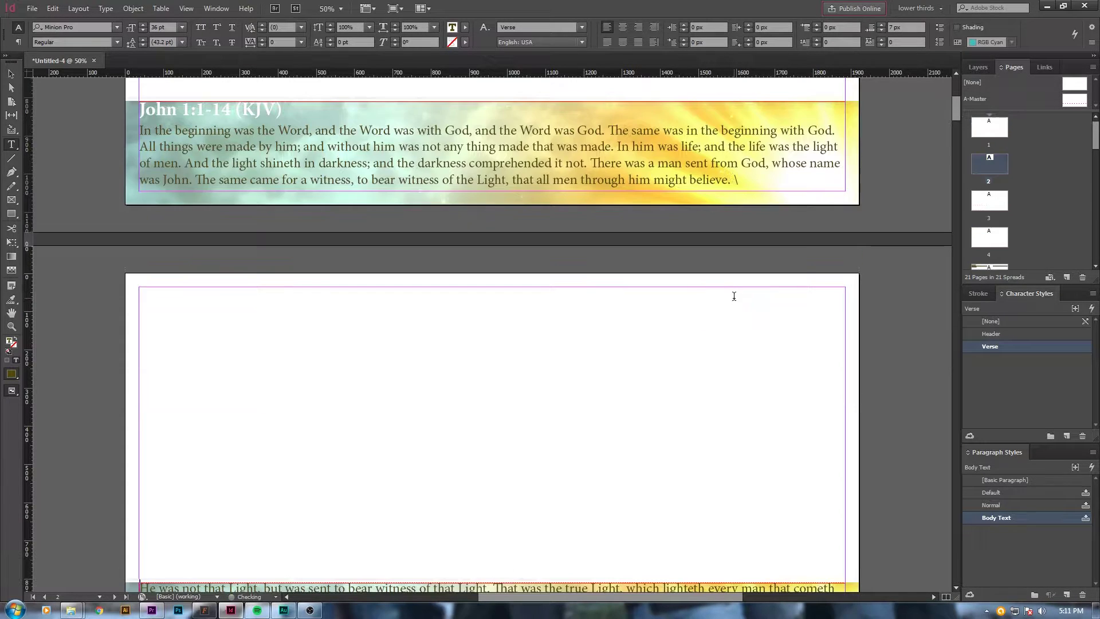
scroll(690, 299, "down", 3)
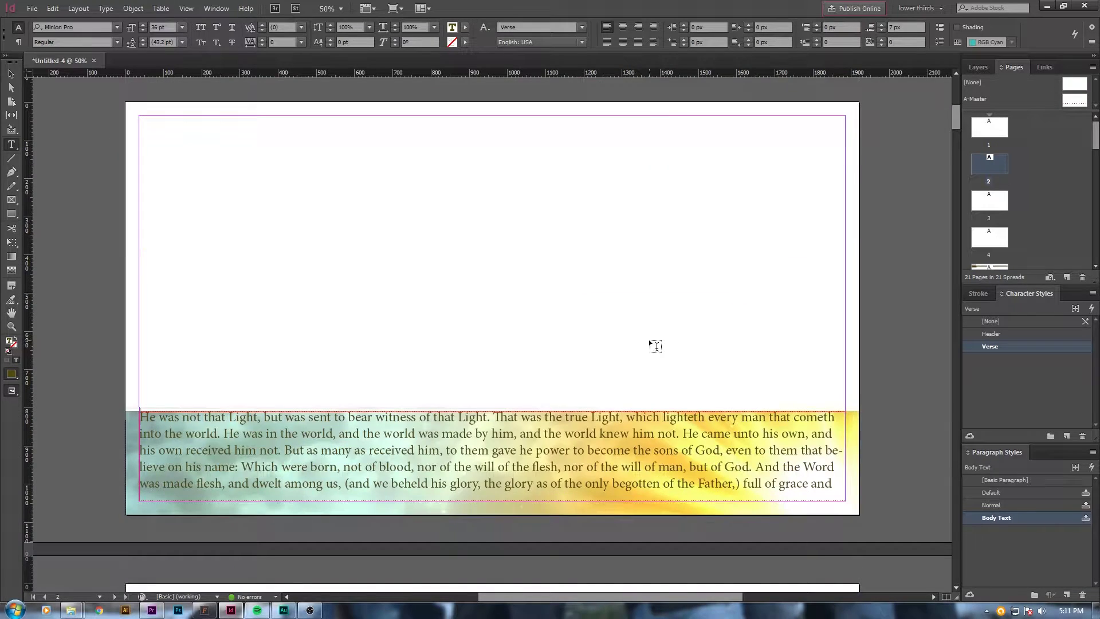
key("ctrl+v")
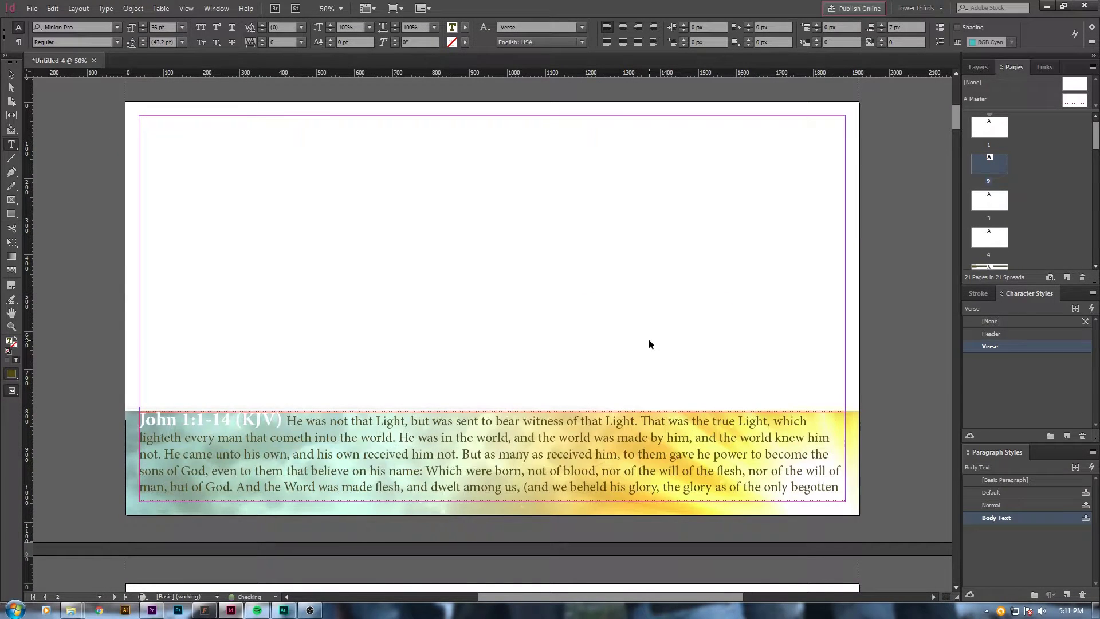
key("Return")
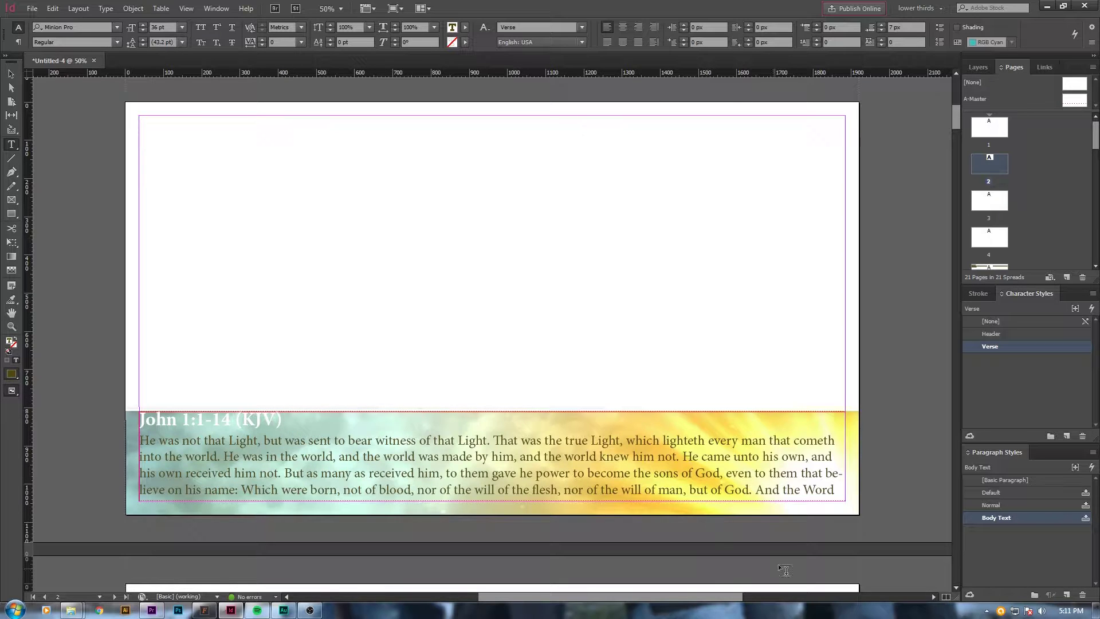
Break after 'but of God.' and add the heading line to page 3
left_click(756, 491)
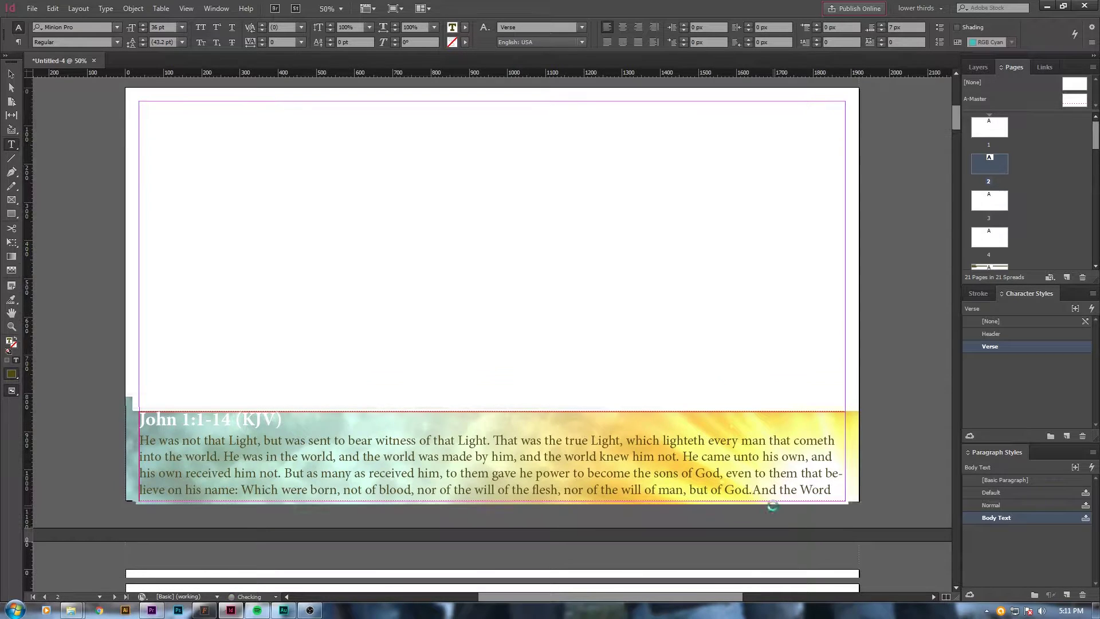
key("KP_Enter")
scroll(463, 303, "down", 5)
scroll(462, 303, "down", 1)
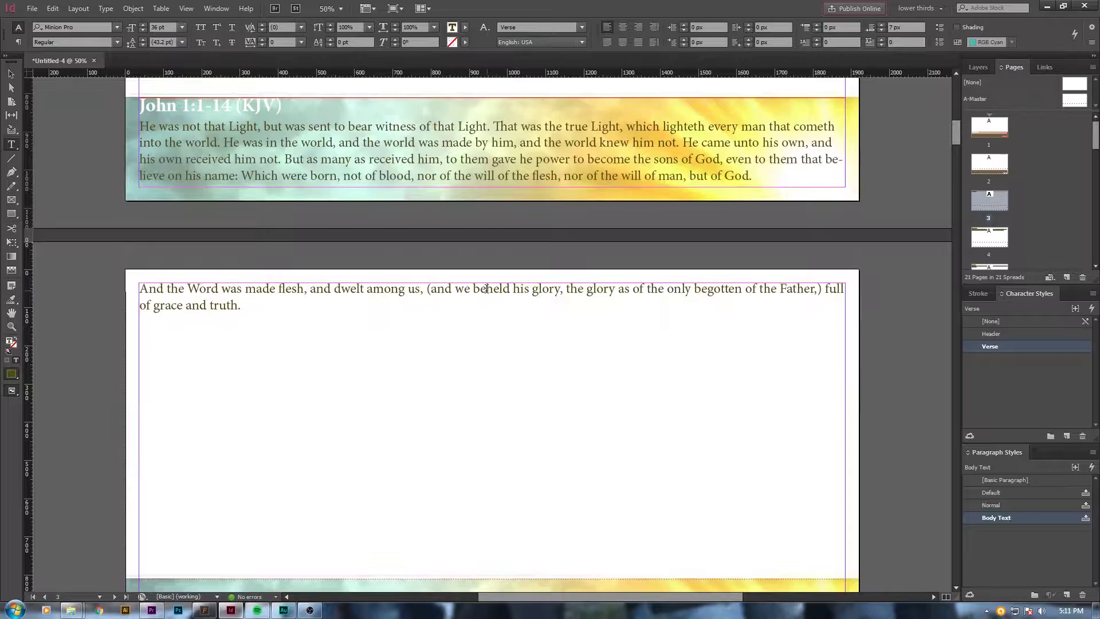
key("Tab")
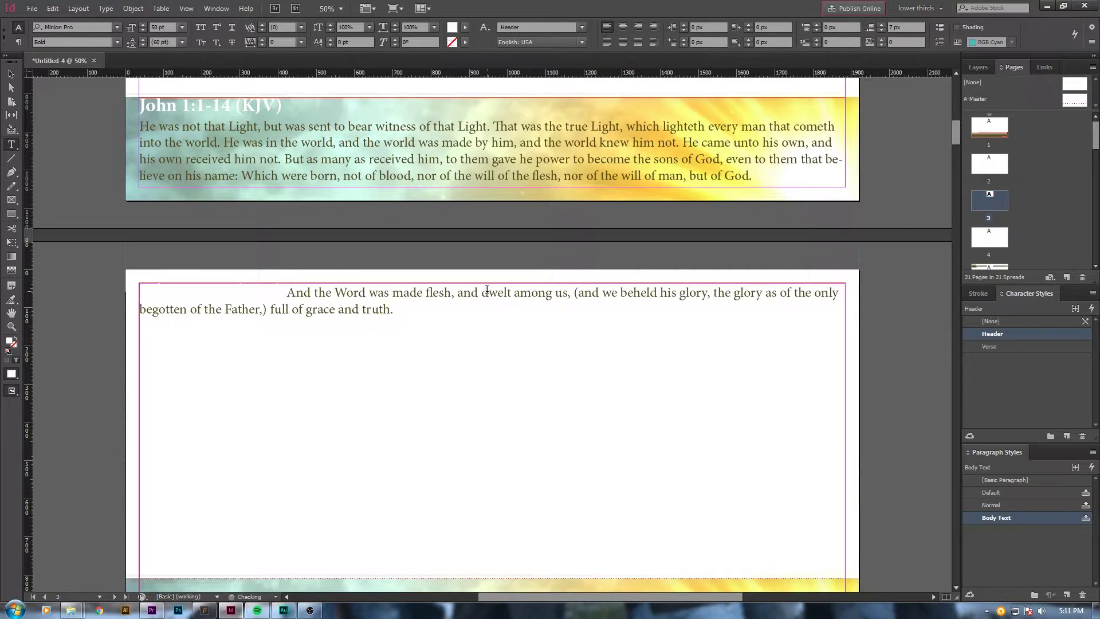
key("Return")
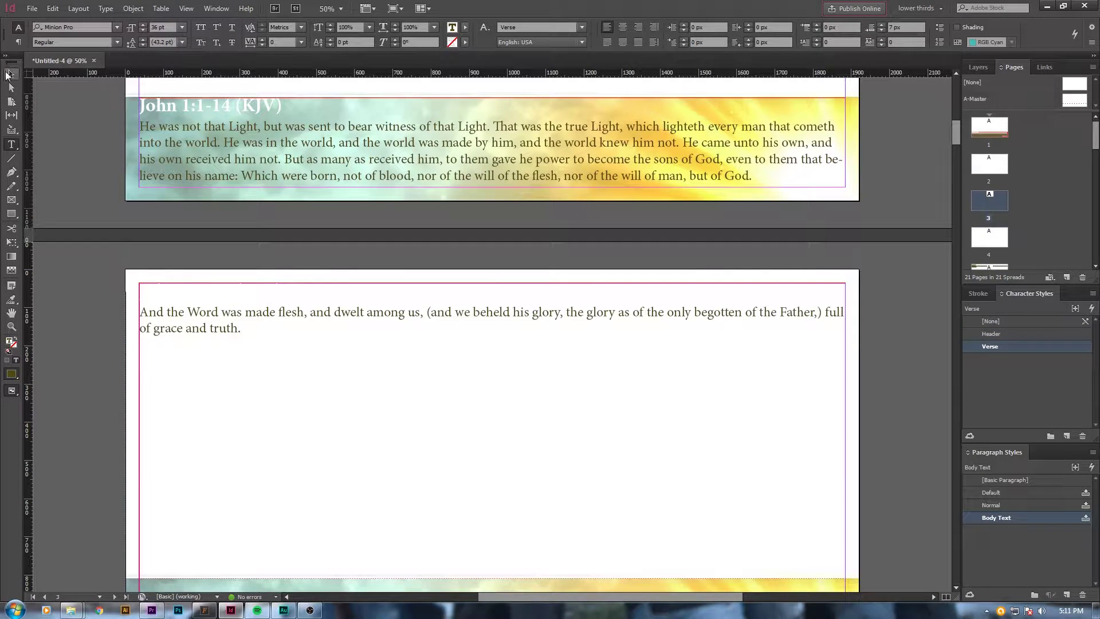
Drag page 4's text frame top down into the lower-third band
left_click(11, 74)
left_click_drag(493, 284, 528, 580)
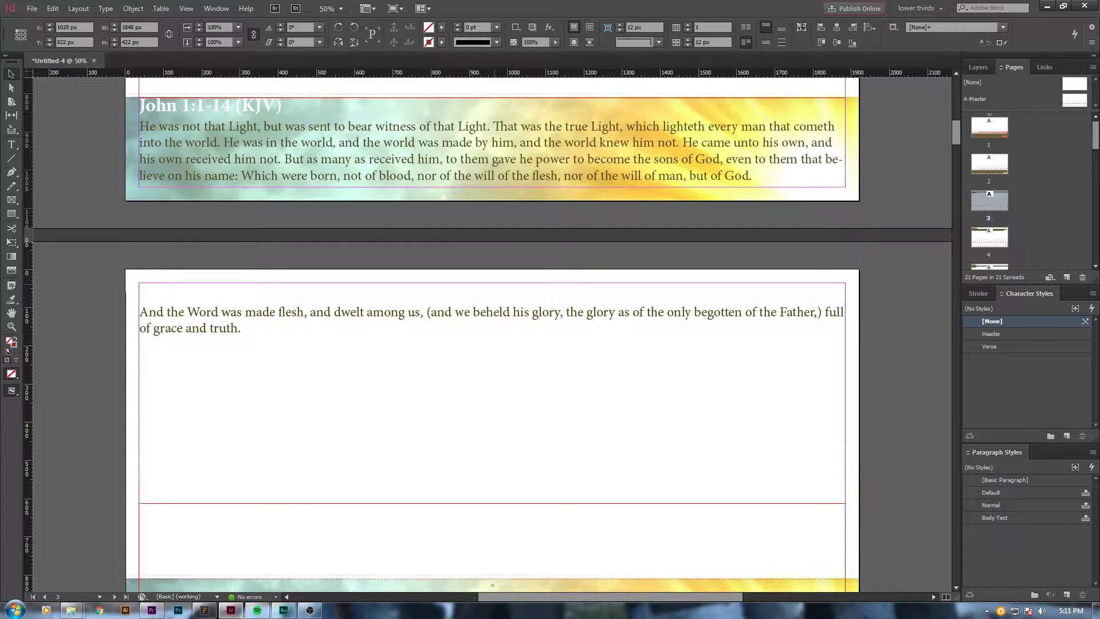
scroll(515, 436, "down", 4)
scroll(514, 437, "down", 3)
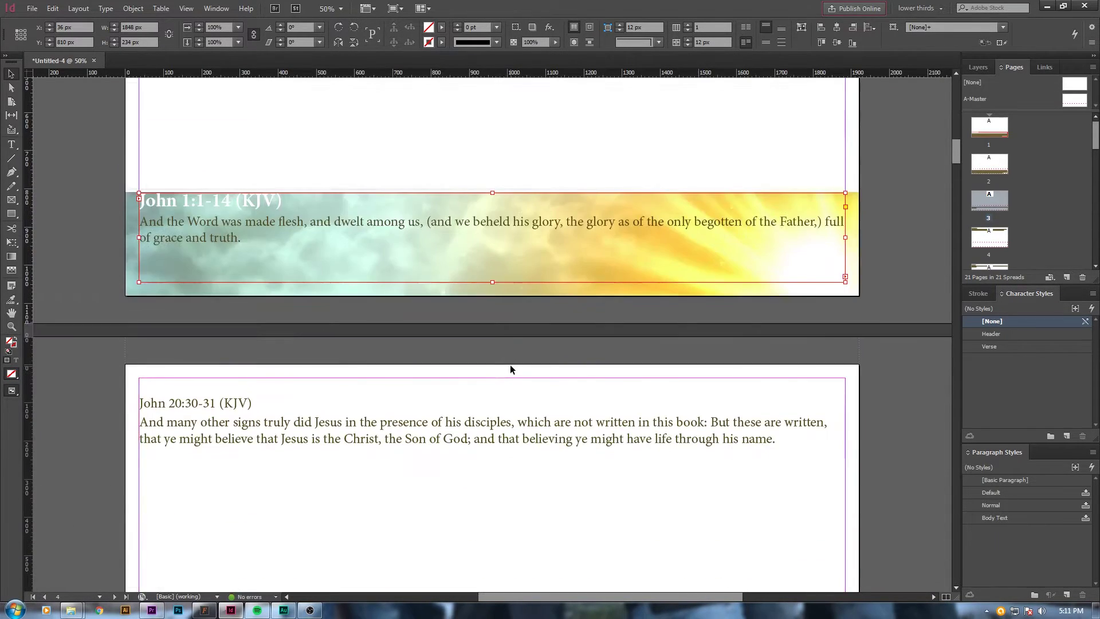
scroll(509, 365, "down", 5)
left_click(486, 199)
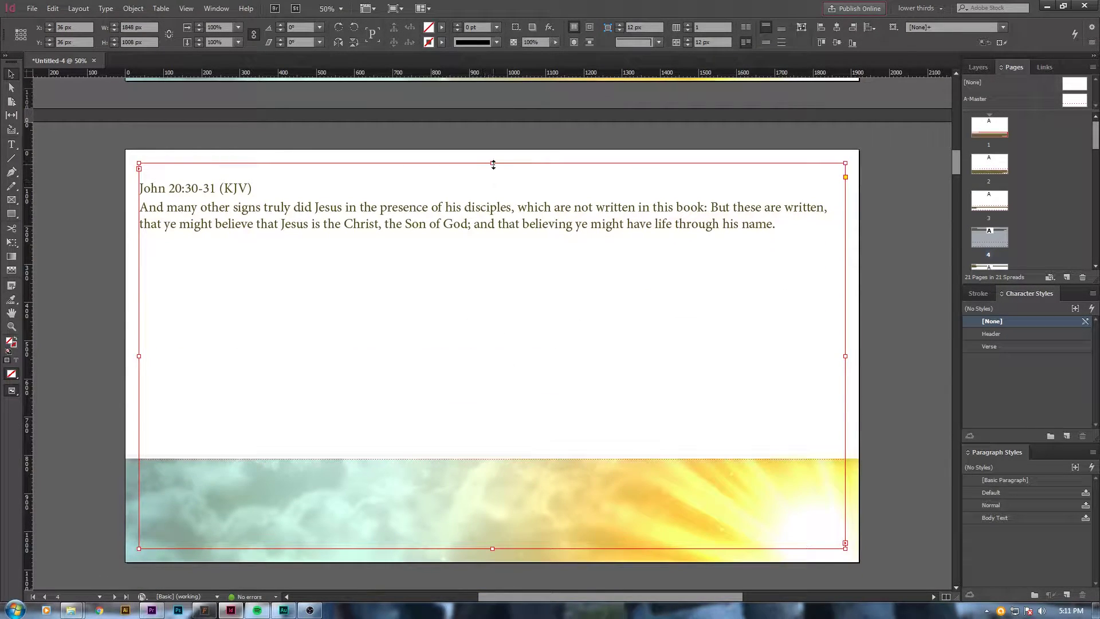
left_click_drag(493, 163, 493, 460)
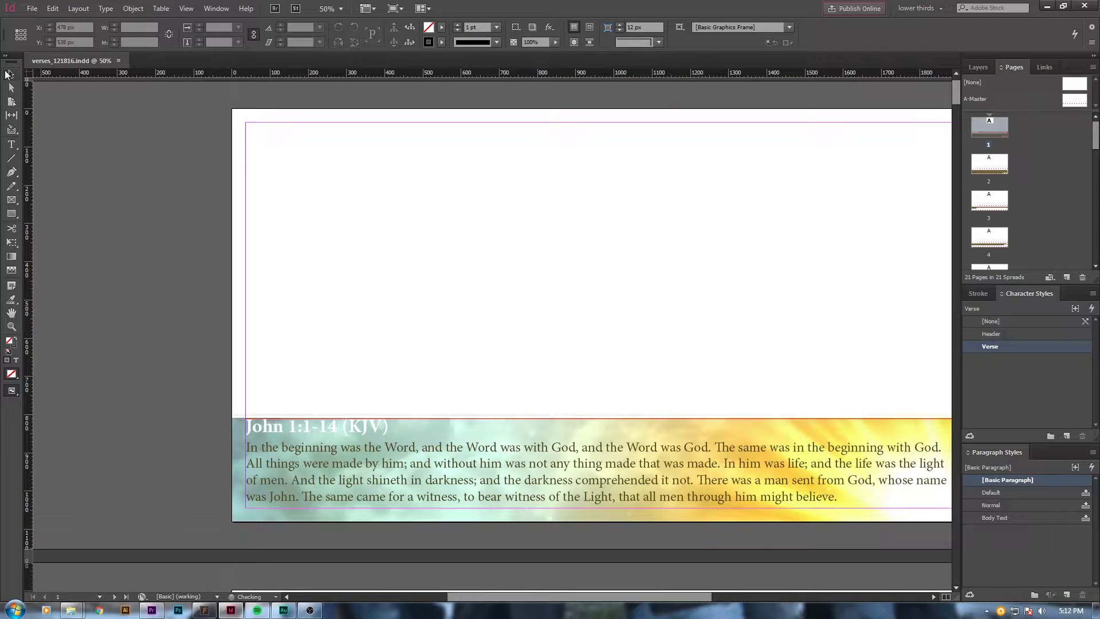
scroll(791, 254, "right", 3)
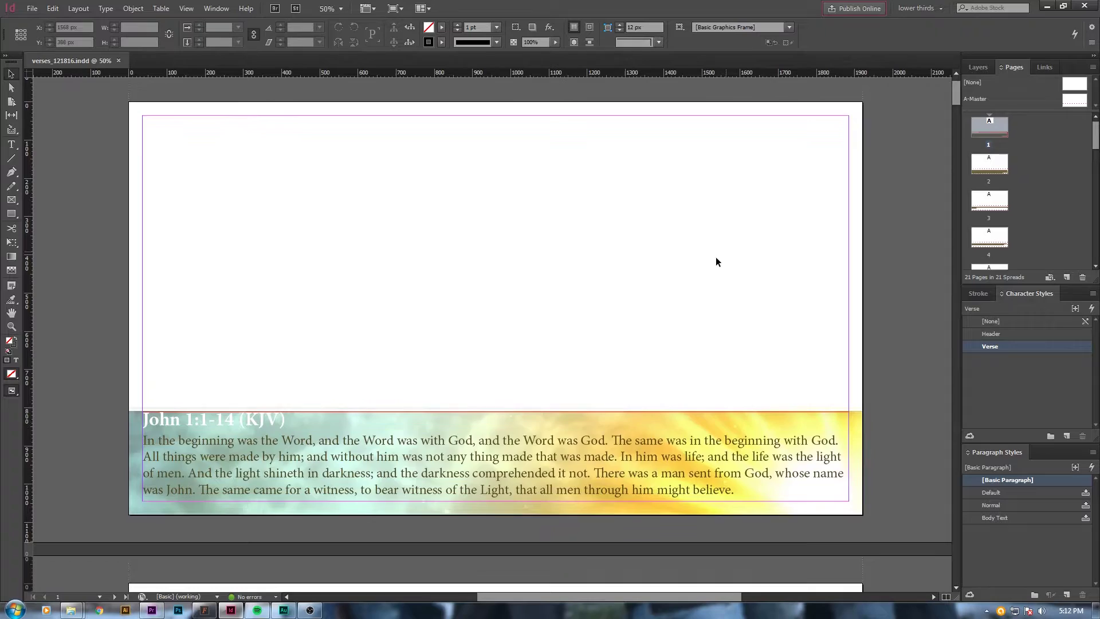
scroll(601, 310, "down", 5)
scroll(603, 307, "down", 5)
scroll(604, 307, "down", 3)
scroll(561, 302, "down", 2)
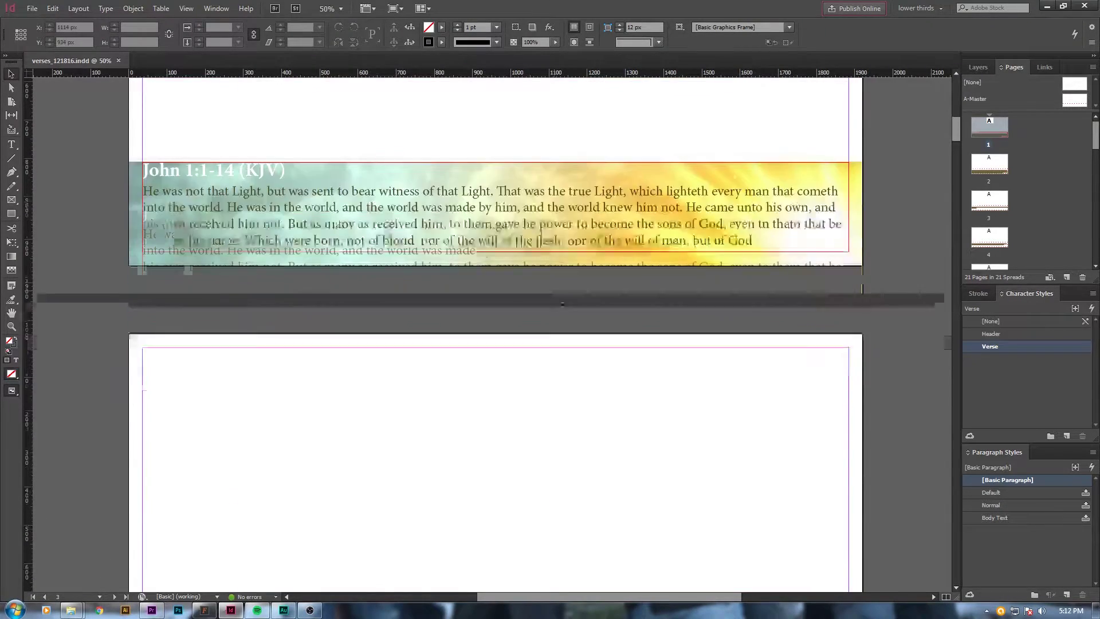
scroll(563, 305, "down", 8)
scroll(555, 301, "down", 3)
scroll(432, 312, "down", 6)
scroll(394, 308, "down", 7)
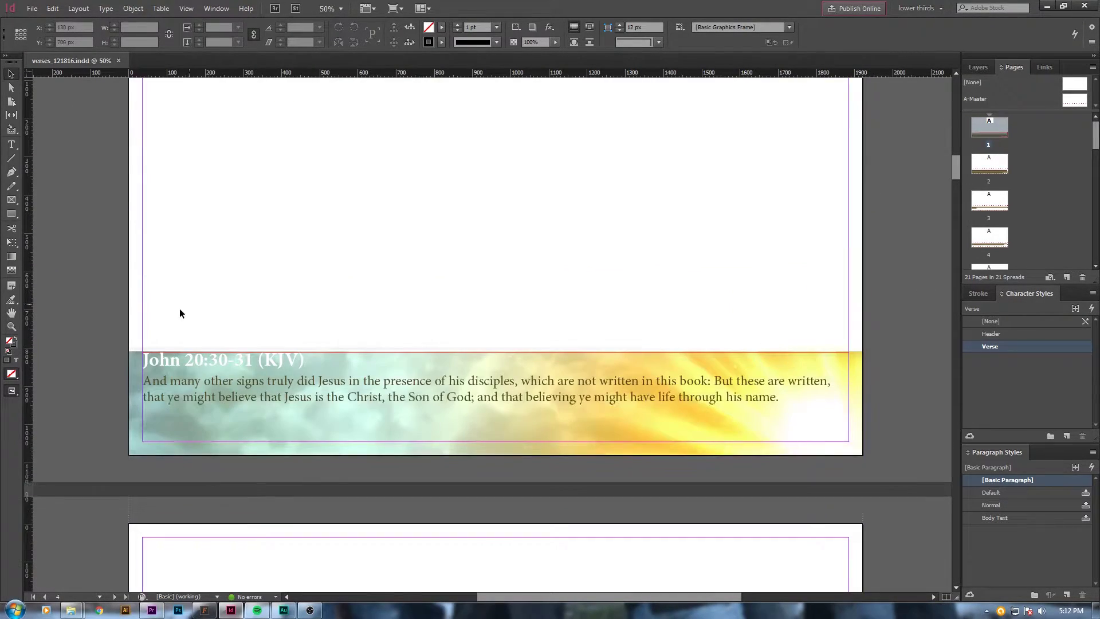
scroll(241, 361, "down", 5)
scroll(292, 376, "down", 4)
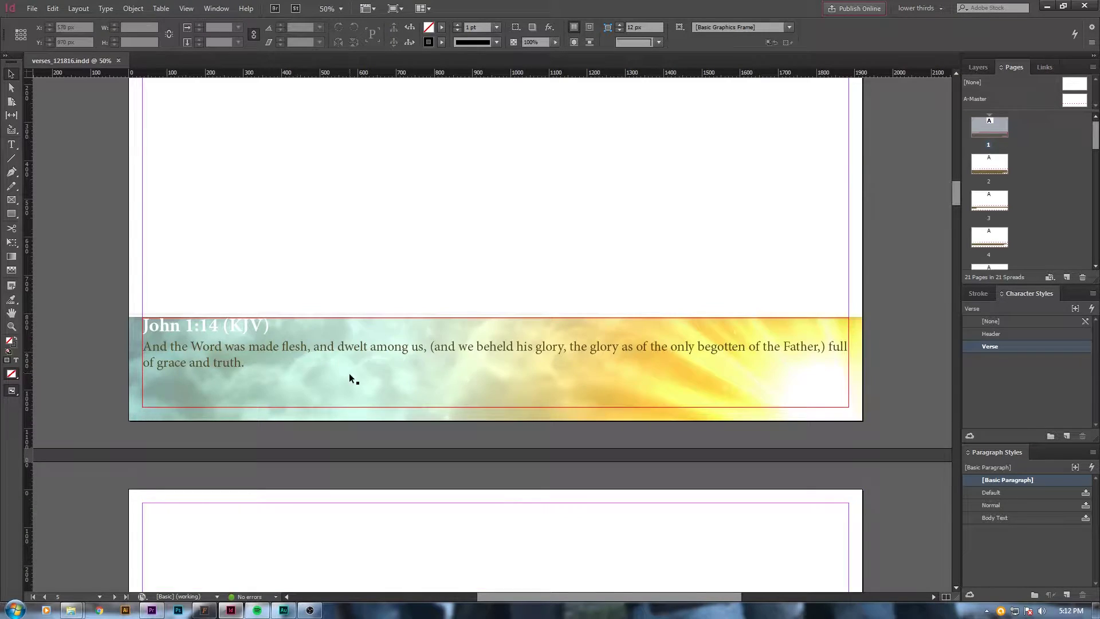
scroll(353, 374, "up", 6)
scroll(356, 371, "down", 4)
scroll(357, 369, "down", 4)
scroll(358, 370, "down", 5)
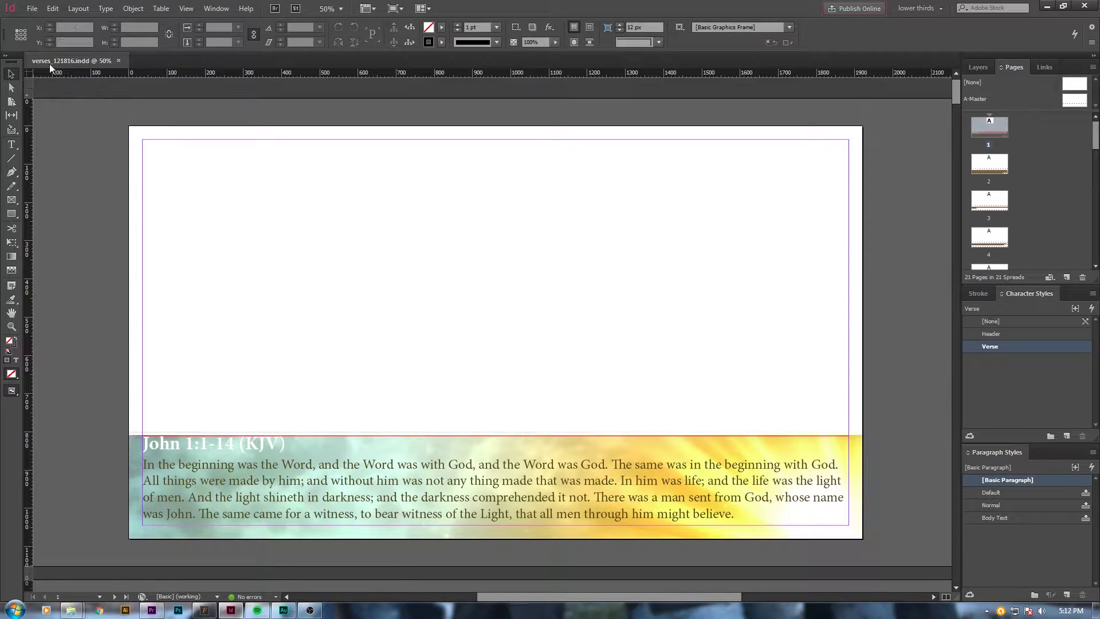
Export all pages as PNGs into lower_thirds_verses, overwriting the existing verses_121816 files
left_click(32, 7)
left_click(70, 223)
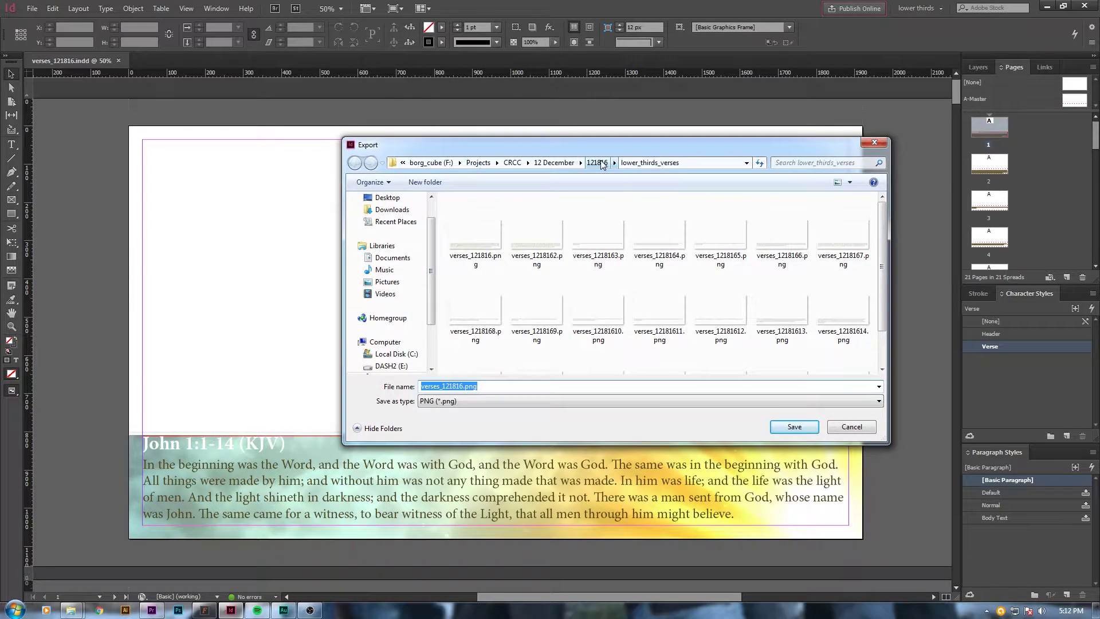
left_click(599, 162)
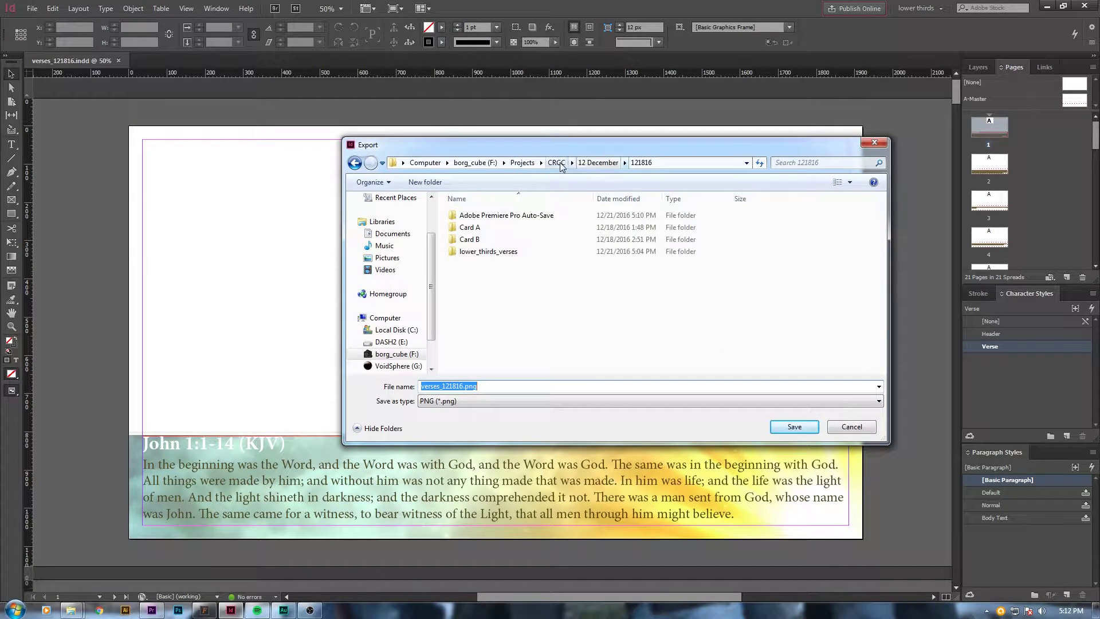
double_click(481, 252)
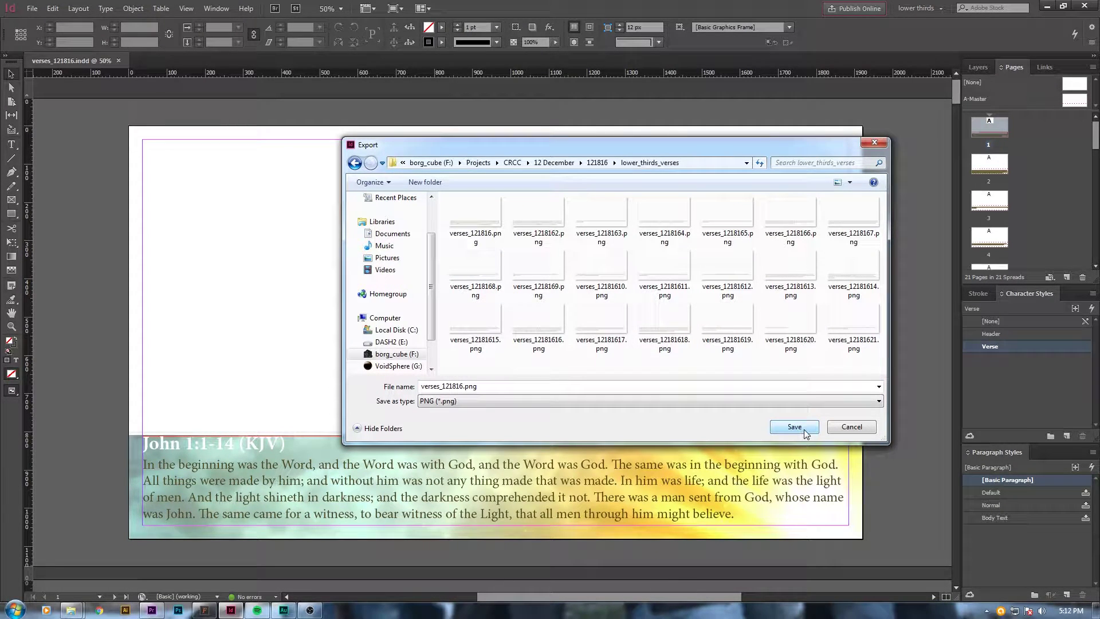
left_click(794, 428)
left_click(578, 307)
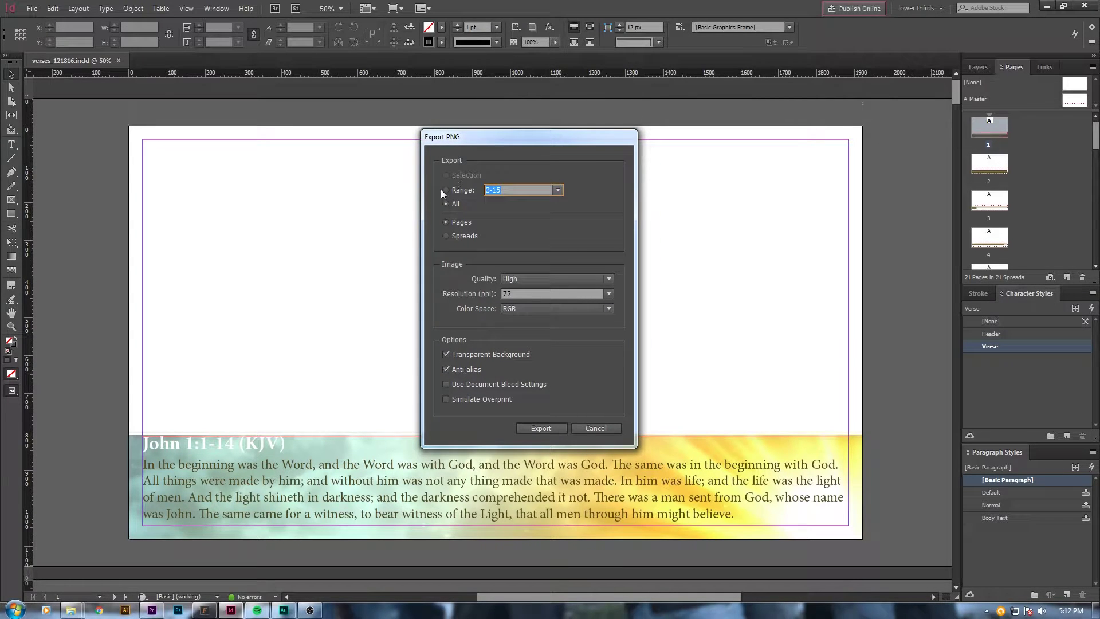
left_click(445, 203)
left_click(542, 428)
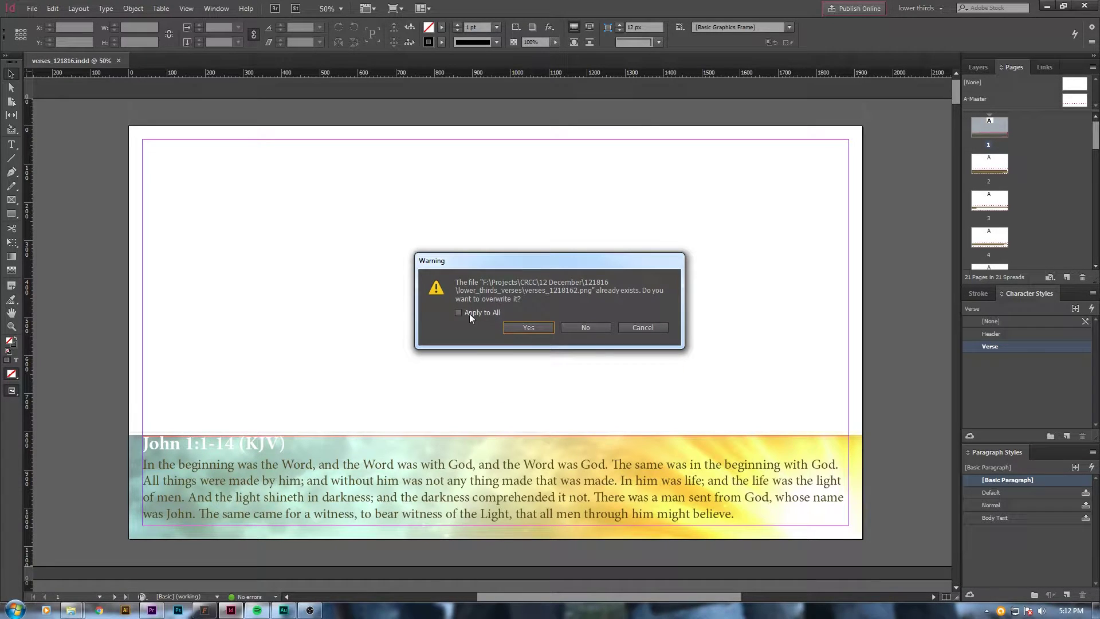
left_click(531, 328)
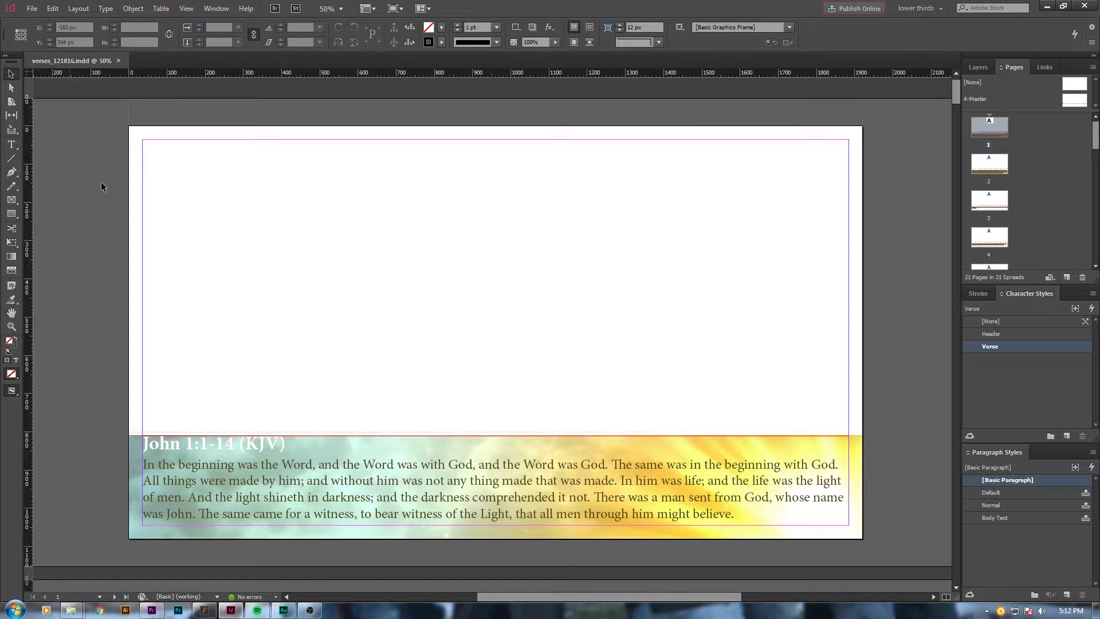
Switch to Premiere Pro's Editing workspace and open the lower thirds bin in a floating window
key("alt+Tab")
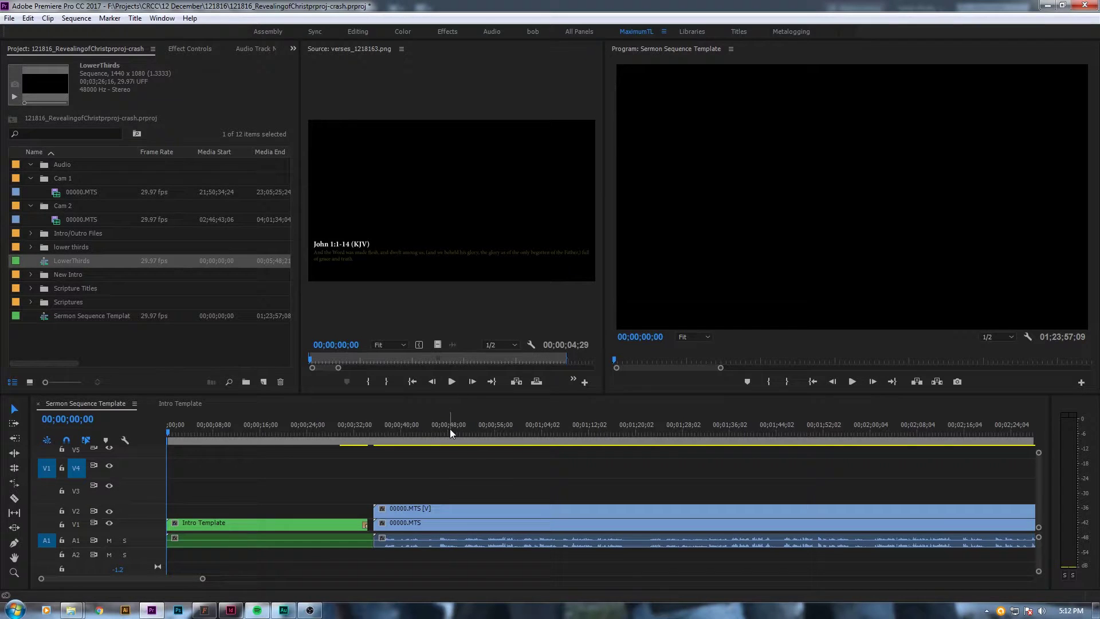
left_click_drag(449, 429, 457, 430)
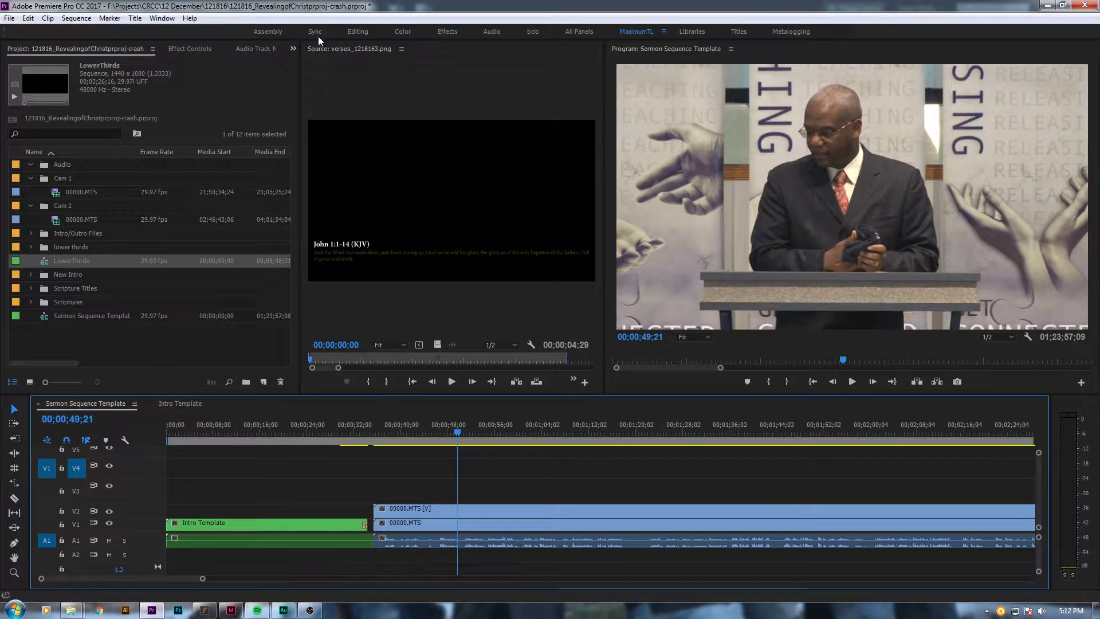
left_click(357, 31)
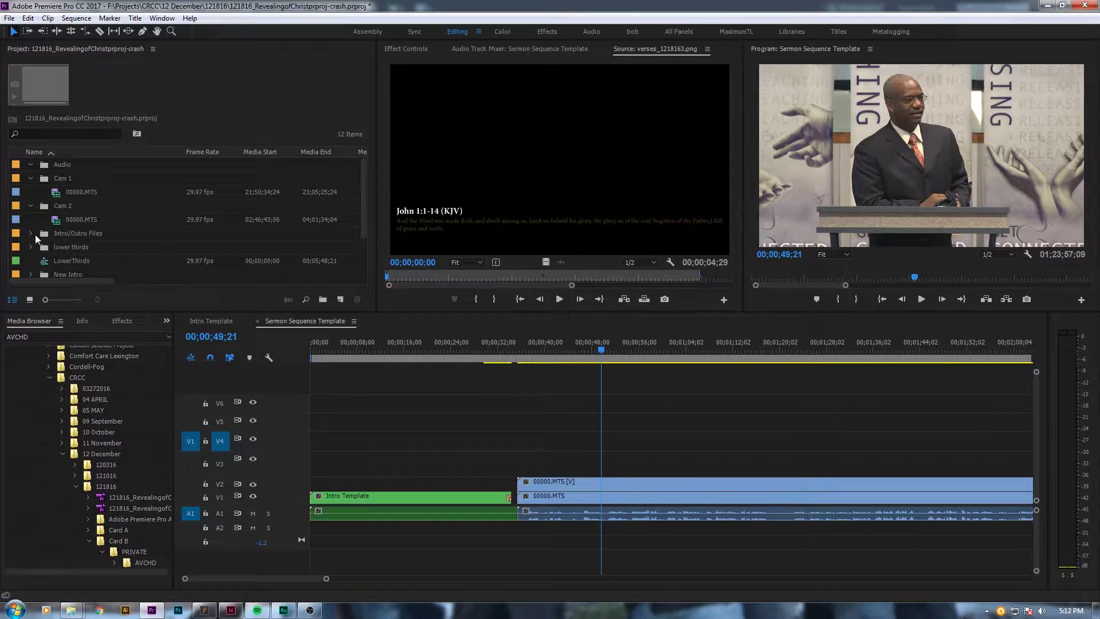
double_click(39, 246)
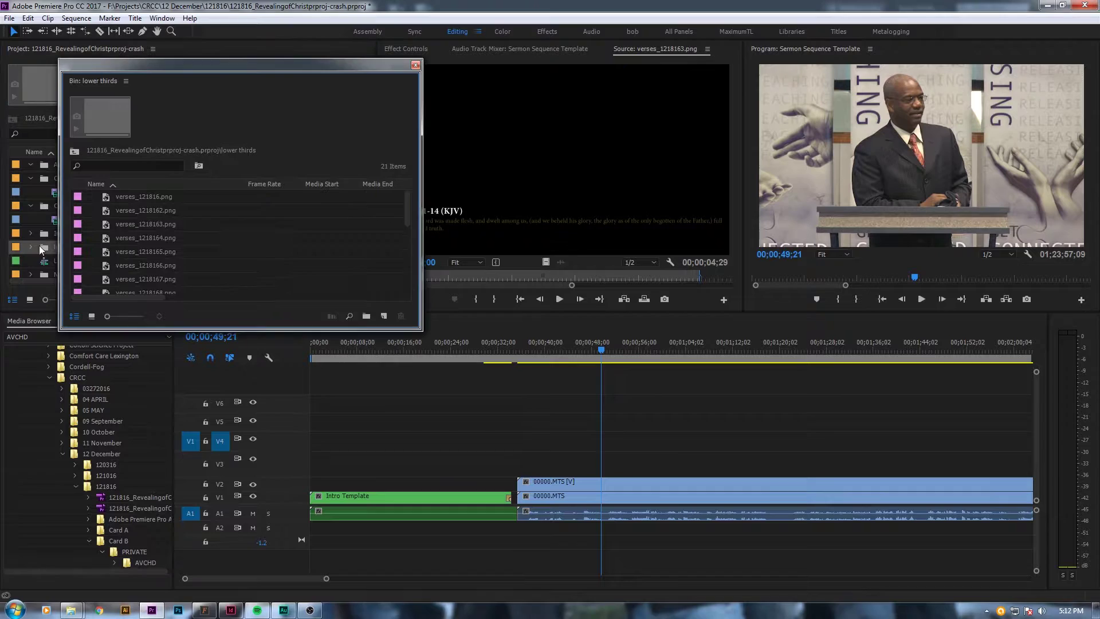
left_click_drag(238, 60, 252, 49)
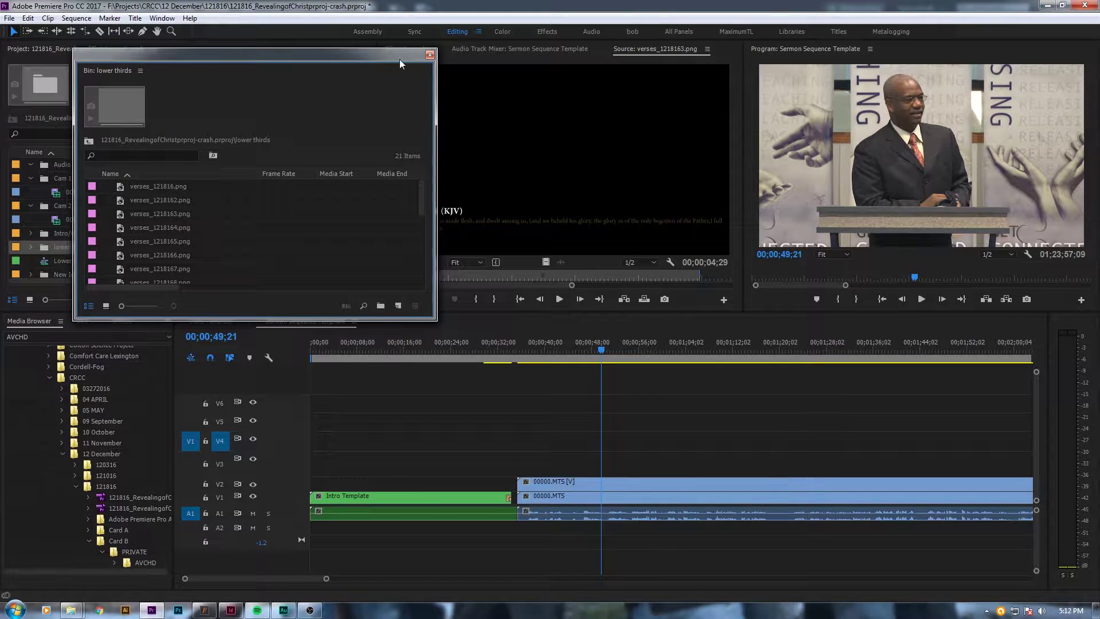
Delete all 21 verse PNGs from the bin and reopen it in the Project panel
left_click(160, 187)
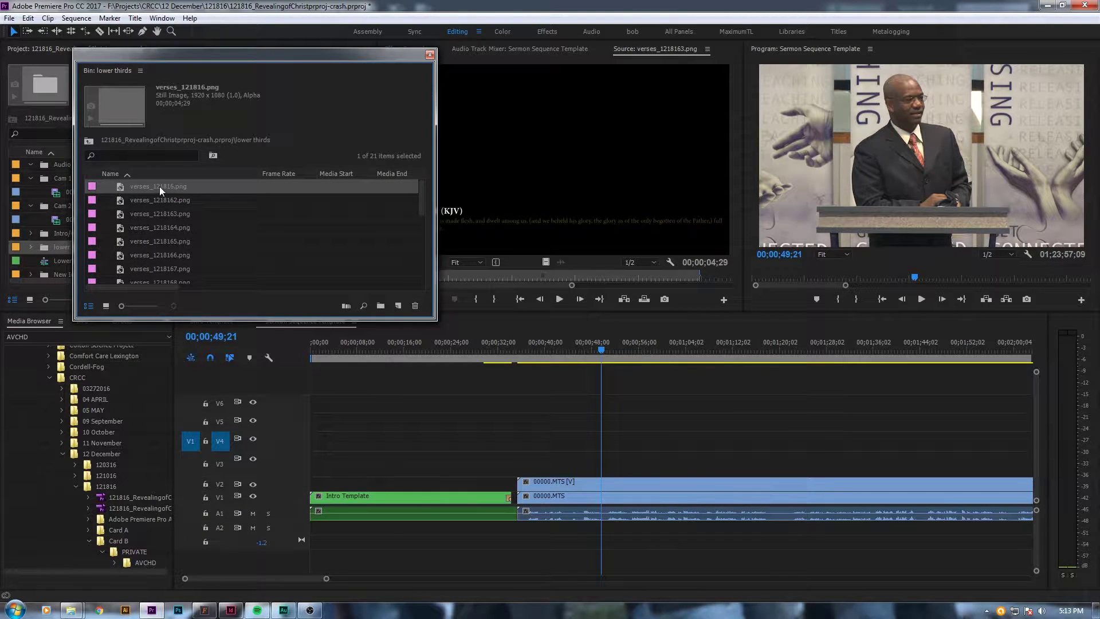
key("ctrl+a")
left_click(414, 306)
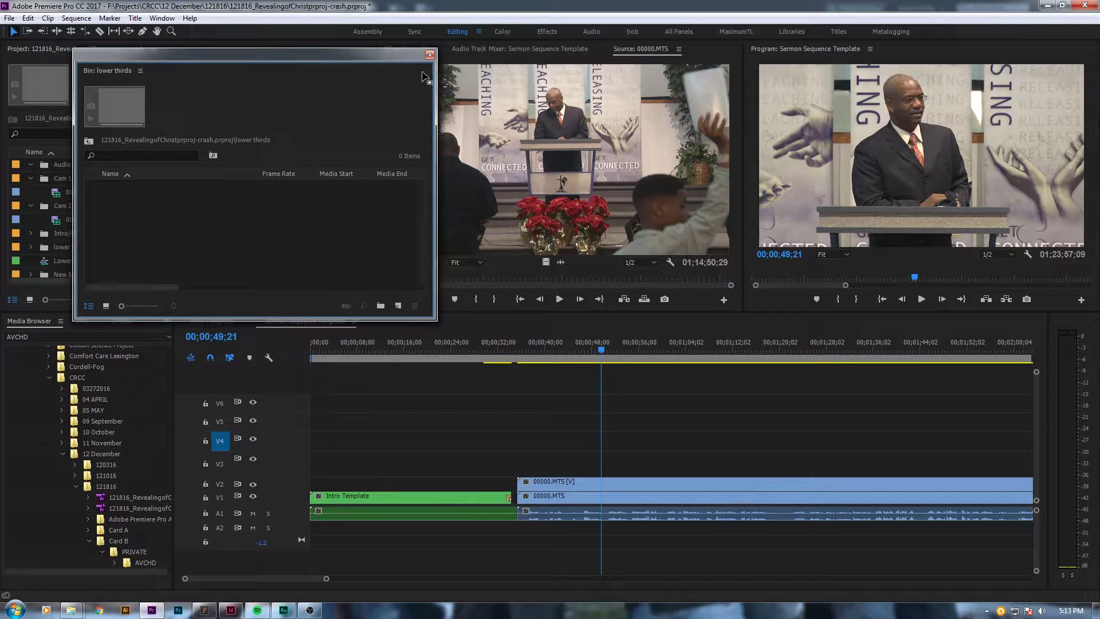
left_click(431, 56)
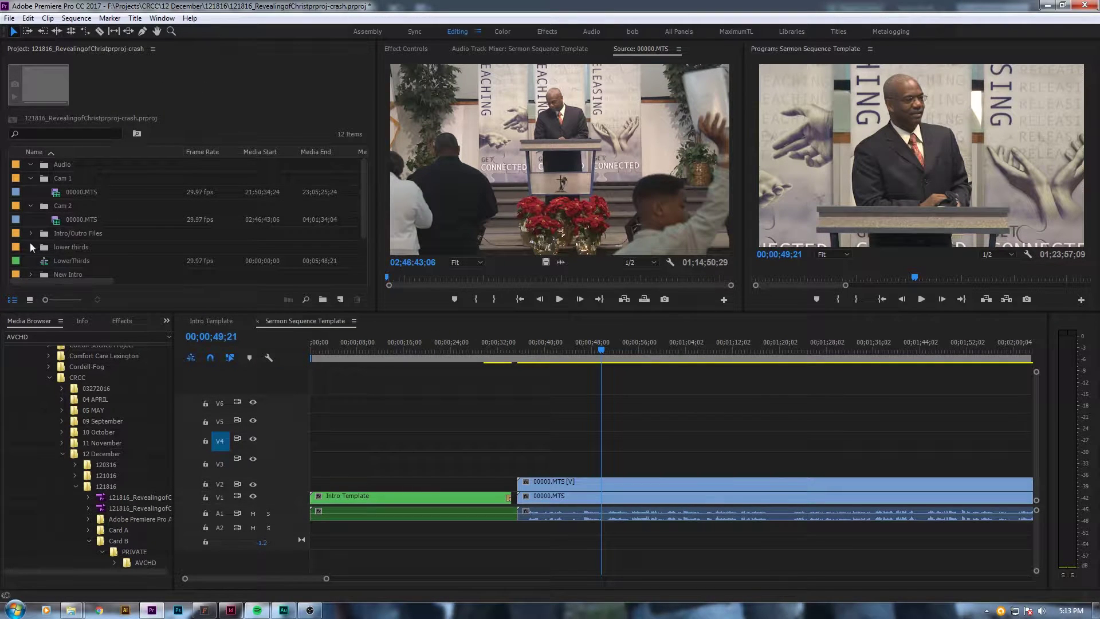
left_click(40, 243)
double_click(48, 249)
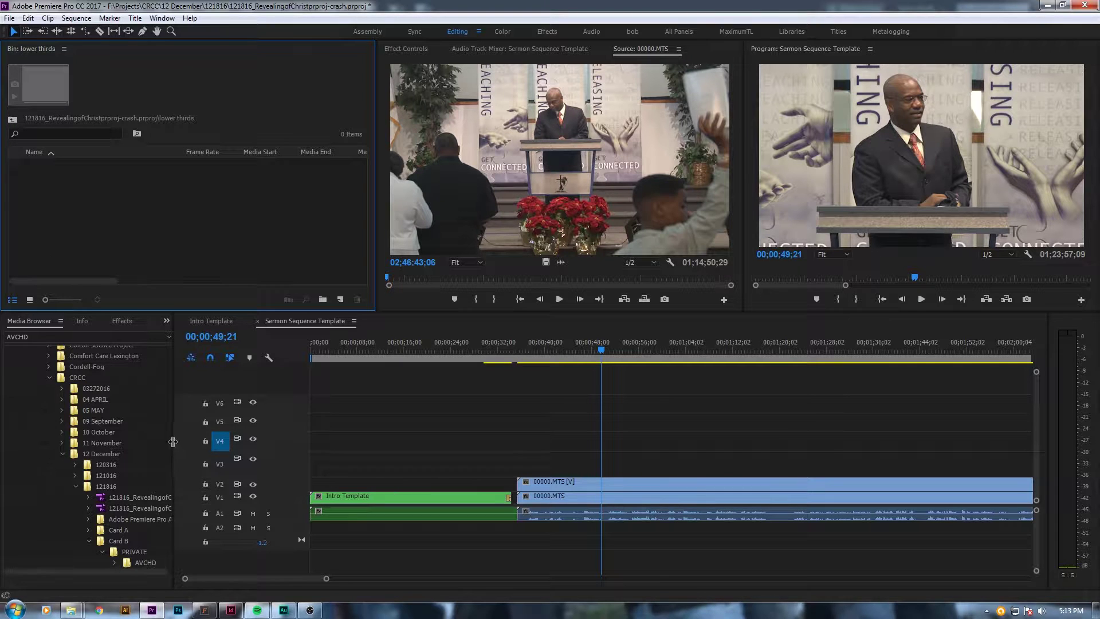
left_click_drag(176, 441, 379, 440)
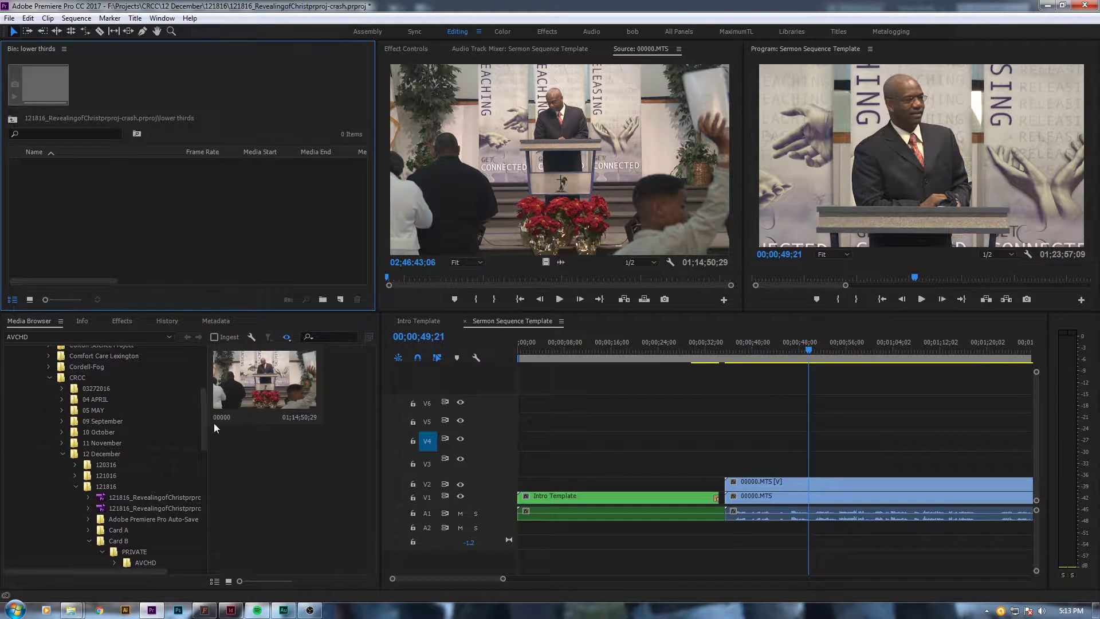
left_click_drag(202, 428, 195, 464)
scroll(195, 463, "up", 2)
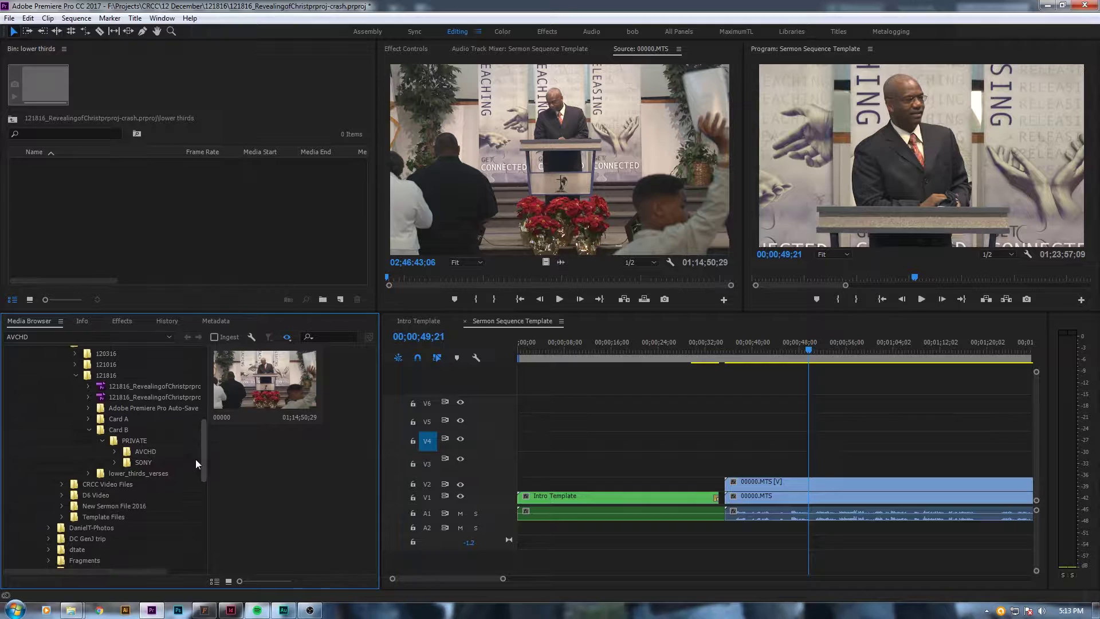
scroll(196, 459, "up", 1)
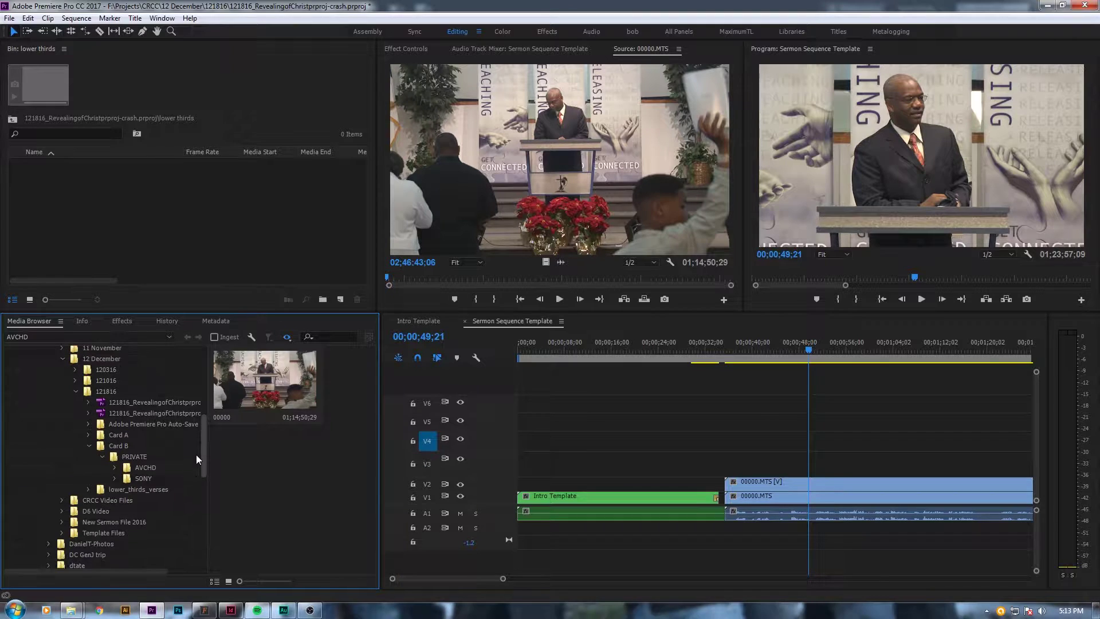
Browse to lower_thirds_verses, select all the verse images, and preview the first
left_click(89, 451)
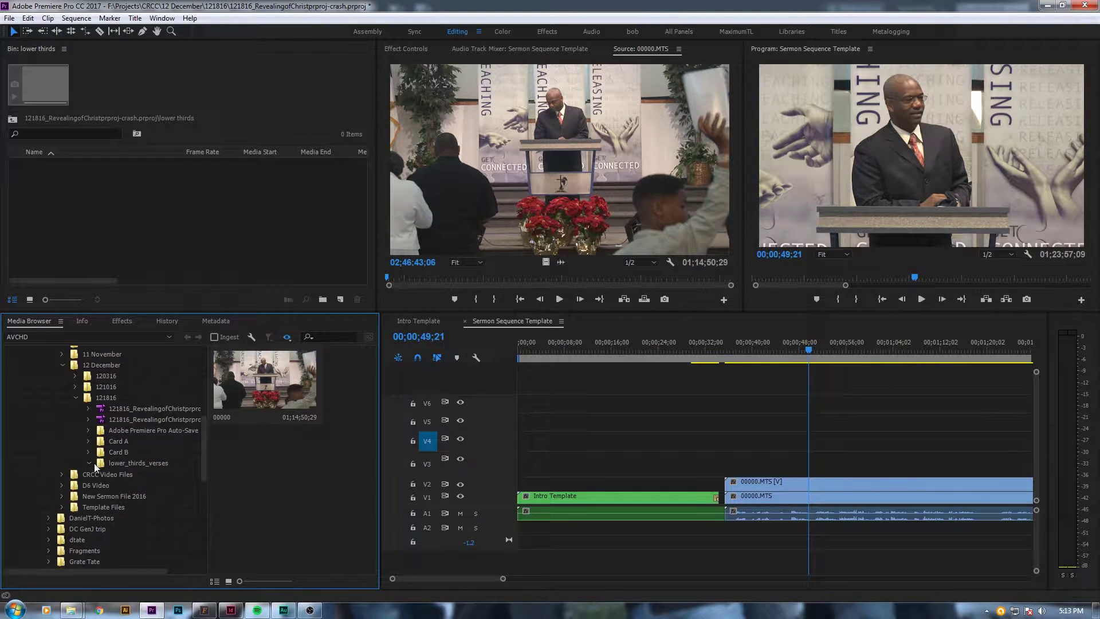
left_click(105, 462)
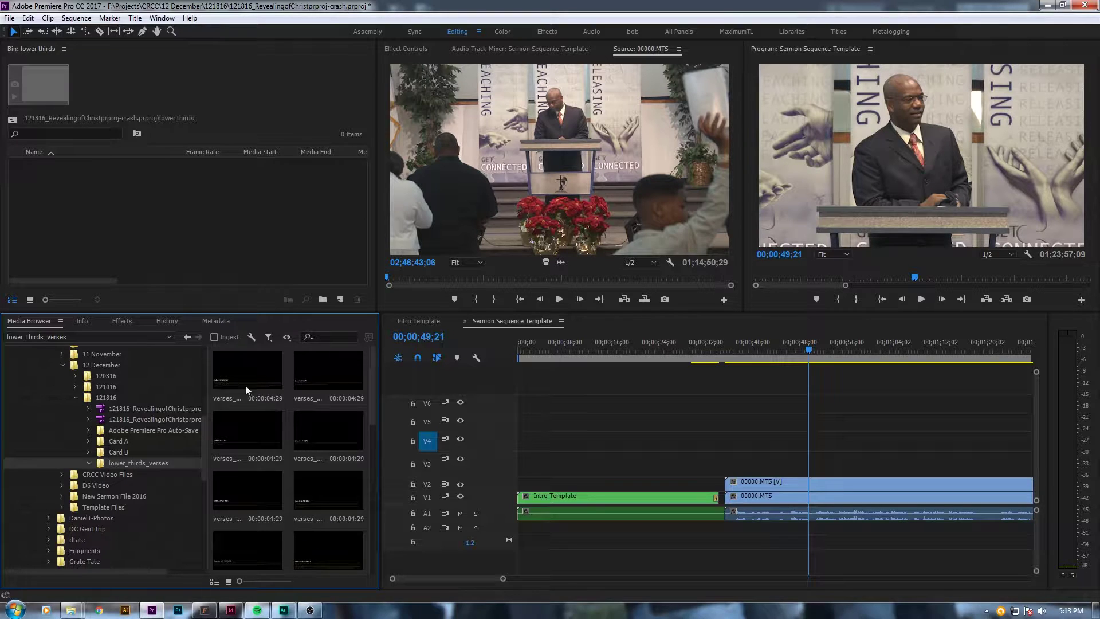
left_click(242, 364)
key("ctrl+a")
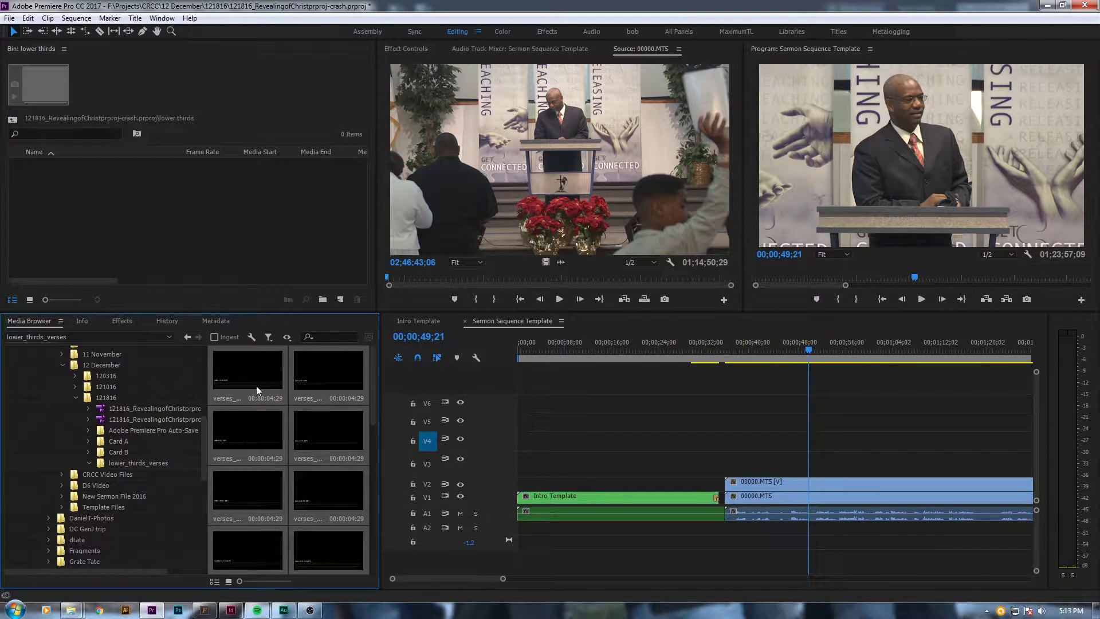
double_click(256, 374)
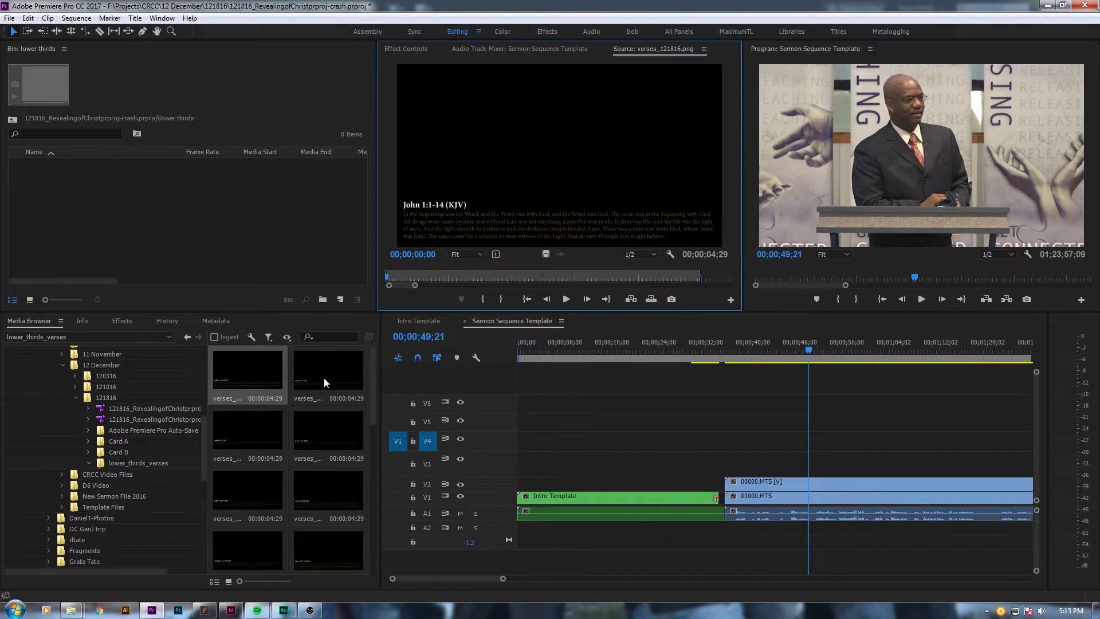
Import all the selected verse PNGs into the lower thirds bin
left_click(15, 119)
left_click(37, 230)
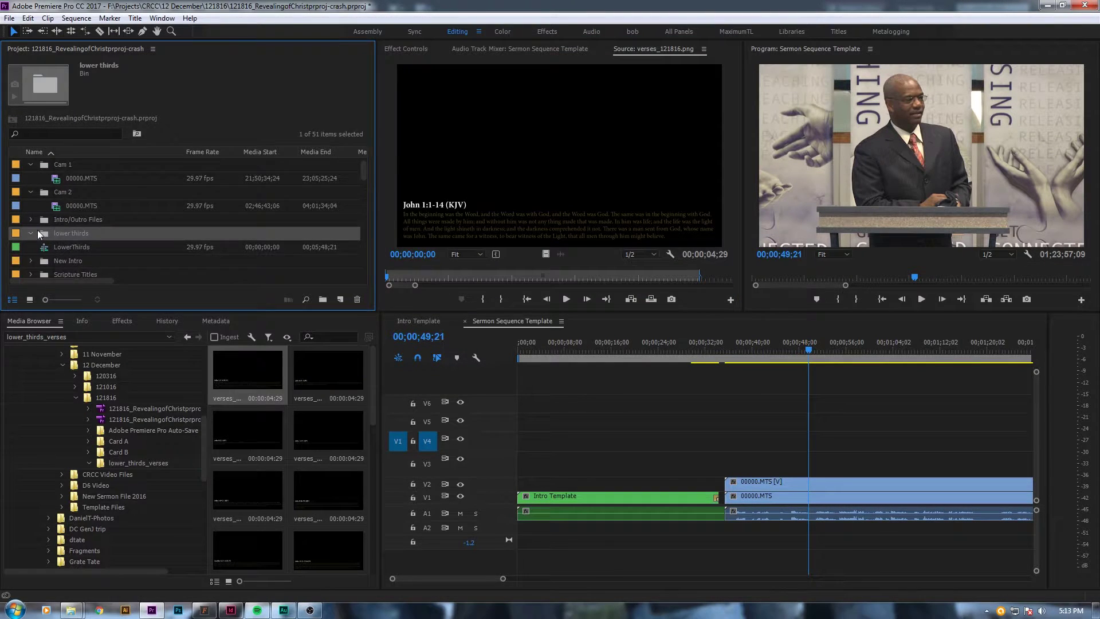
double_click(39, 231)
left_click(272, 384)
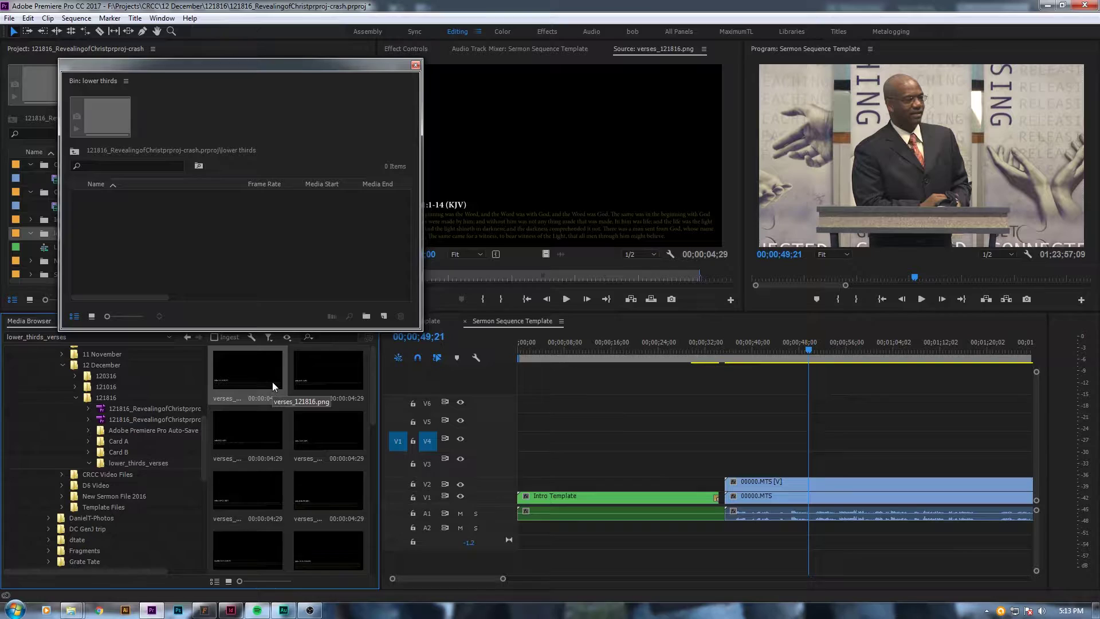
key("ctrl+a")
right_click(326, 381)
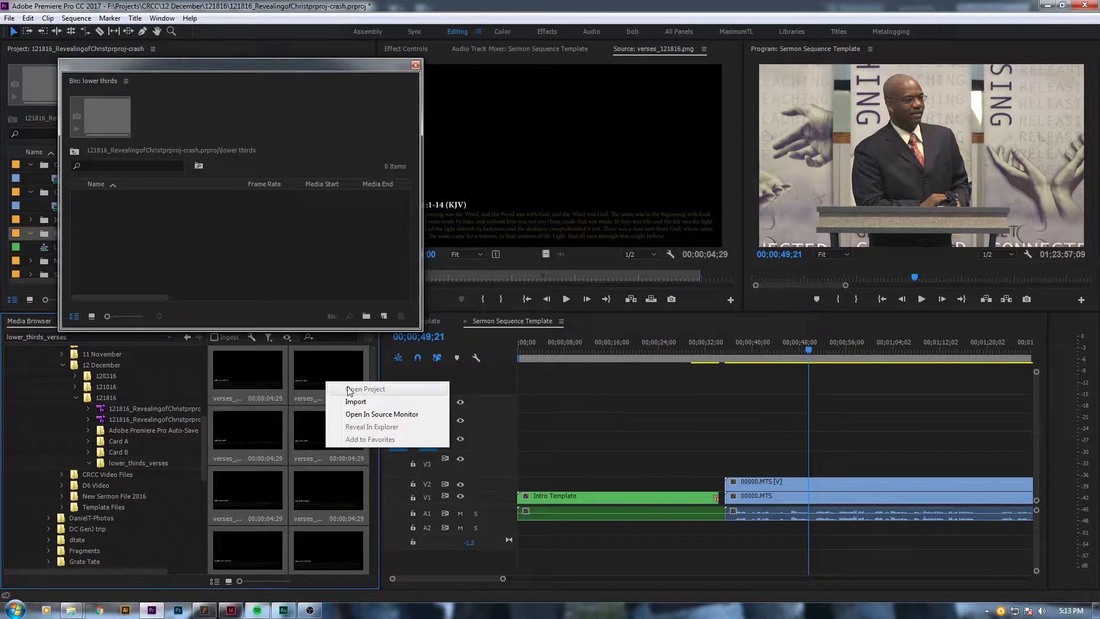
left_click(374, 402)
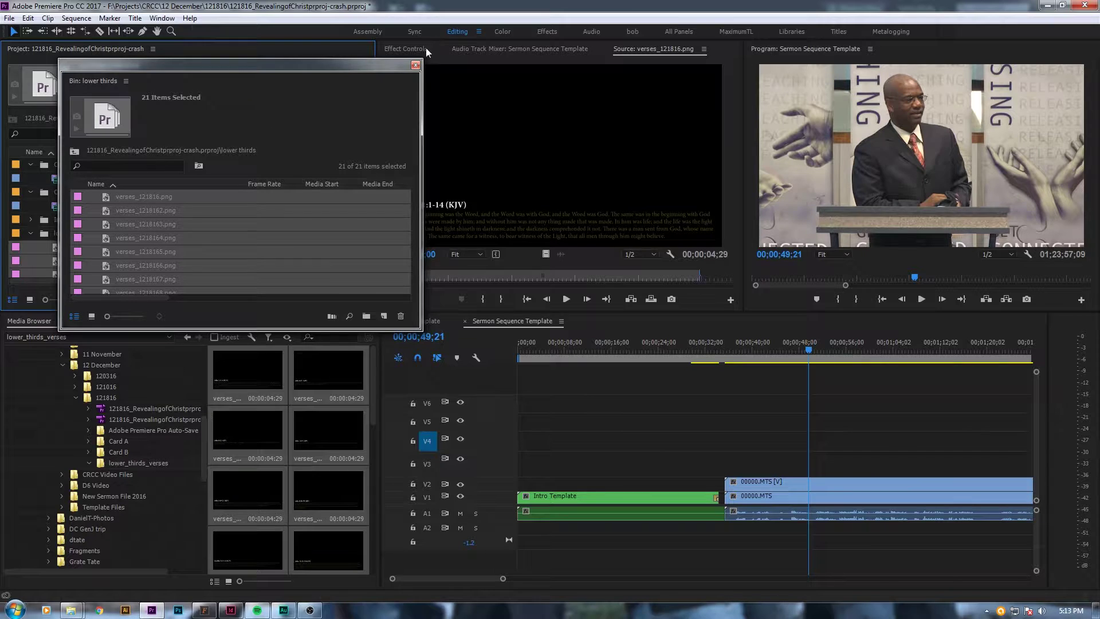
Reopen the lower thirds bin inside the Project panel to list the 21 images
left_click(416, 64)
left_click(106, 251)
left_click(52, 234)
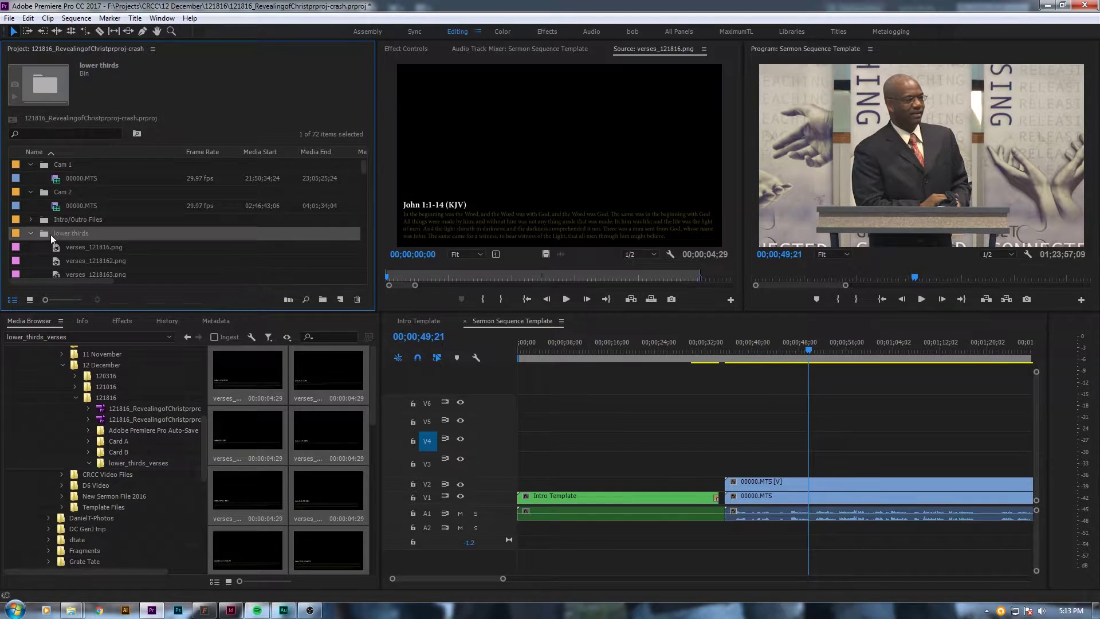
double_click(45, 234)
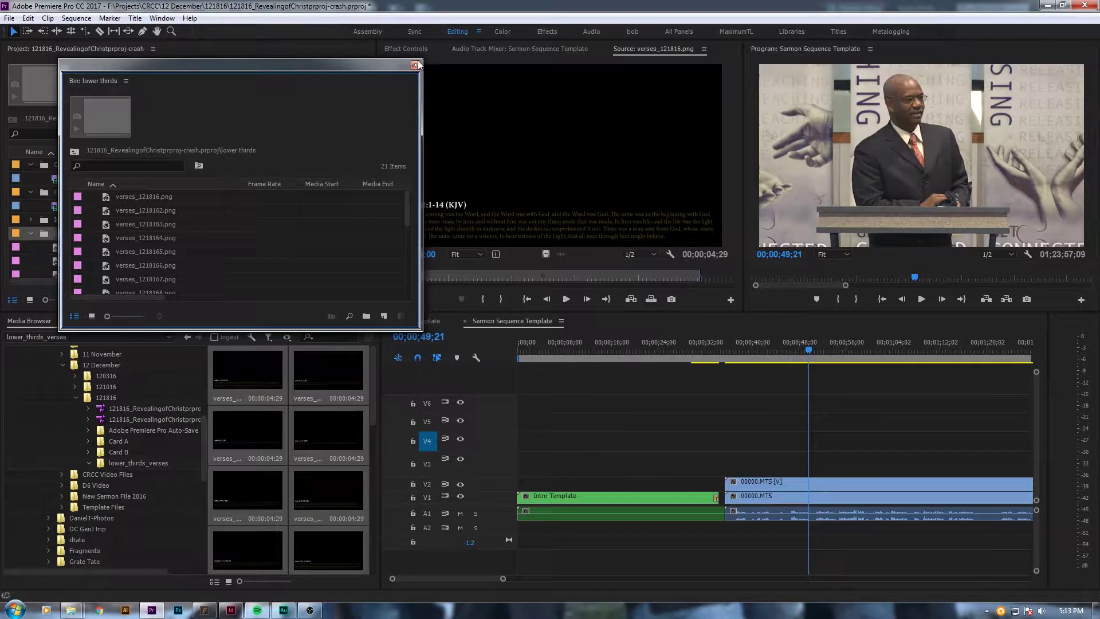
left_click(416, 65)
double_click(46, 235)
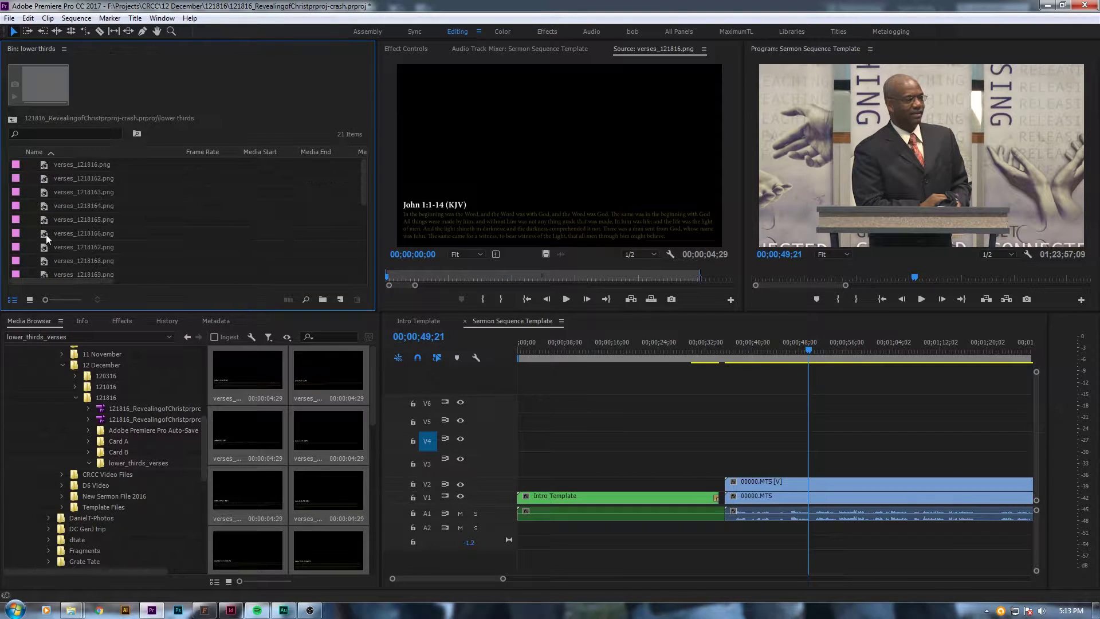
scroll(247, 227, "down", 2)
scroll(256, 252, "down", 1)
scroll(351, 178, "up", 3)
Switch to the MaximumTL layout and park the playhead at 02;59;22
left_click(735, 35)
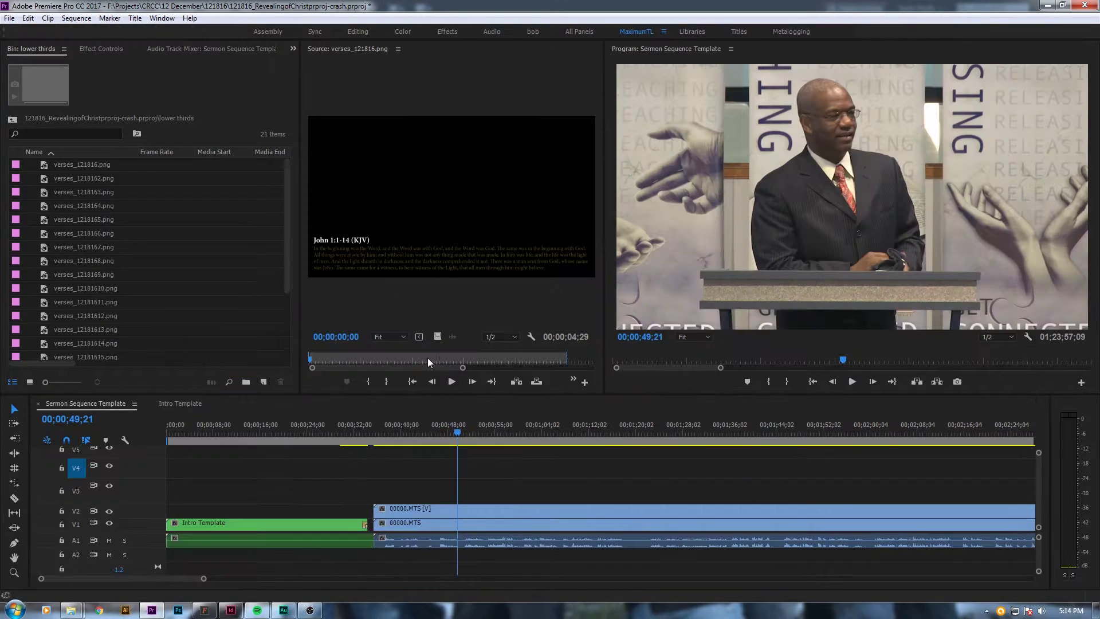
left_click_drag(457, 427, 453, 433)
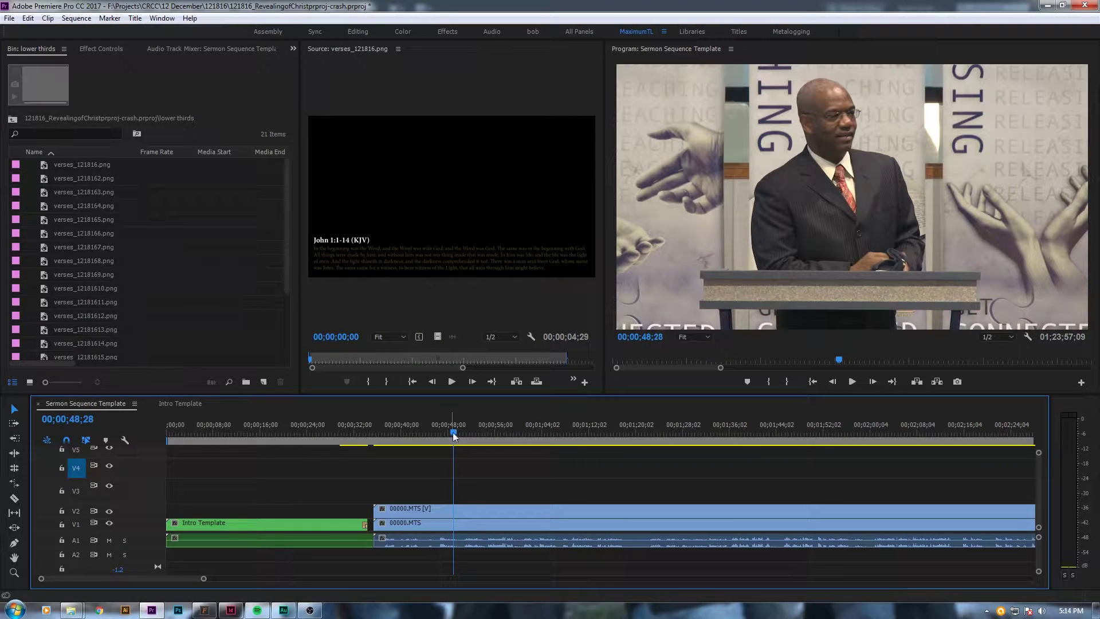
left_click(569, 432)
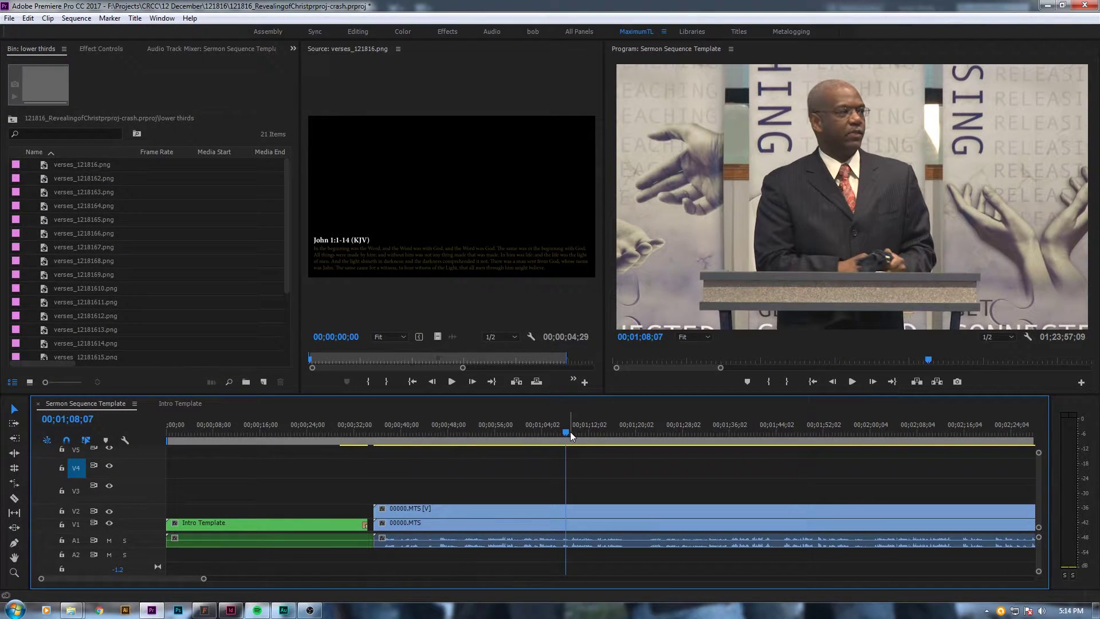
scroll(603, 491, "down", 3)
scroll(603, 487, "down", 3)
scroll(612, 480, "down", 2)
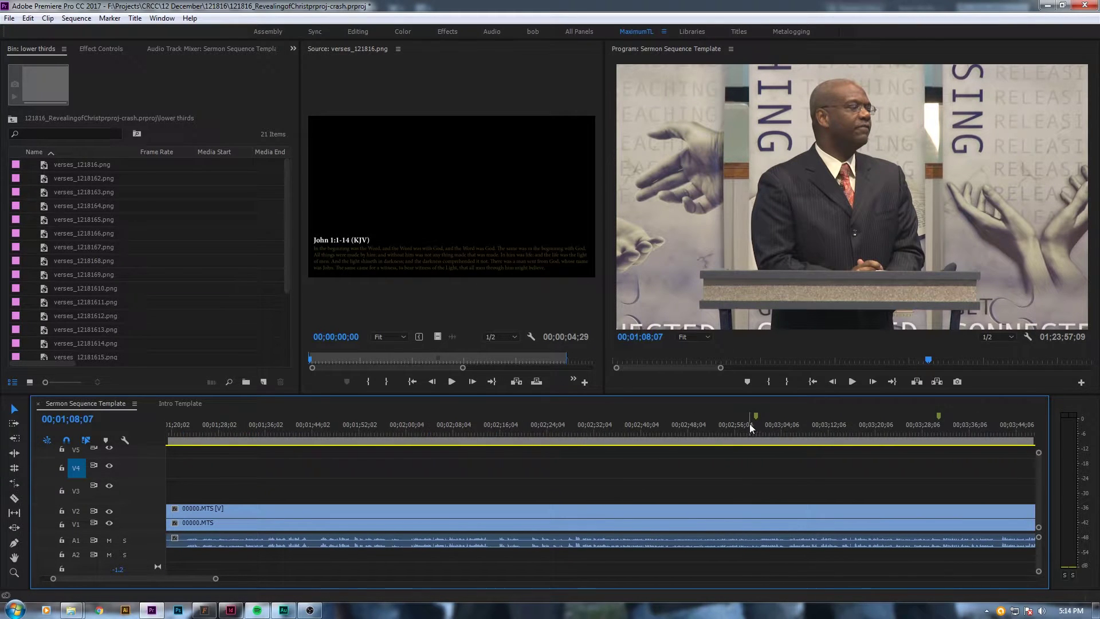
left_click(757, 429)
left_click_drag(757, 422, 757, 423)
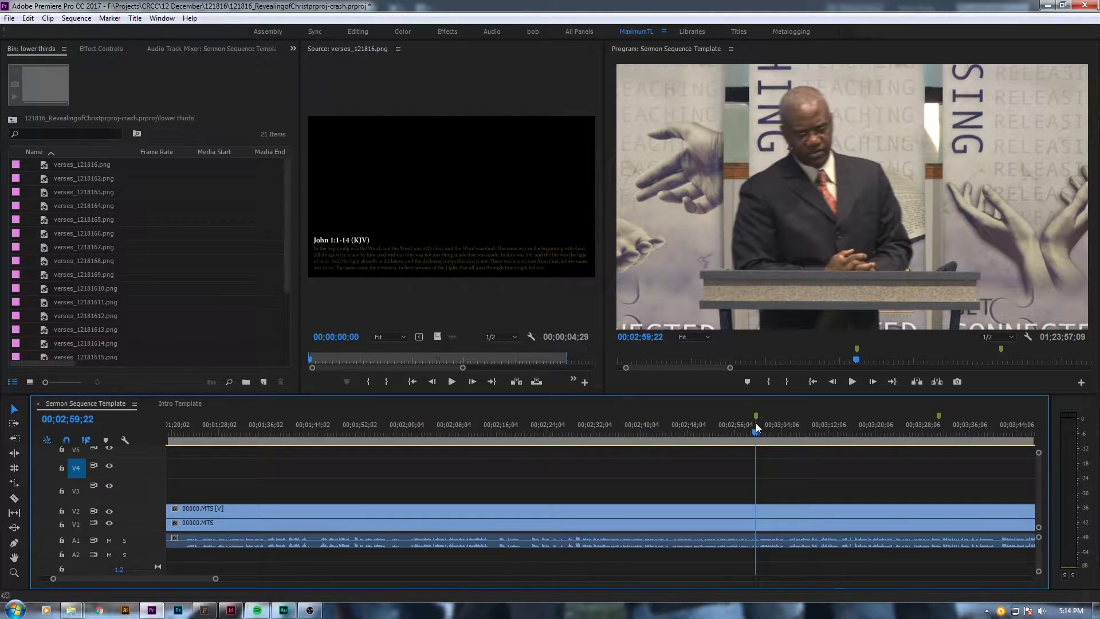
scroll(762, 491, "down", 2)
scroll(763, 490, "down", 1)
scroll(761, 492, "down", 3)
scroll(760, 491, "down", 3)
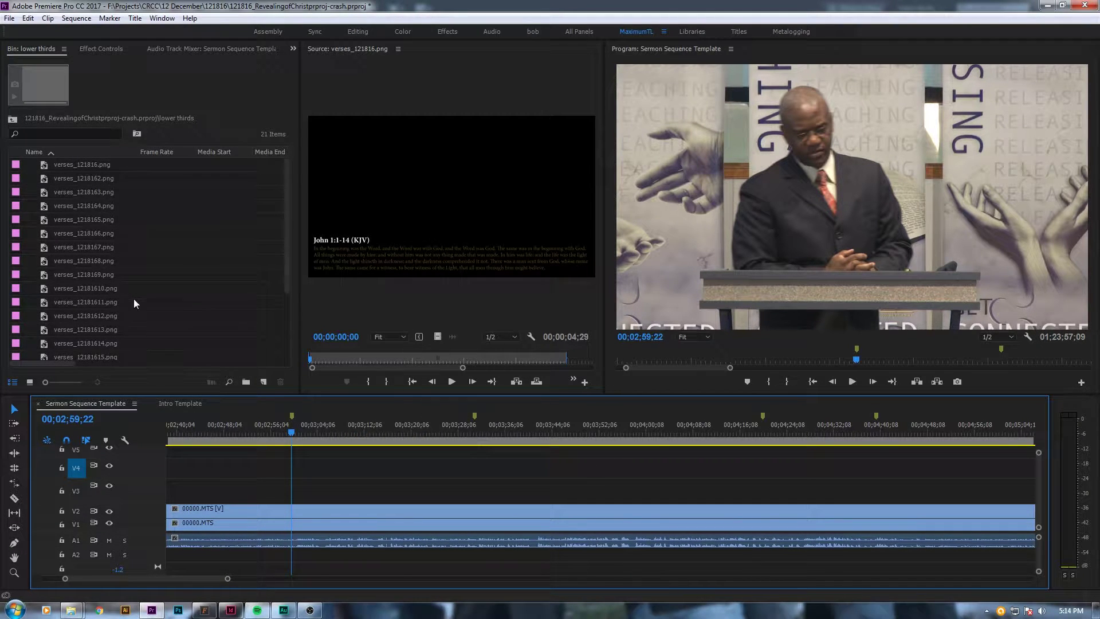
Collapse the lower thirds folder, open the LowerThirds sequence, then return to Sermon Sequence Template
left_click(284, 246)
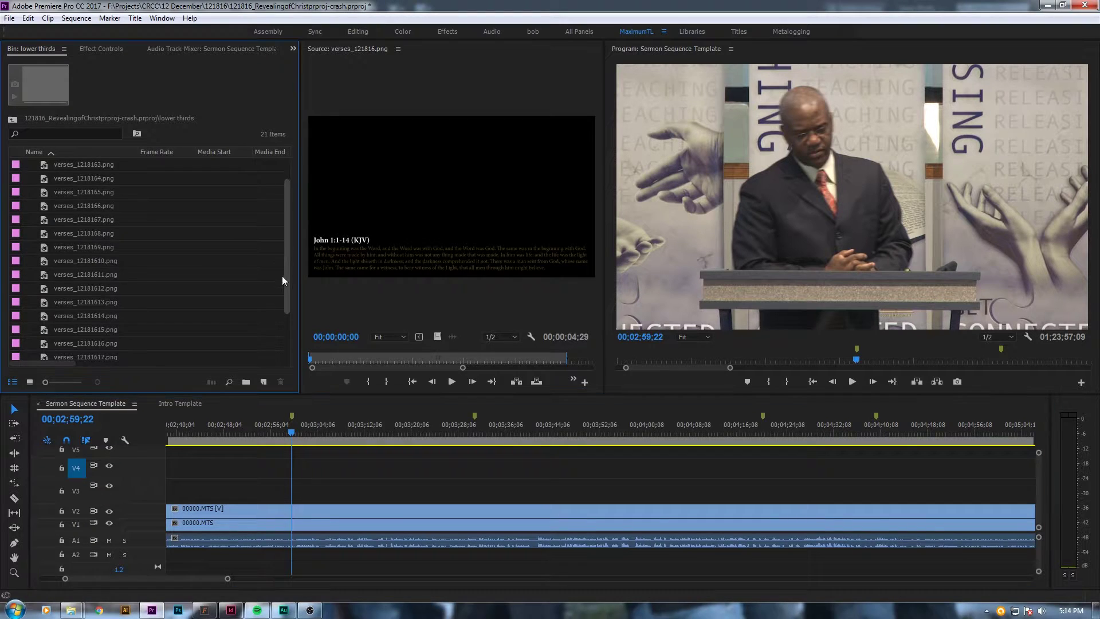
left_click(12, 119)
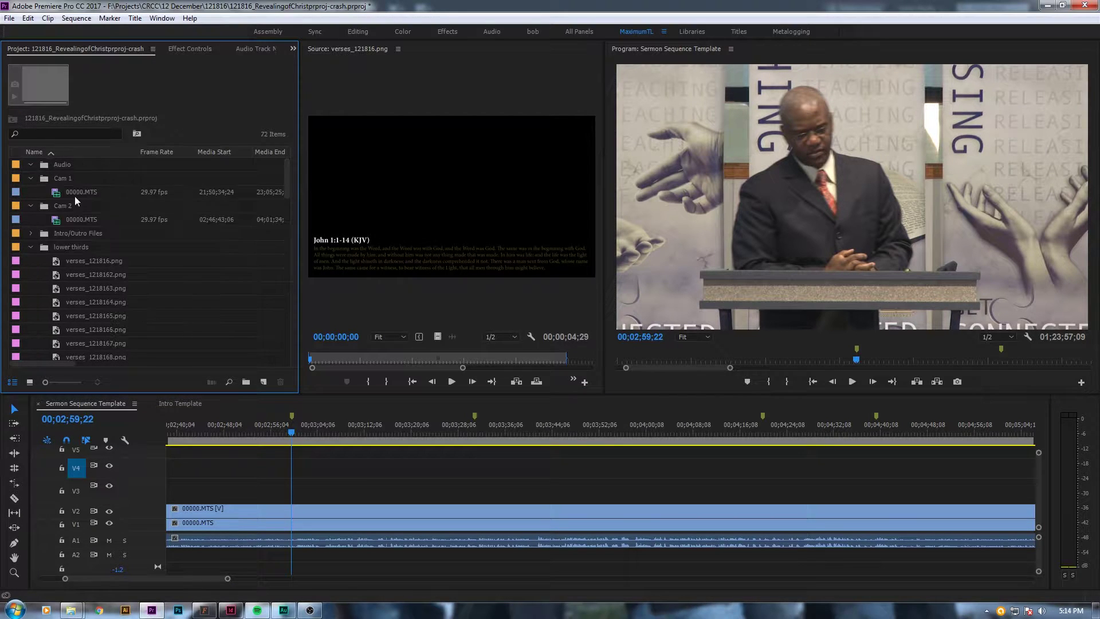
left_click(32, 247)
left_click(43, 259)
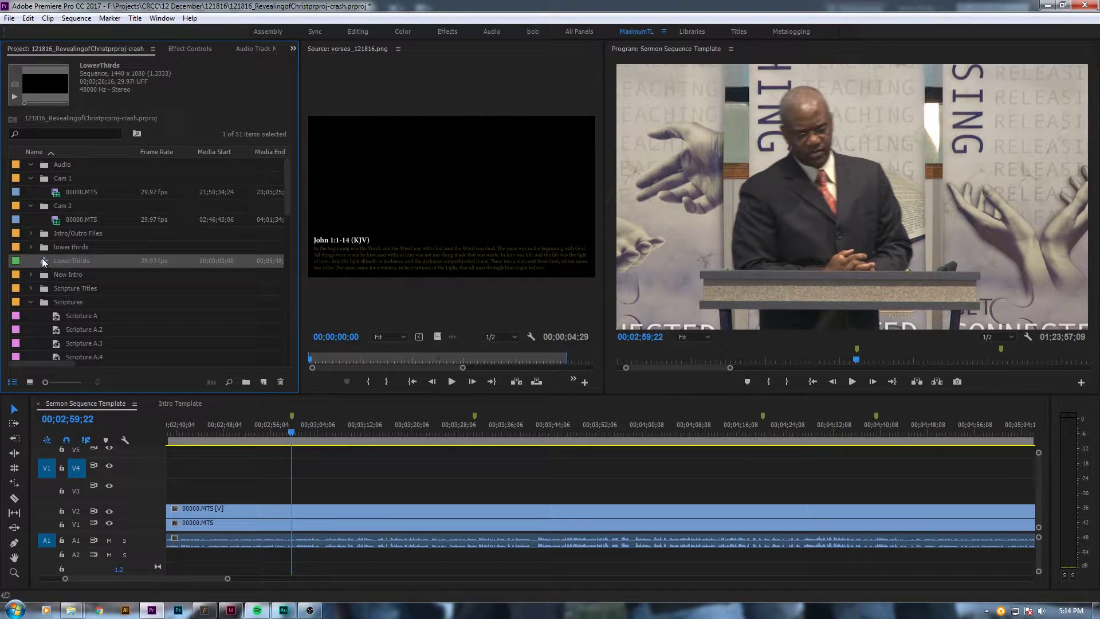
double_click(43, 260)
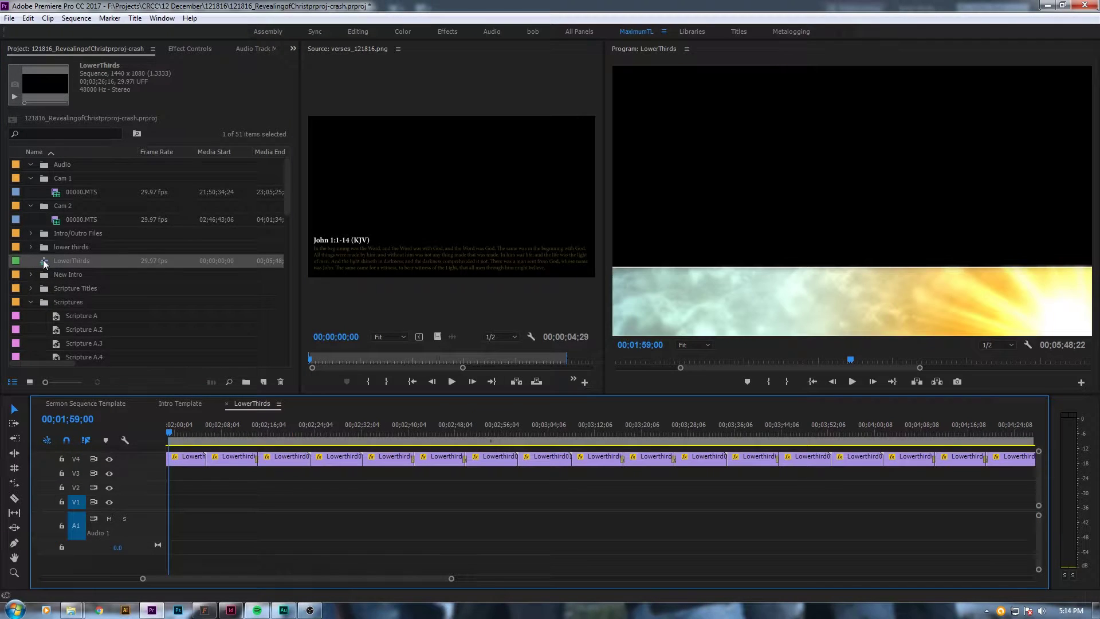
left_click(181, 403)
mouse_move(72, 260)
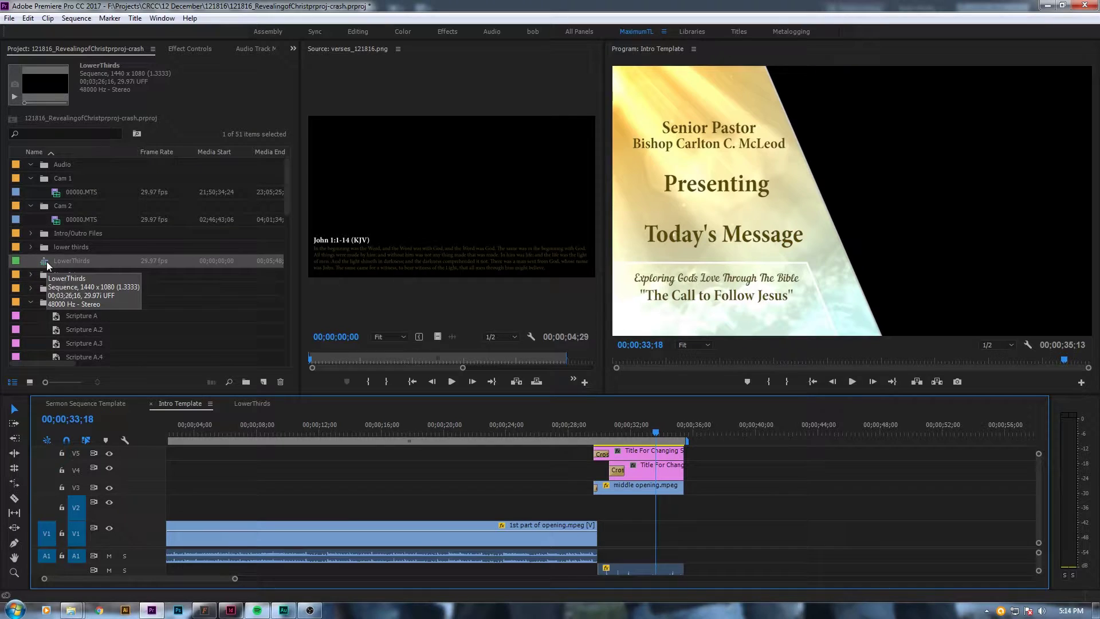
left_click(75, 406)
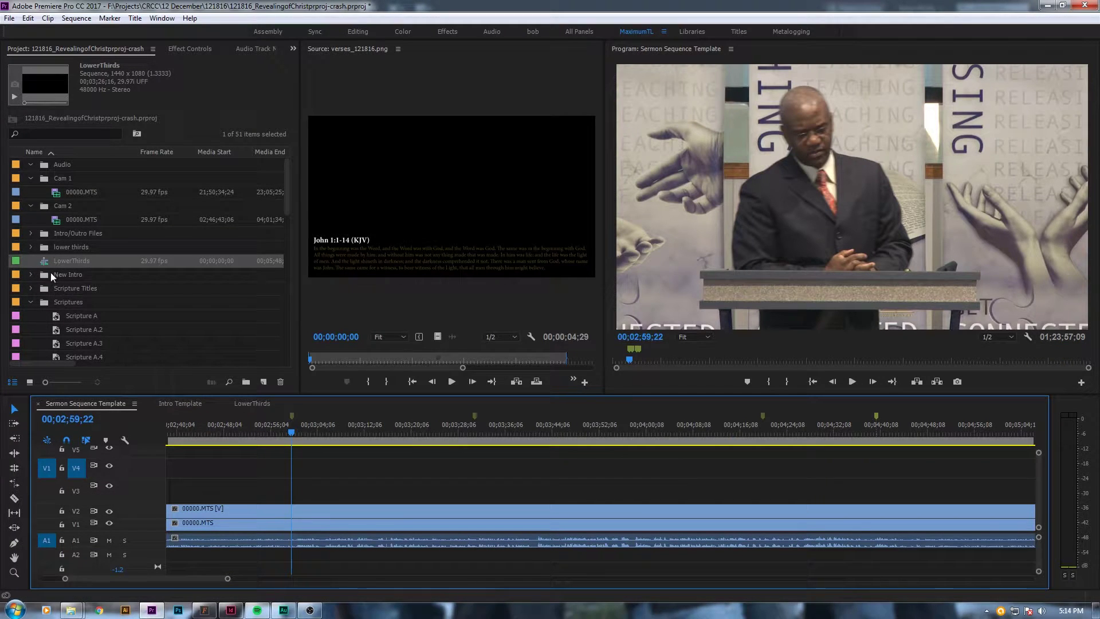
mouse_move(51, 265)
left_mouse_down()
mouse_move(269, 473)
mouse_move(285, 475)
mouse_move(83, 288)
left_mouse_up()
Load LowerThirds in the Source Monitor and overwrite a ~59-second range onto V3 at 02;59;22
right_click(49, 265)
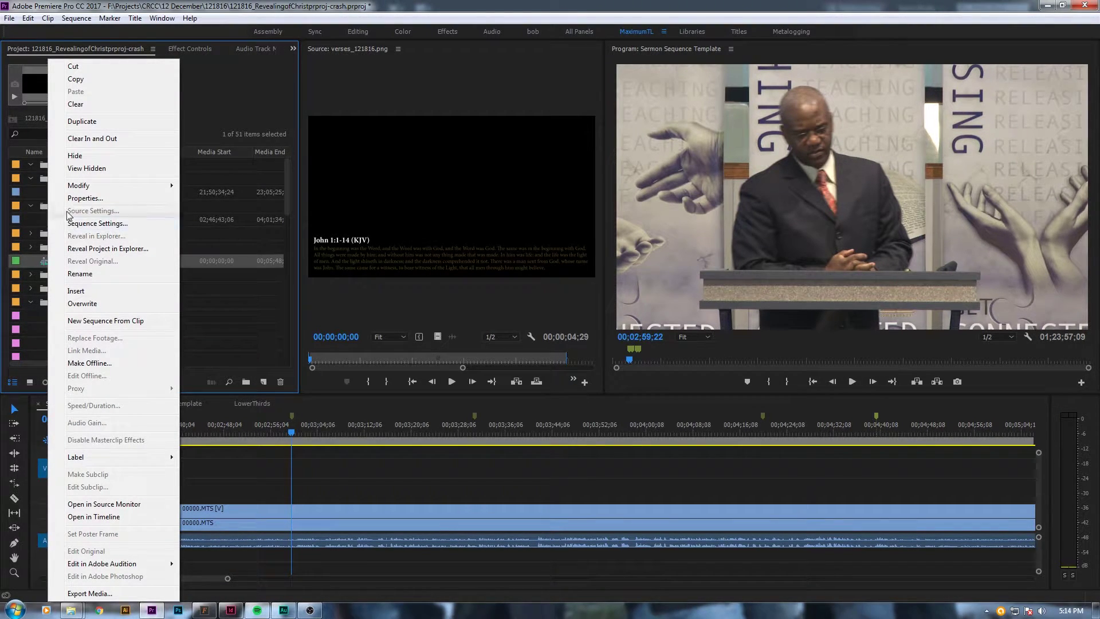
left_click(116, 504)
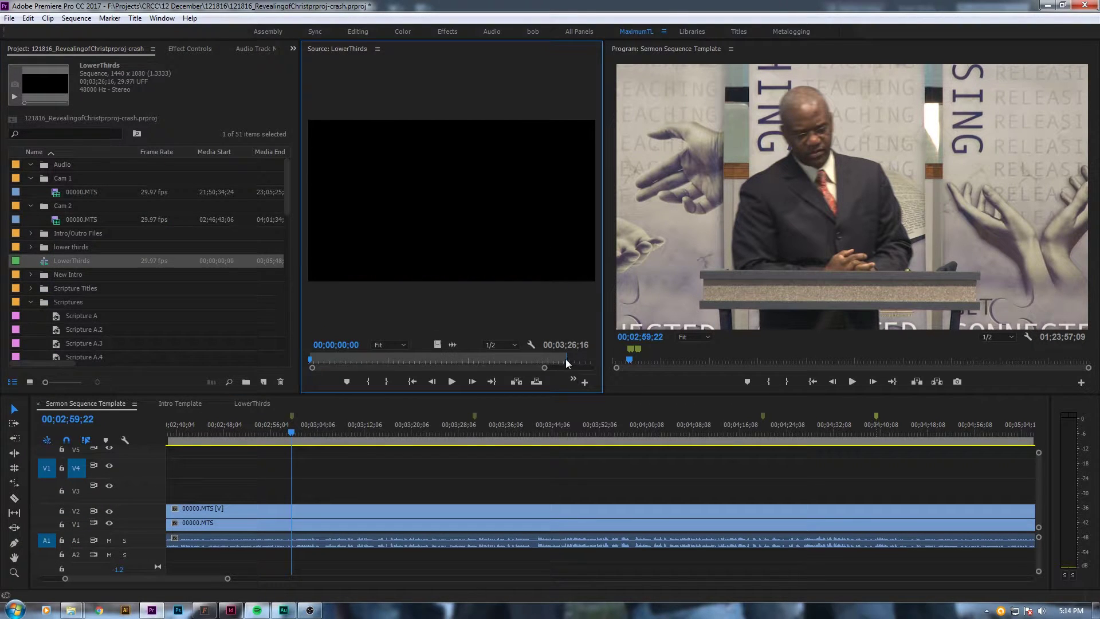
left_click_drag(565, 364, 383, 364)
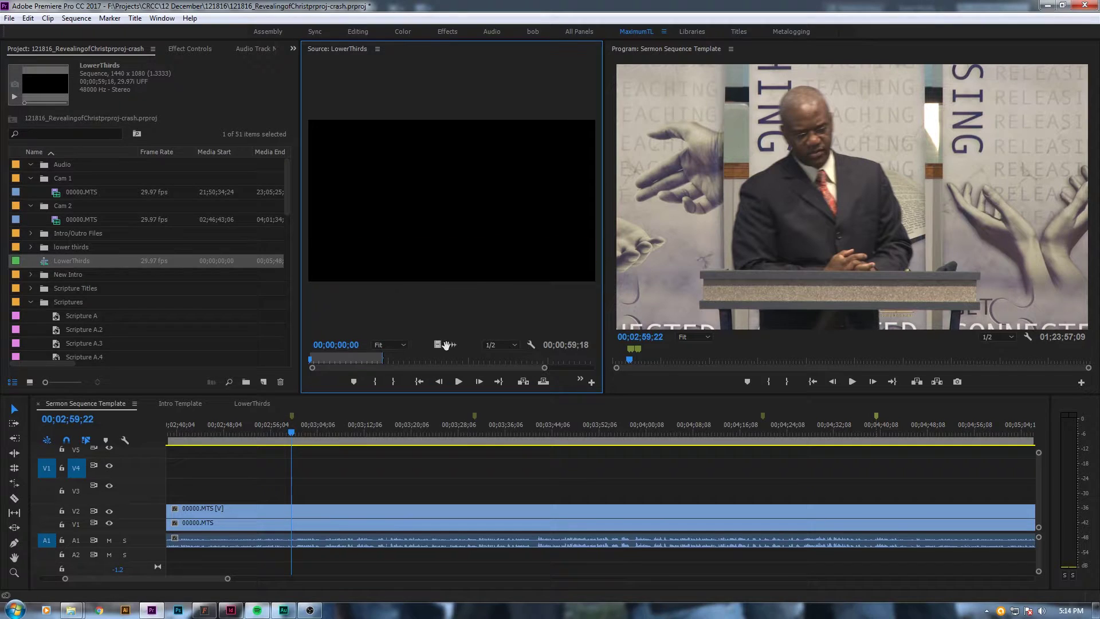
key("period")
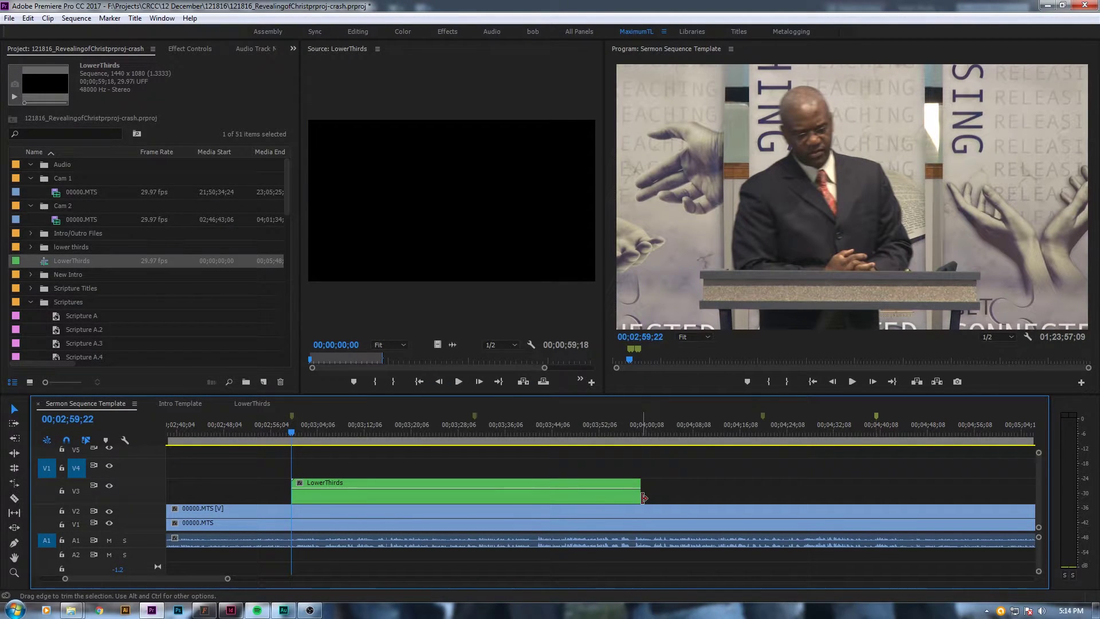
Extend the LowerThirds clip's end by about 40 seconds and return to the sequence start
left_click_drag(643, 497, 881, 493)
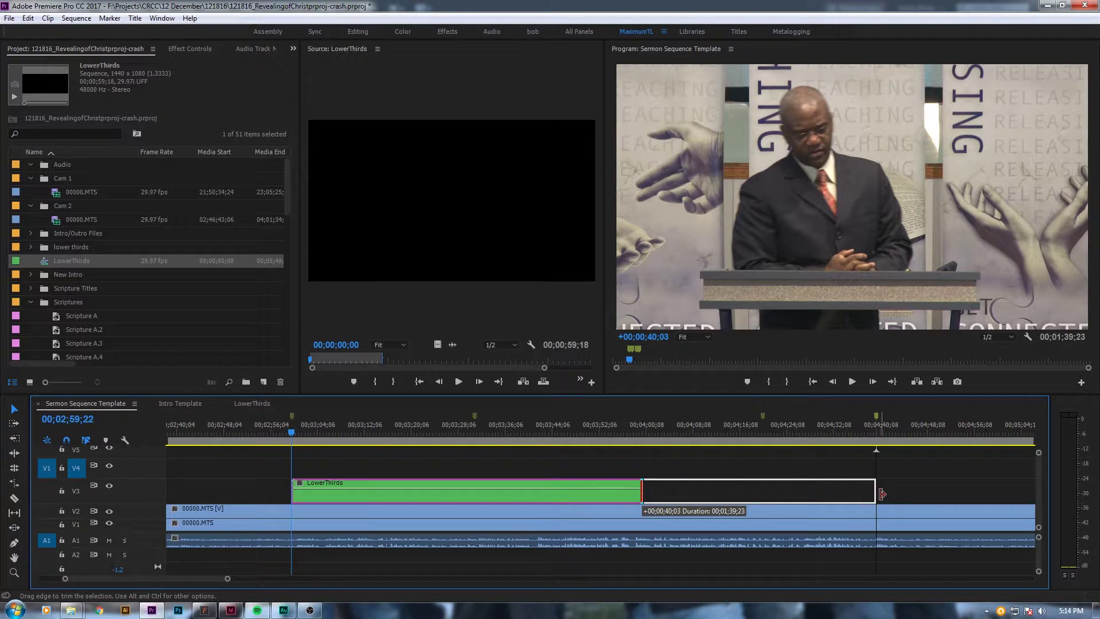
mouse_move(295, 428)
left_mouse_down()
mouse_move(738, 446)
mouse_move(294, 444)
left_mouse_up()
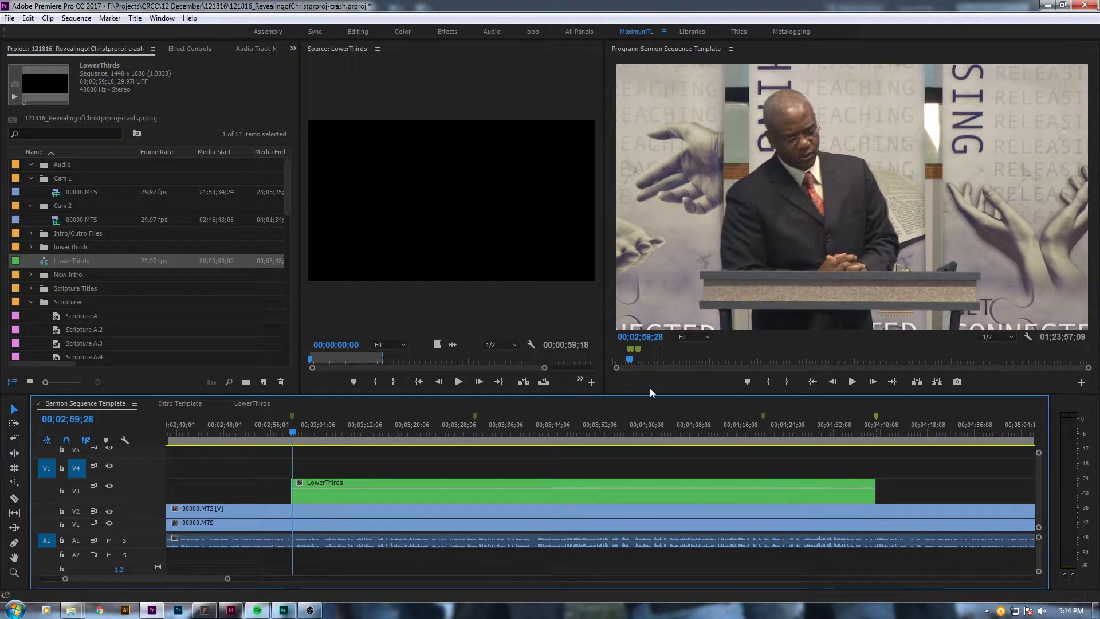
key("Home")
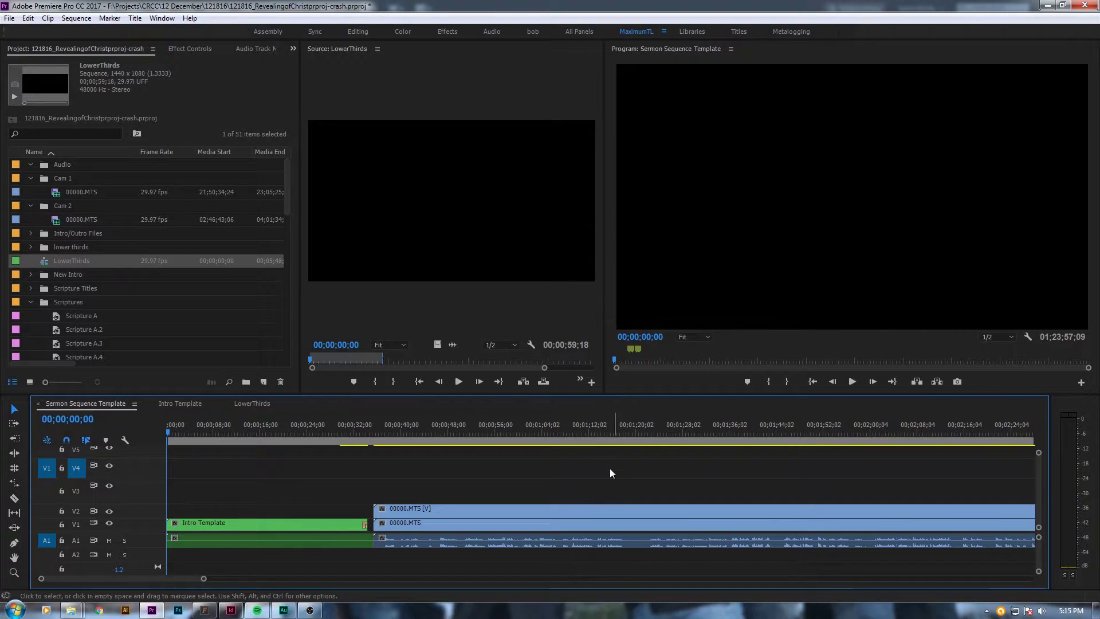
scroll(609, 469, "down", 2)
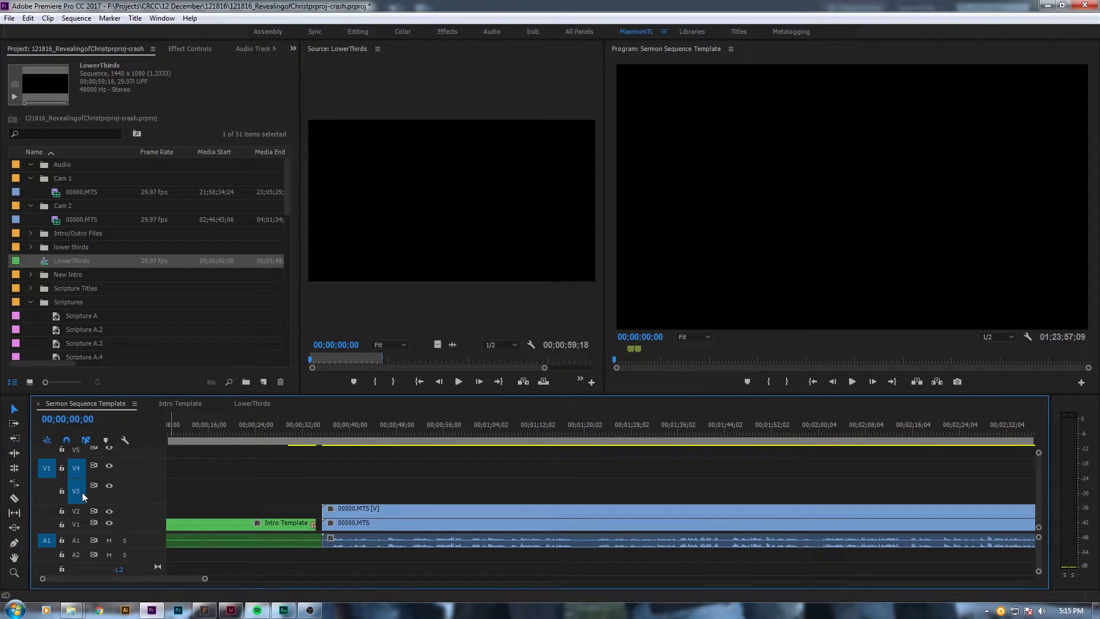
Move from the Scriptures bin to the lower thirds bin in place and select verses_121816.png
key("Down")
scroll(861, 525, "down", 2)
scroll(852, 519, "down", 2)
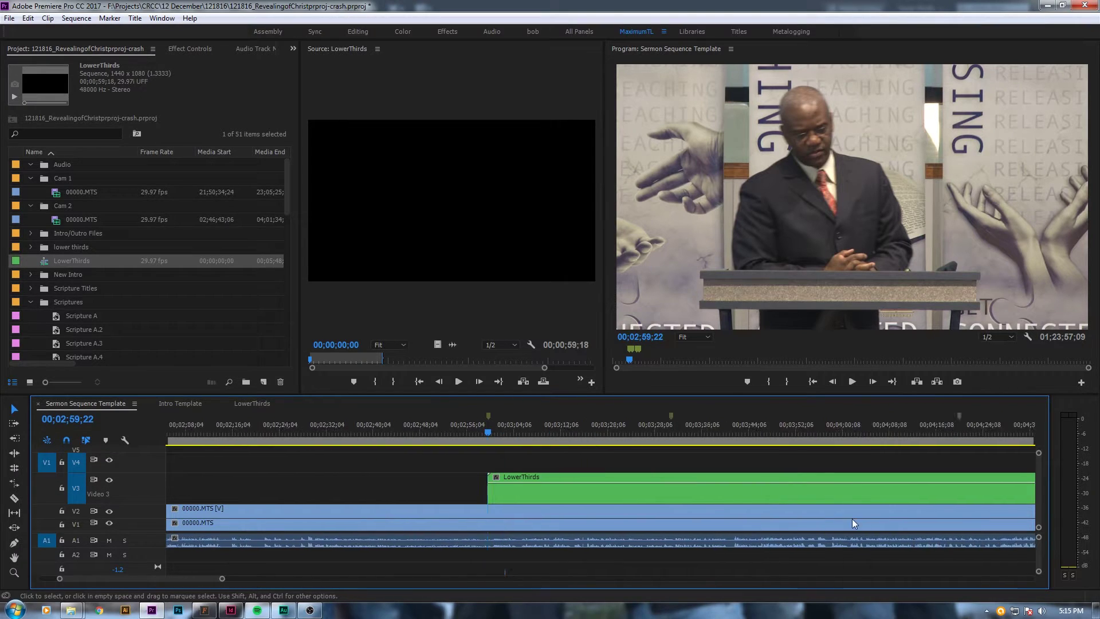
scroll(851, 518, "down", 2)
scroll(464, 455, "down", 1)
scroll(85, 480, "down", 1)
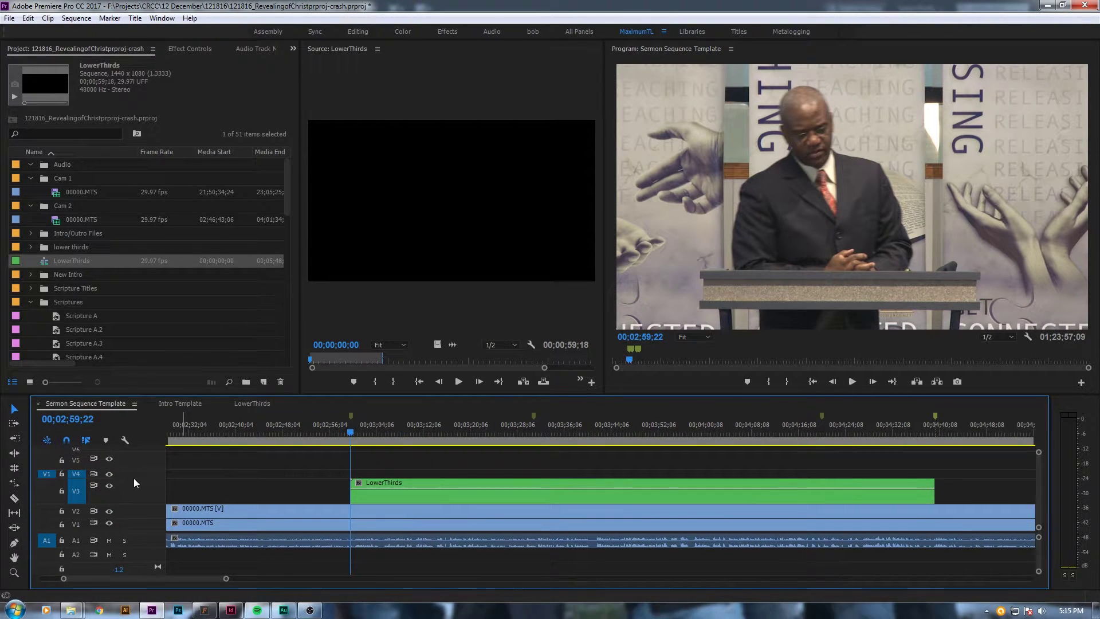
scroll(134, 478, "up", 1)
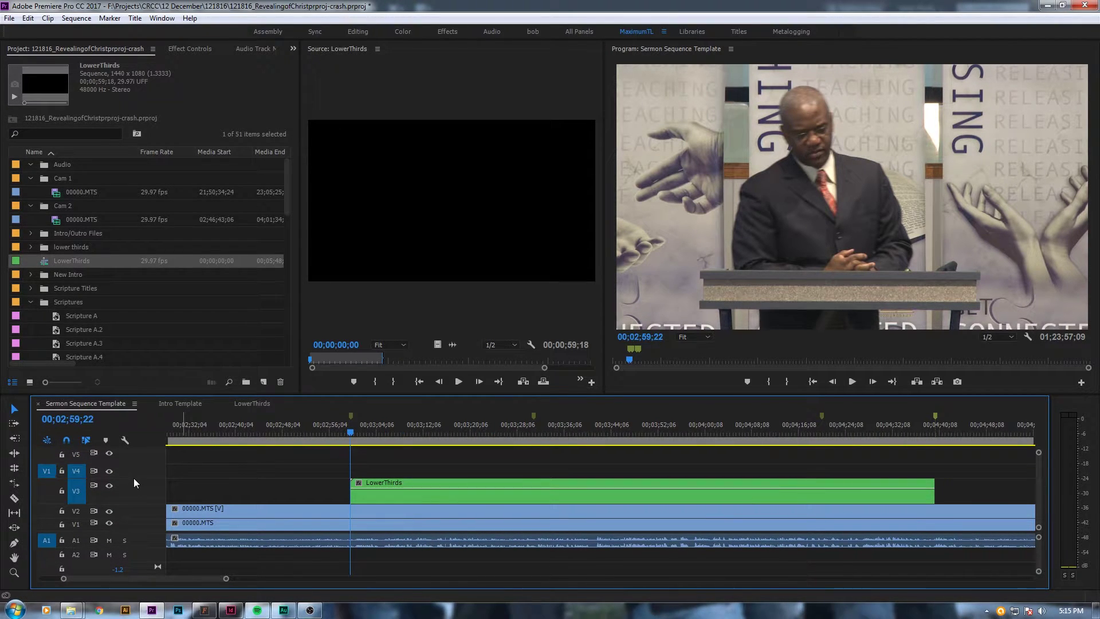
double_click(40, 301)
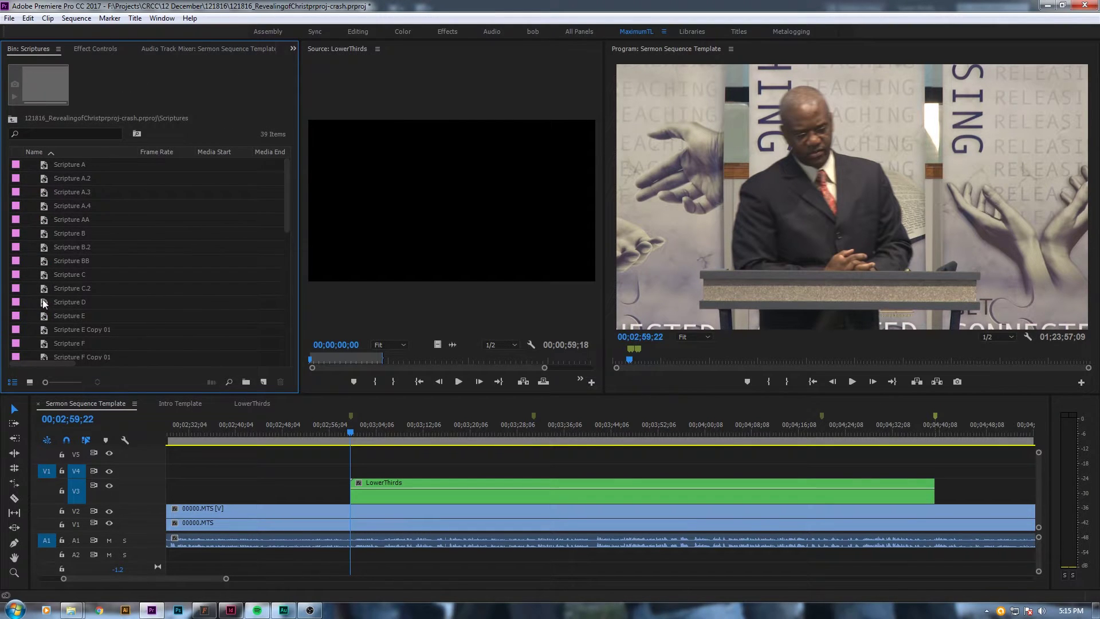
left_click(12, 118)
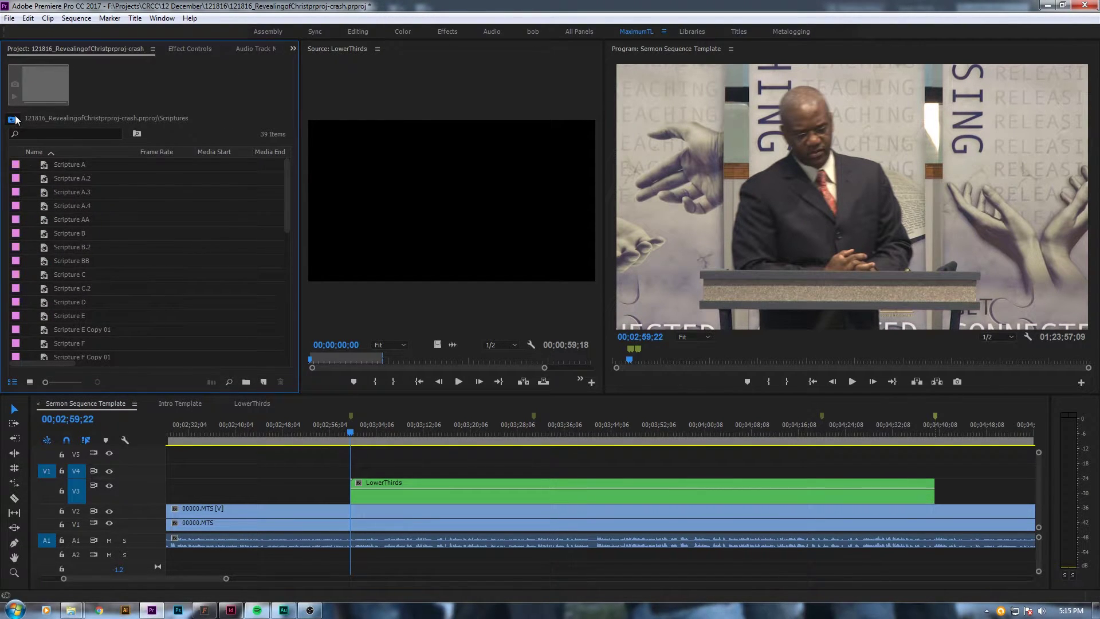
double_click(40, 247)
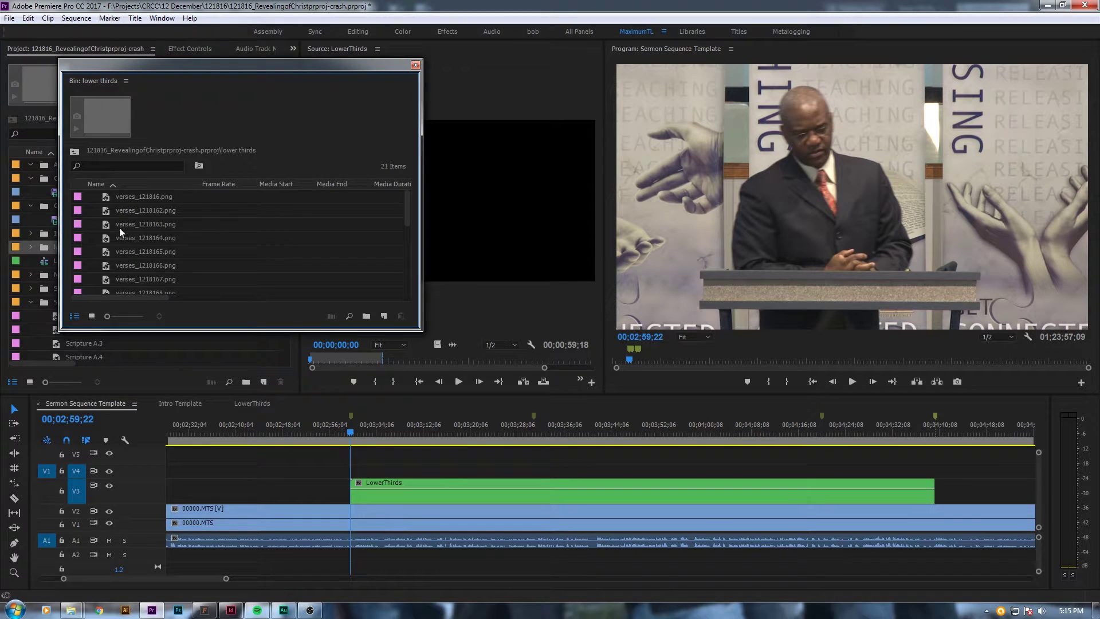
left_click(416, 66)
double_click(50, 246, "ctrl")
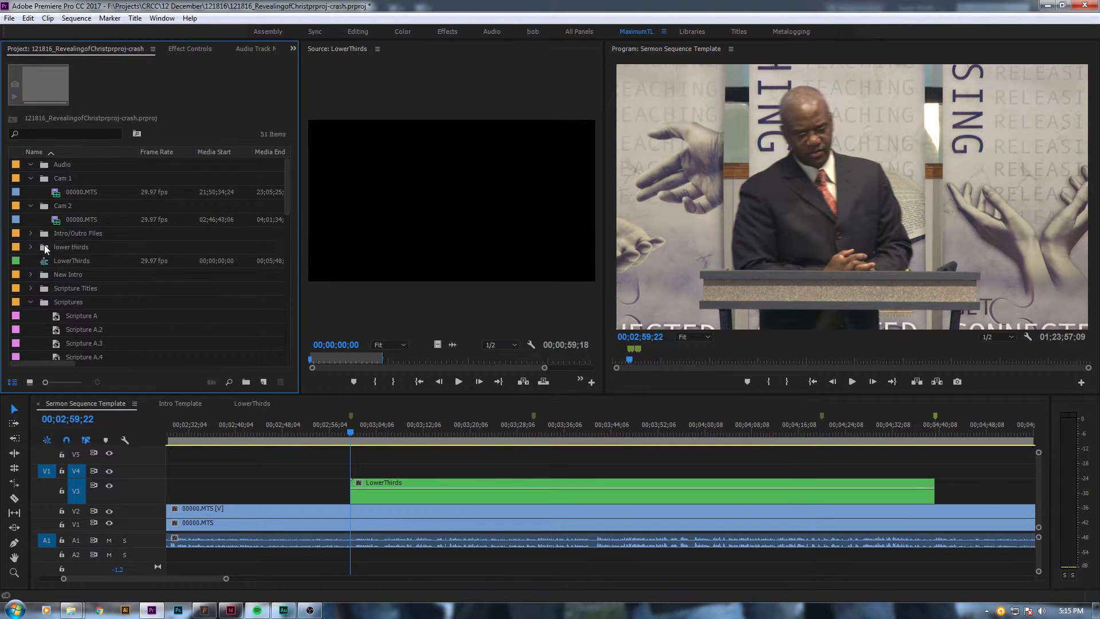
left_click(34, 163)
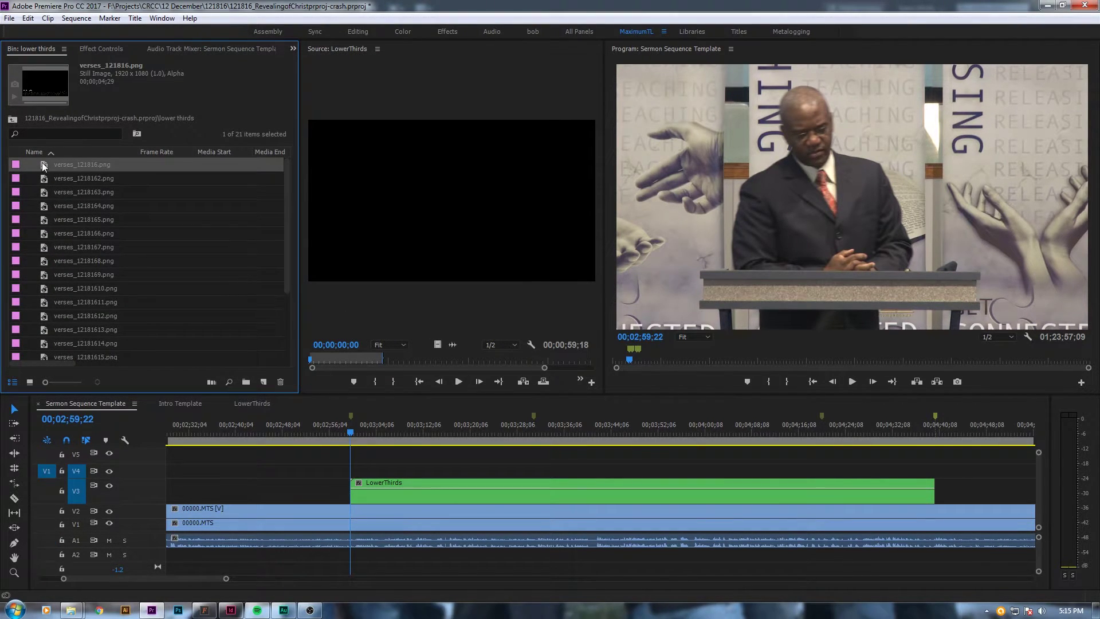
Place verses_121816.png on V4, then add verses_1218162.png after it, lengthened to about 04;20;05
mouse_move(43, 165)
left_mouse_down()
mouse_move(353, 469)
mouse_move(533, 471)
left_mouse_up()
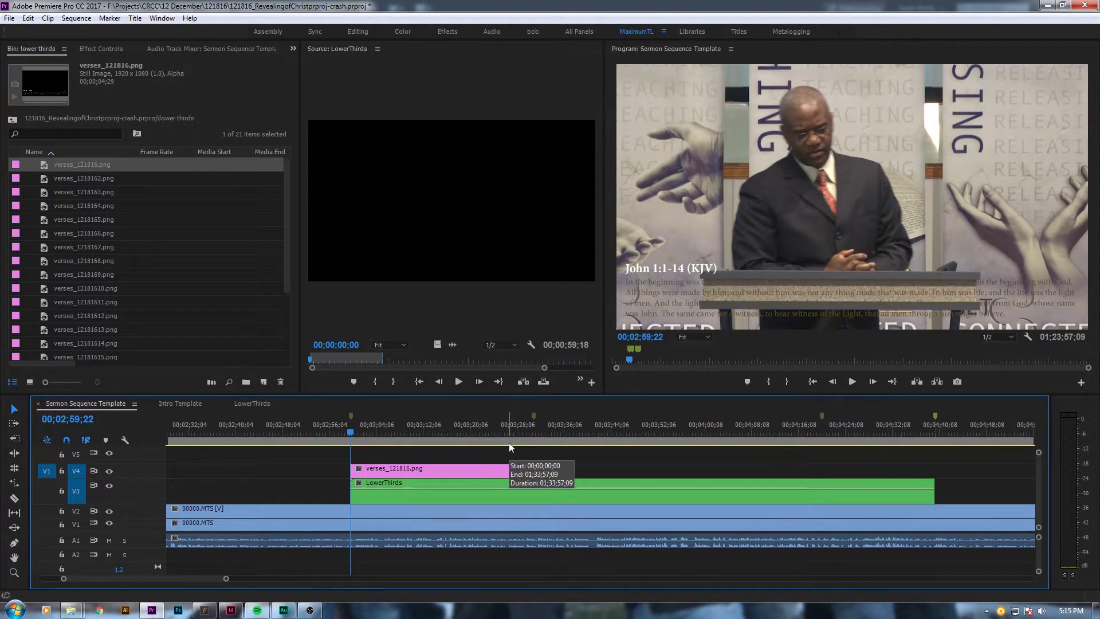
key("Down")
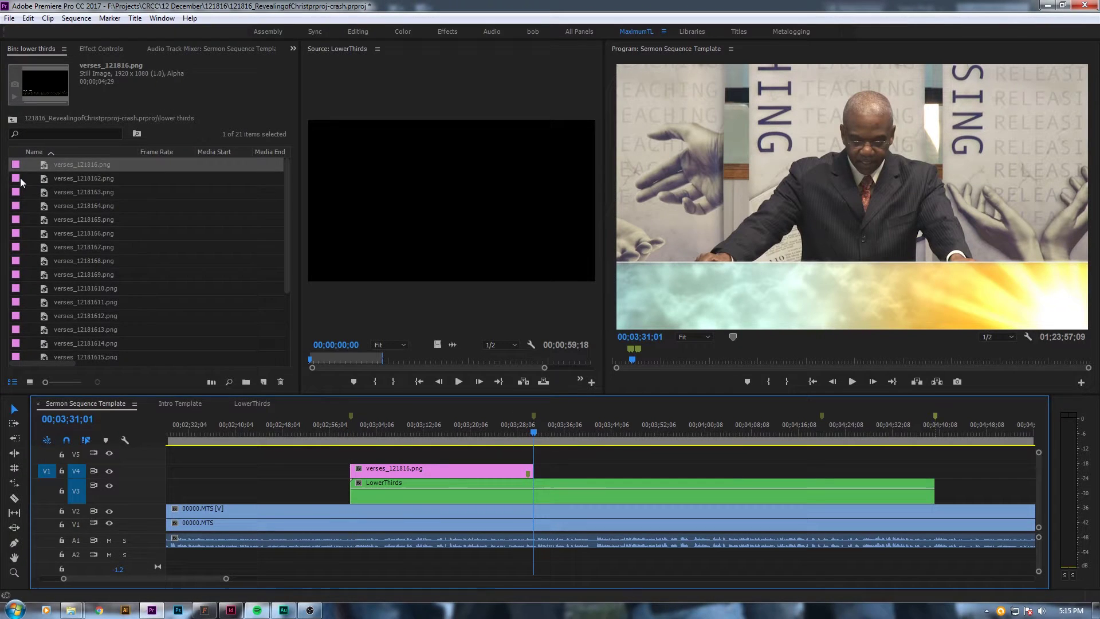
left_click(14, 179)
key("period")
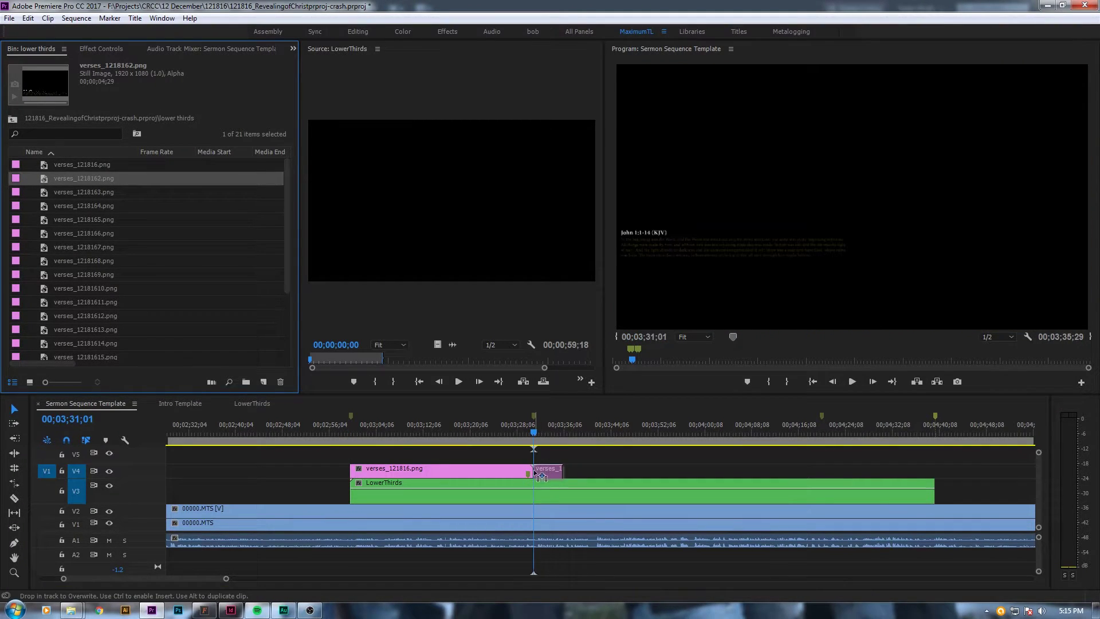
left_click_drag(564, 471, 821, 477)
Add verses_1218163.png after the second verse and extend it to LowerThirds' end
key("Down")
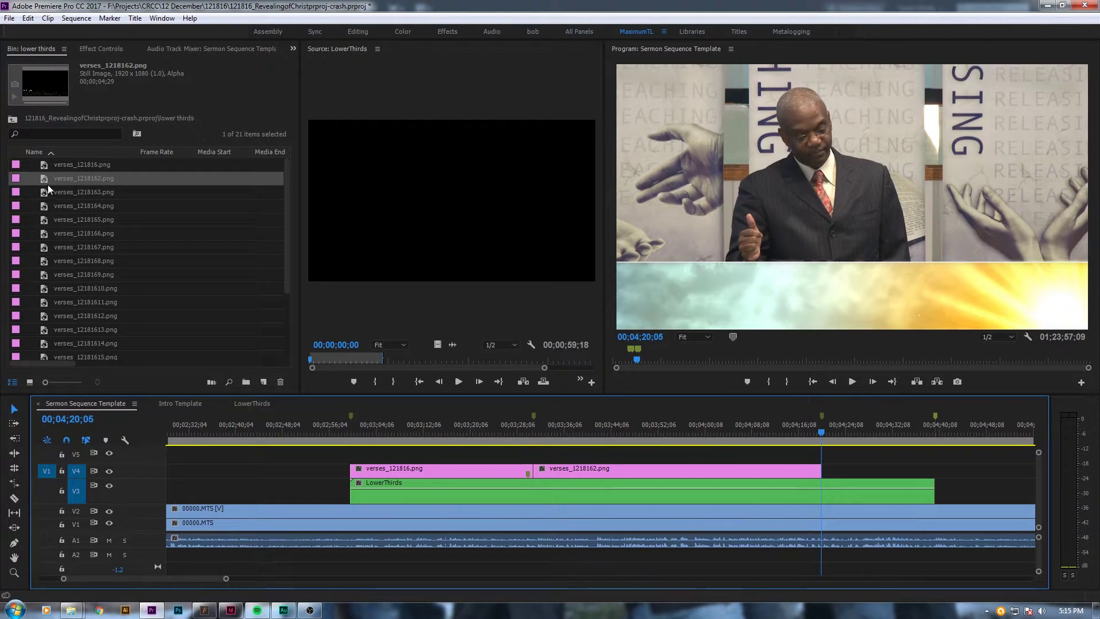
left_click(41, 192)
key("period")
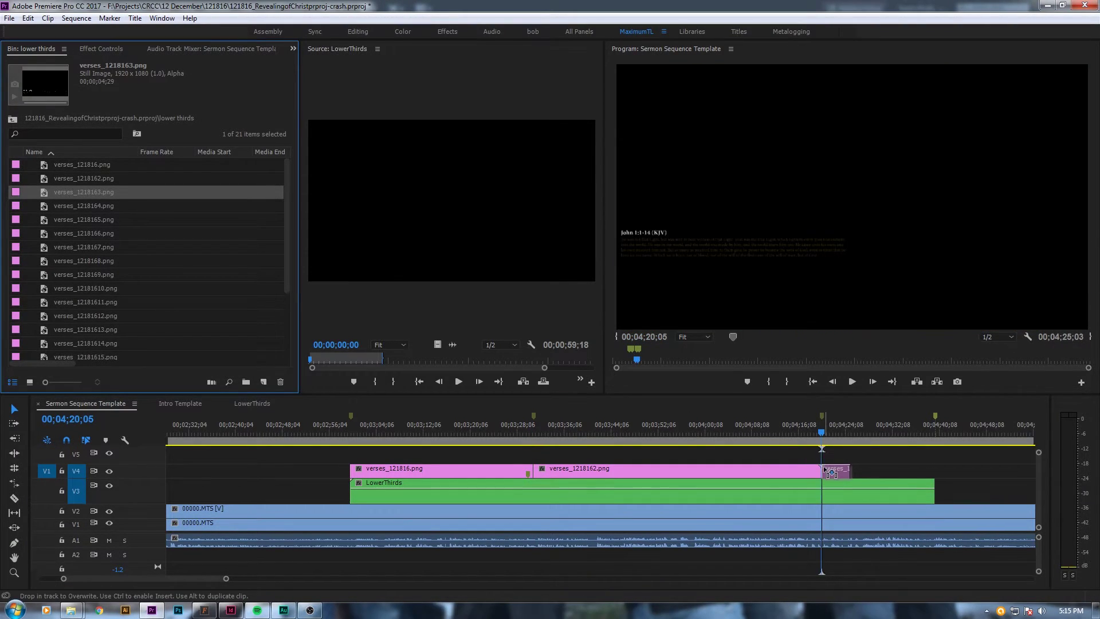
mouse_move(853, 470)
left_mouse_down()
mouse_move(934, 470)
mouse_move(285, 465)
left_mouse_up()
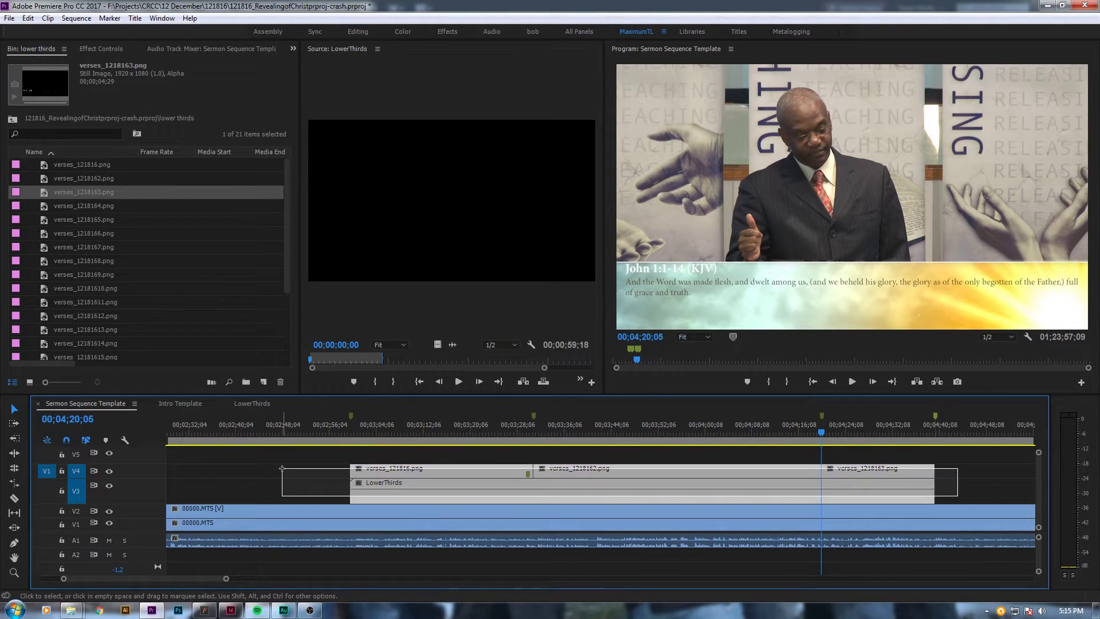
Apply default cross dissolves to the overlay clips and preview the lower third fading in
key("shift+d")
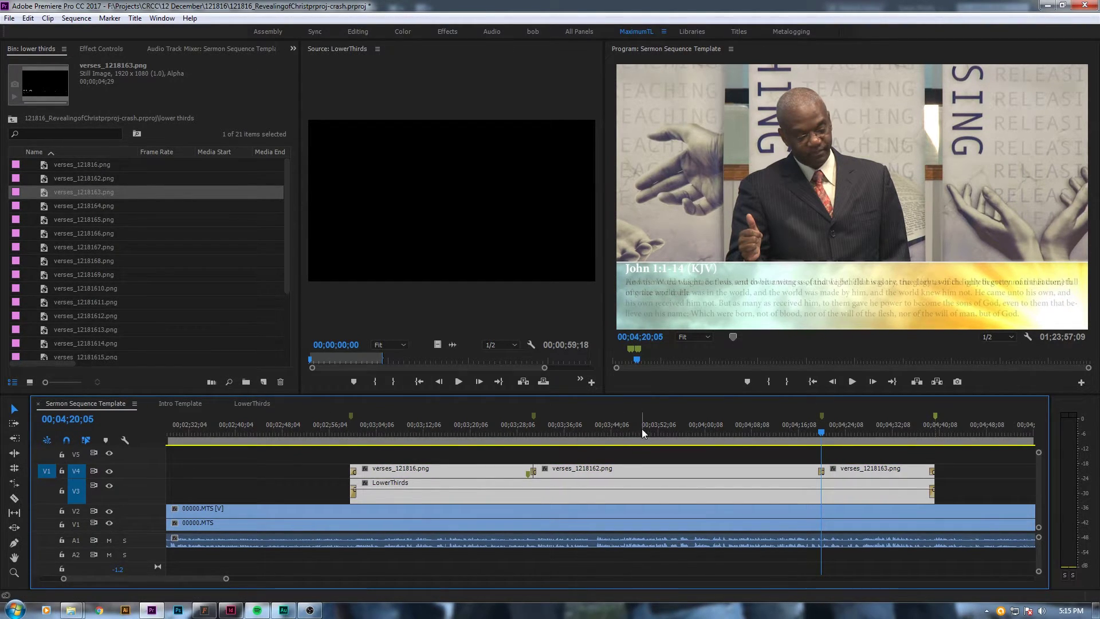
left_click_drag(642, 429, 375, 450)
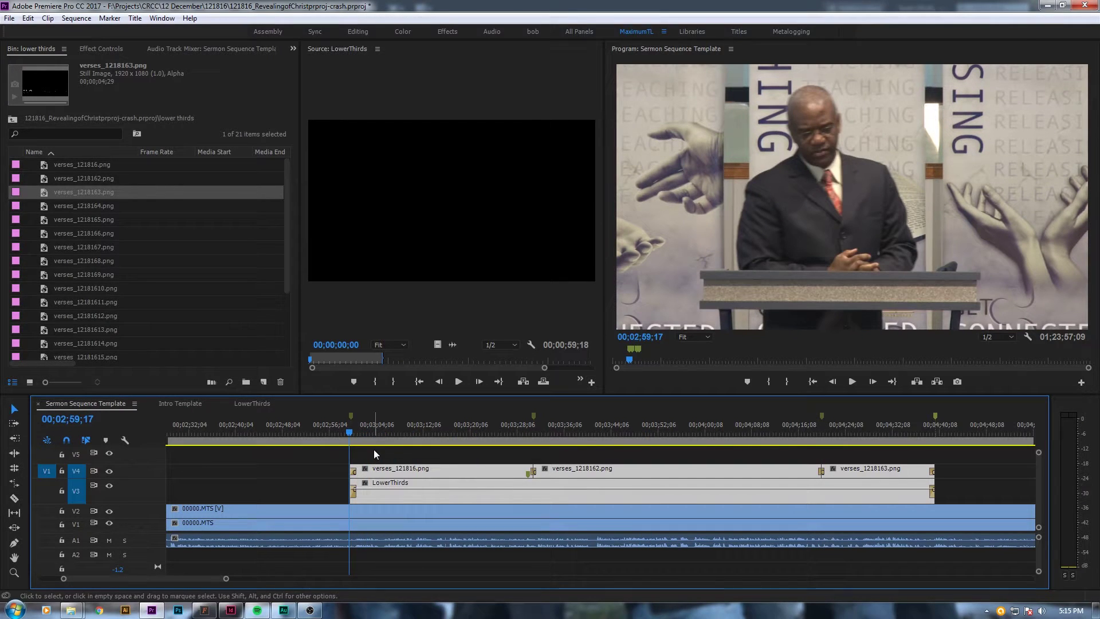
key("space")
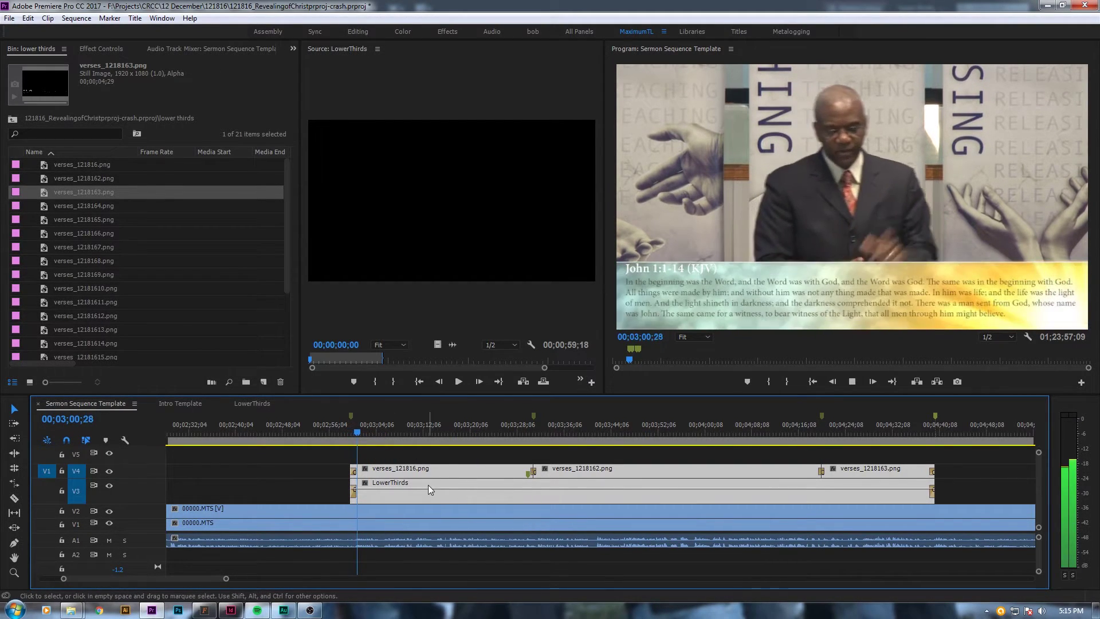
key("space")
scroll(335, 465, "up", 2, "alt")
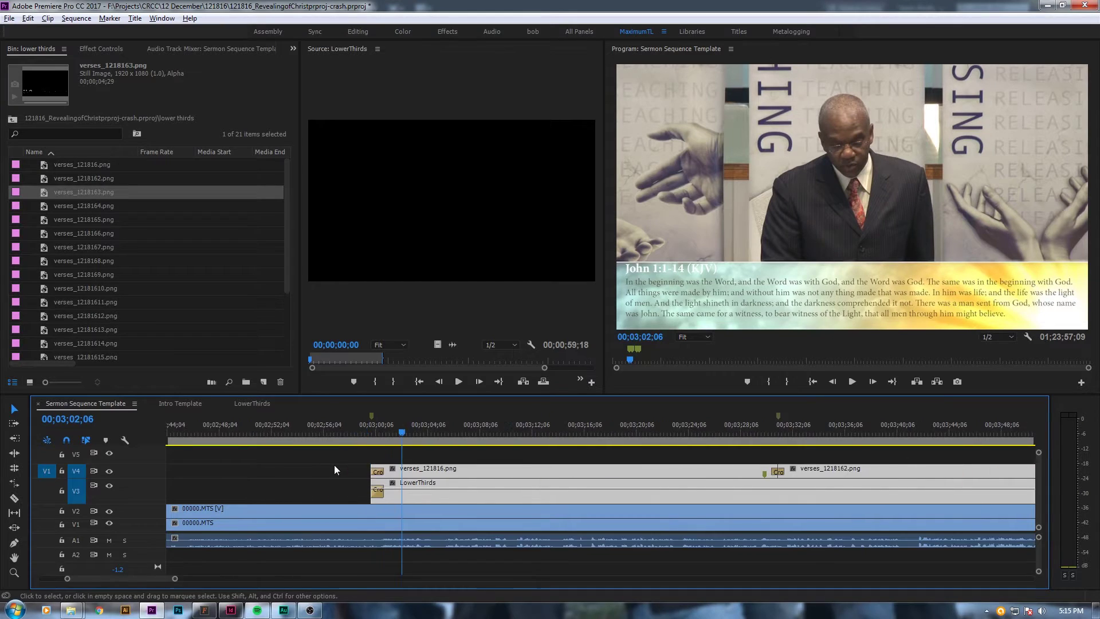
scroll(335, 466, "up", 2, "alt")
scroll(377, 472, "up", 2, "alt")
Replay the fade-in and trim verses_121816.png's start 17 frames later
mouse_move(476, 434)
left_mouse_down()
mouse_move(515, 435)
mouse_move(405, 434)
left_mouse_up()
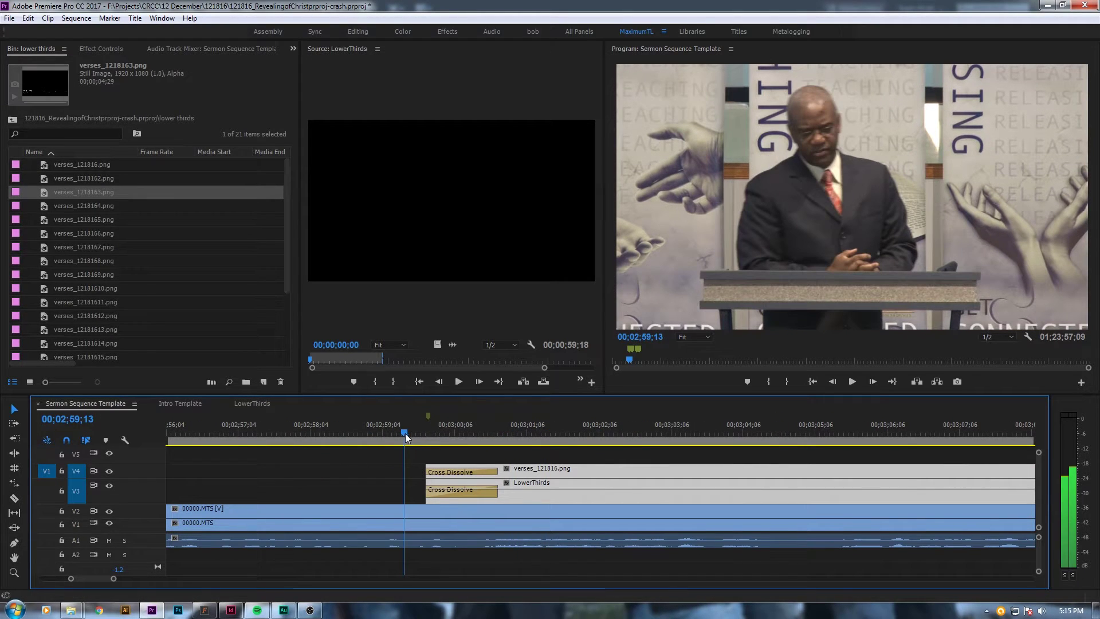
key("space")
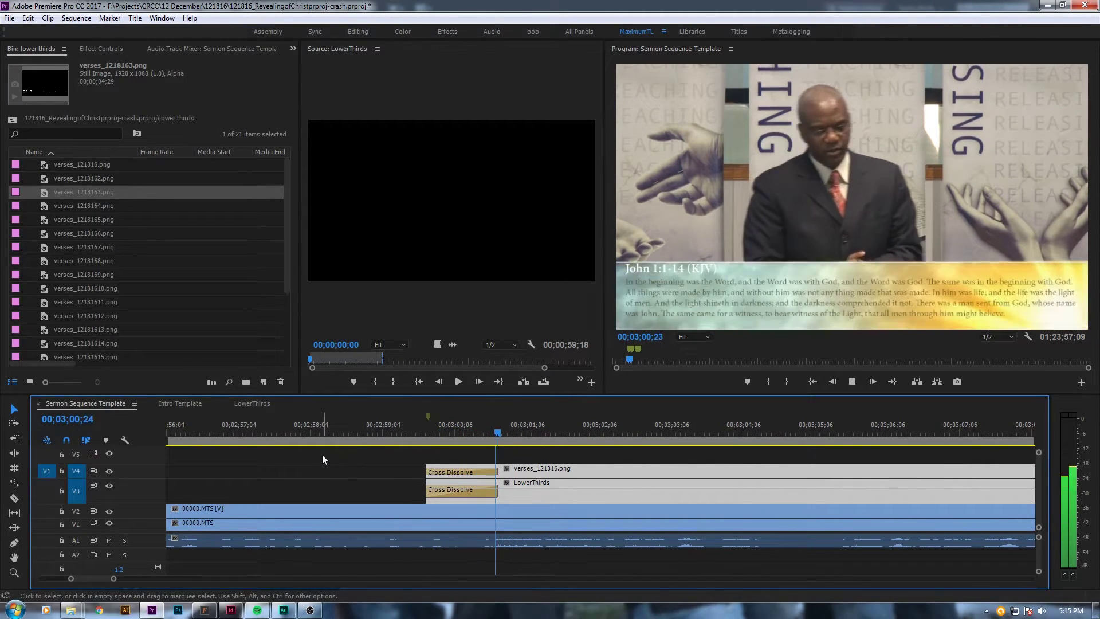
key("space")
left_click_drag(427, 471, 494, 471)
left_click_drag(508, 431, 410, 444)
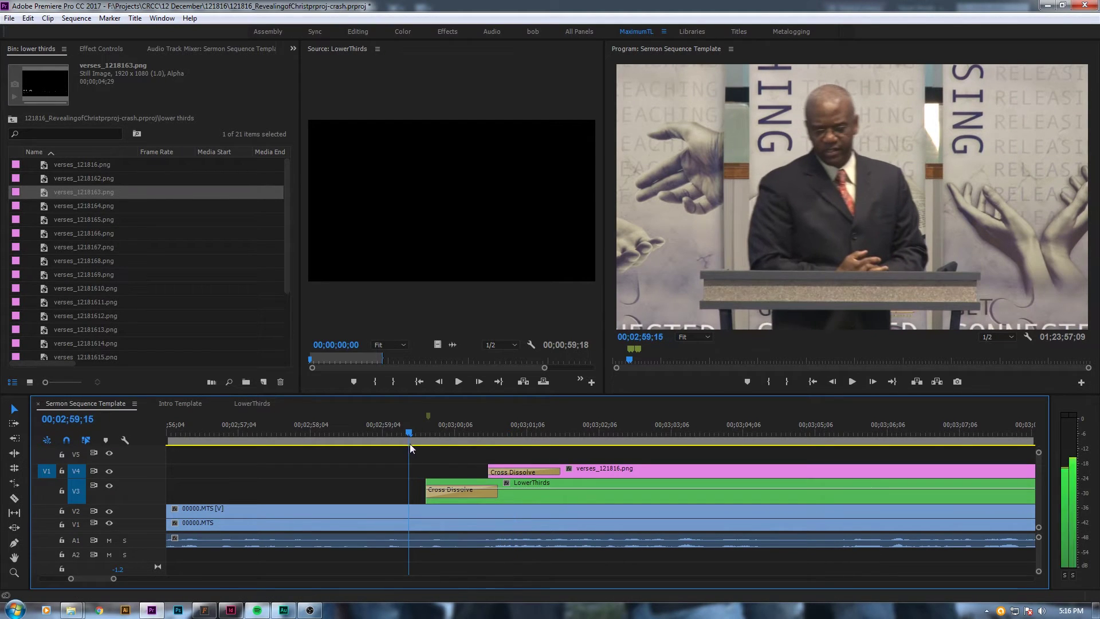
key("space")
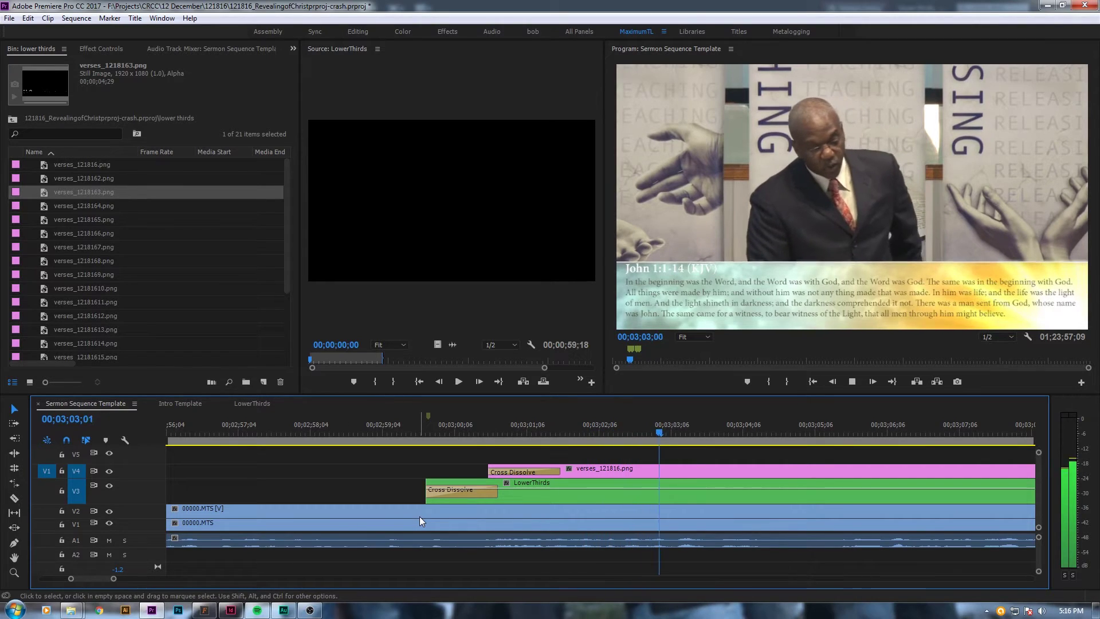
key("space")
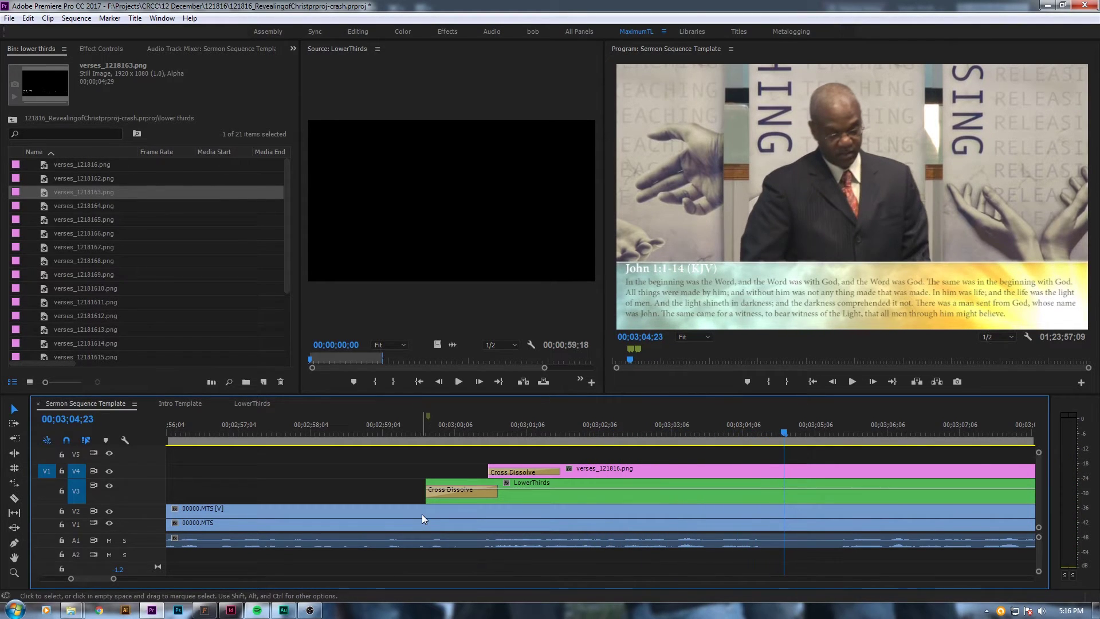
scroll(422, 514, "down", 2, "alt")
left_click(413, 428)
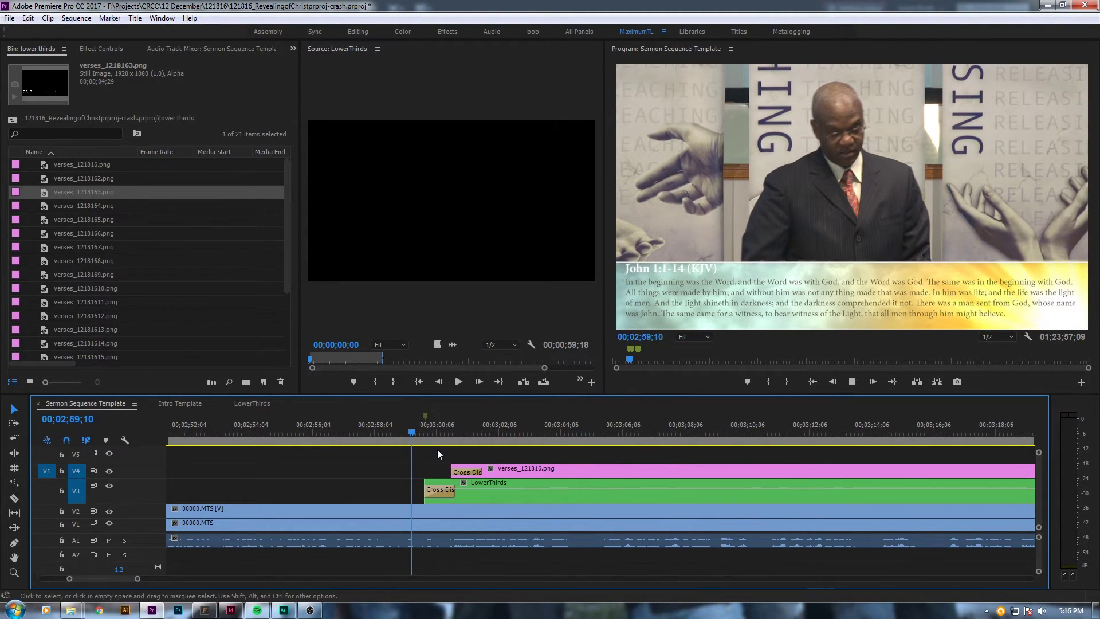
key("space")
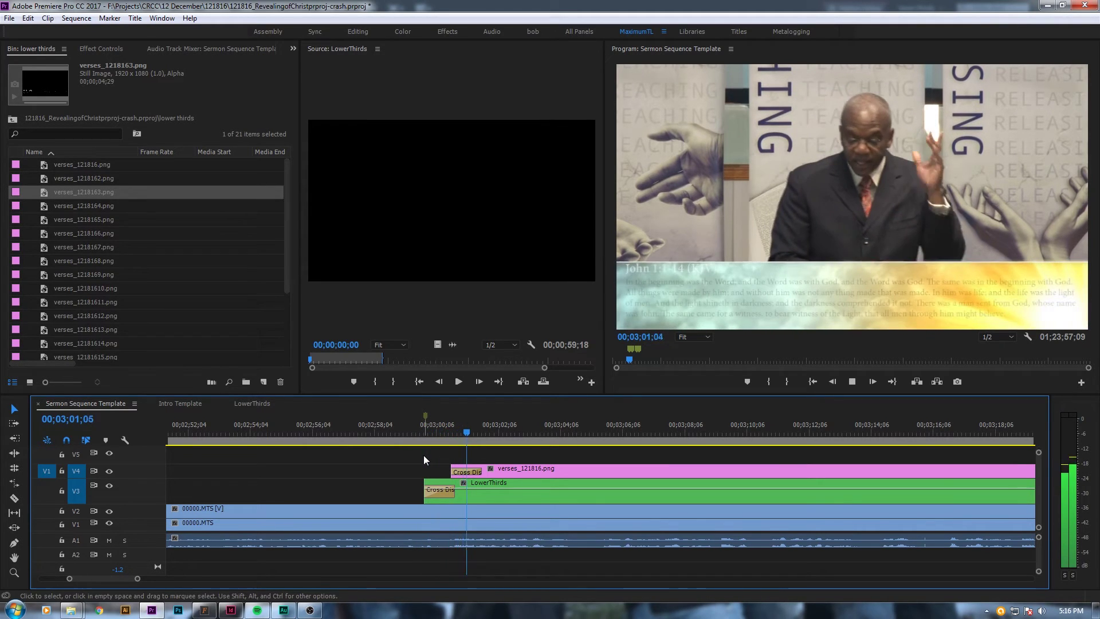
scroll(518, 485, "down", 2)
scroll(518, 485, "down", 1, "alt")
scroll(558, 479, "down", 1, "alt")
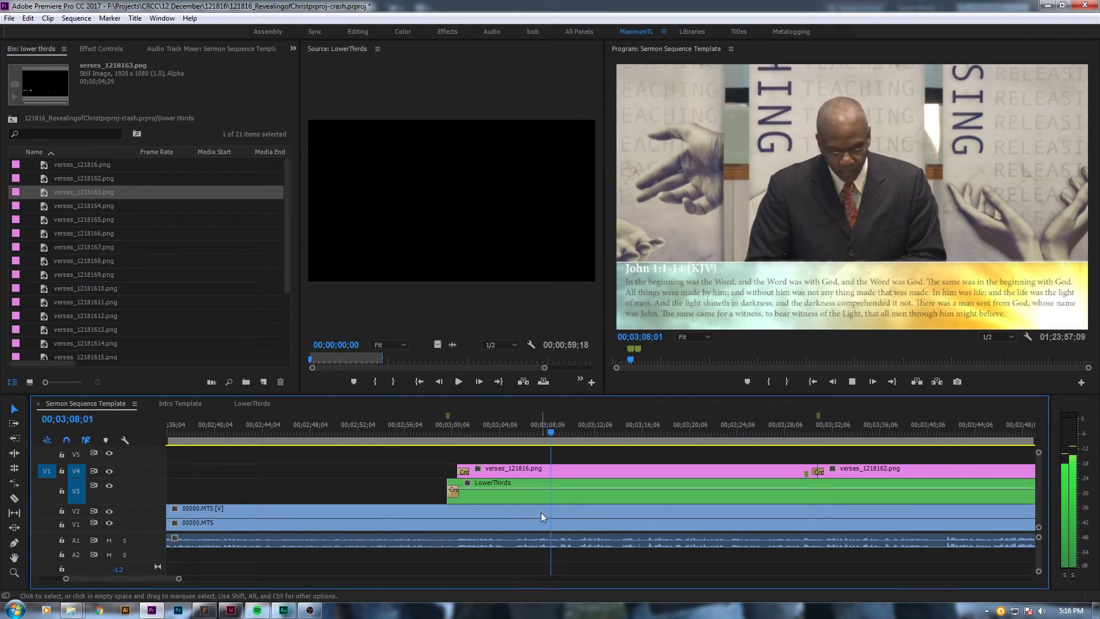
scroll(539, 512, "down", 2)
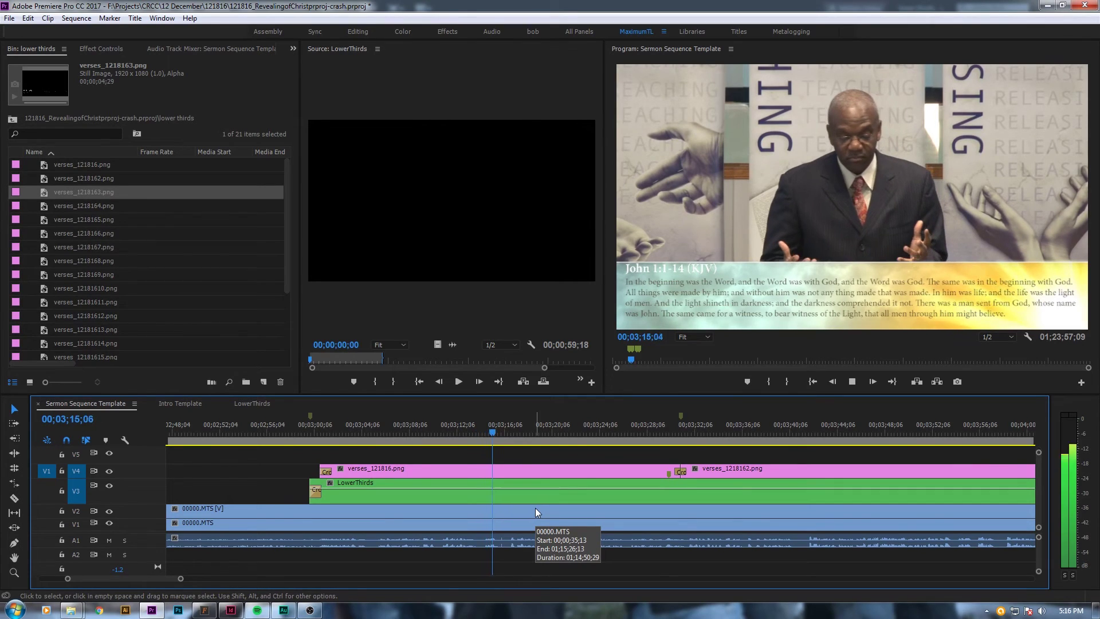
left_click(659, 427)
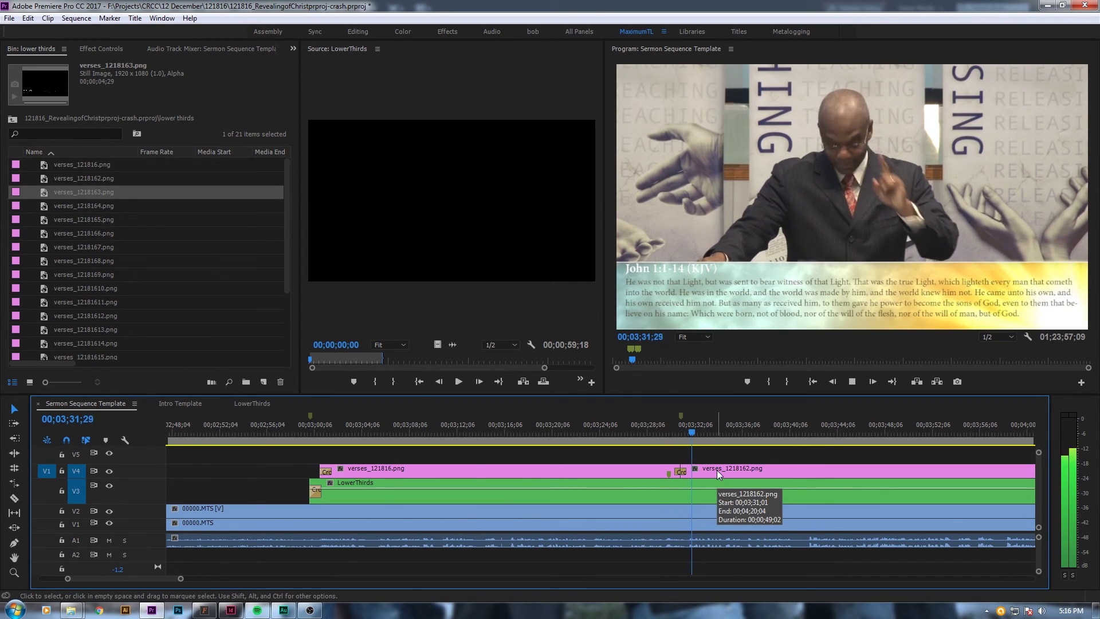
key("space")
scroll(716, 476, "down", 3, "alt")
scroll(715, 476, "down", 3, "alt")
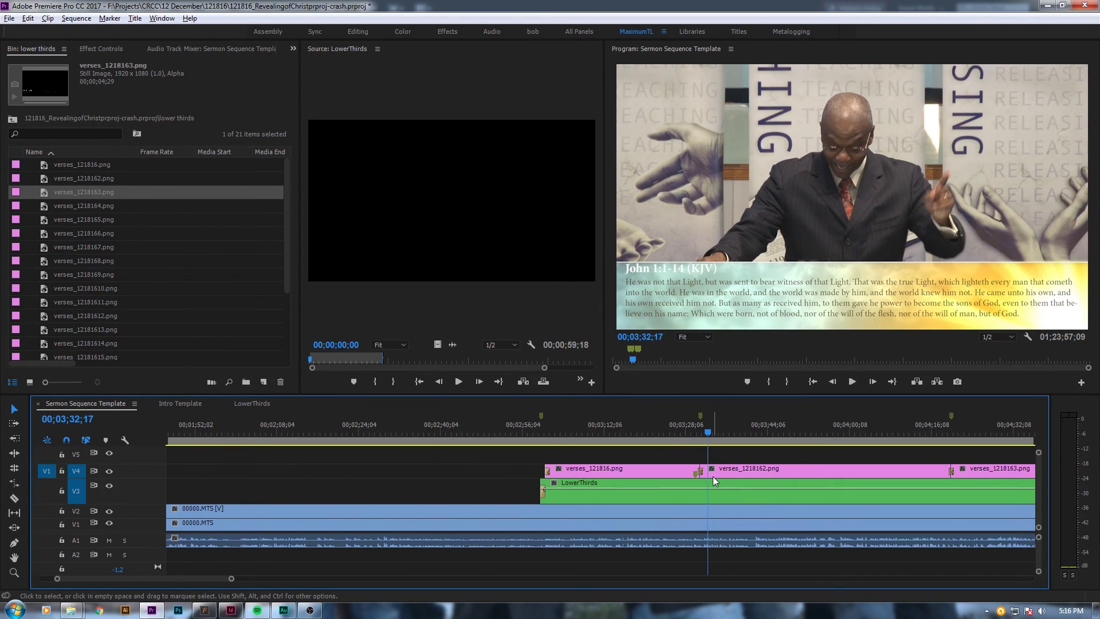
scroll(712, 476, "up", 1, "alt")
left_click_drag(180, 576, 189, 575)
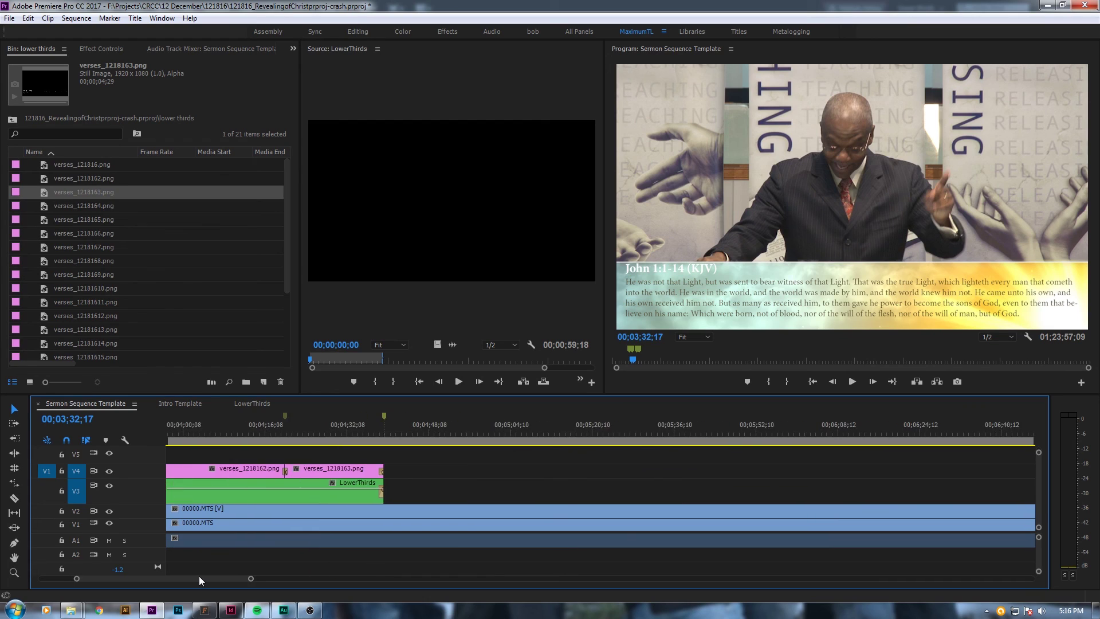